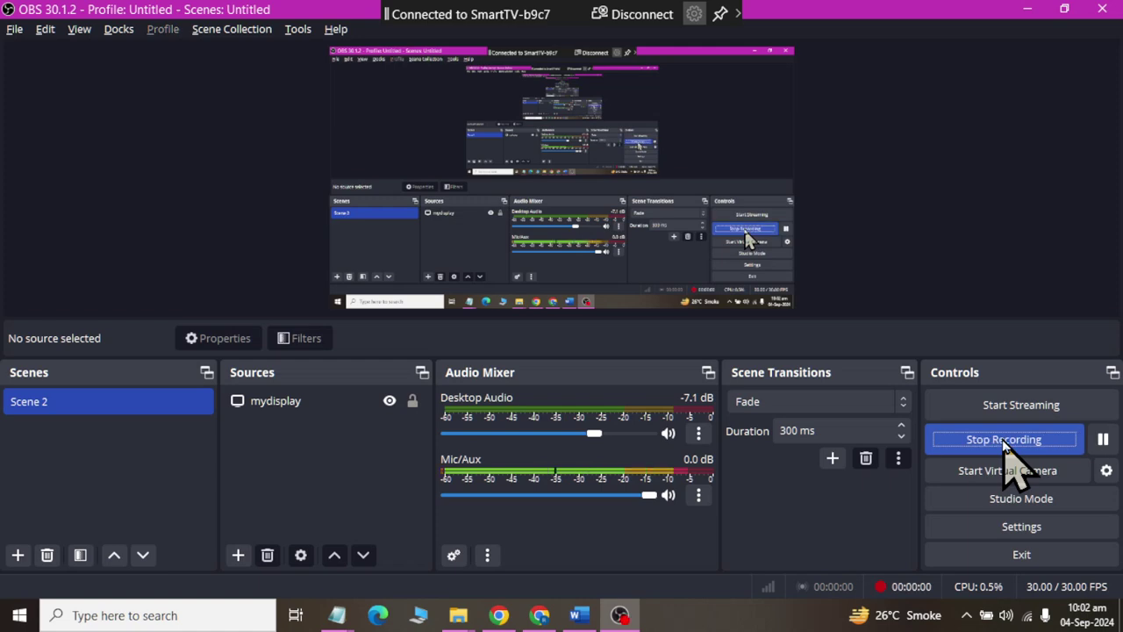
- Start the OBS screen recording and switch to the maximized Word document
key("alt+Tab")
key("ctrl")
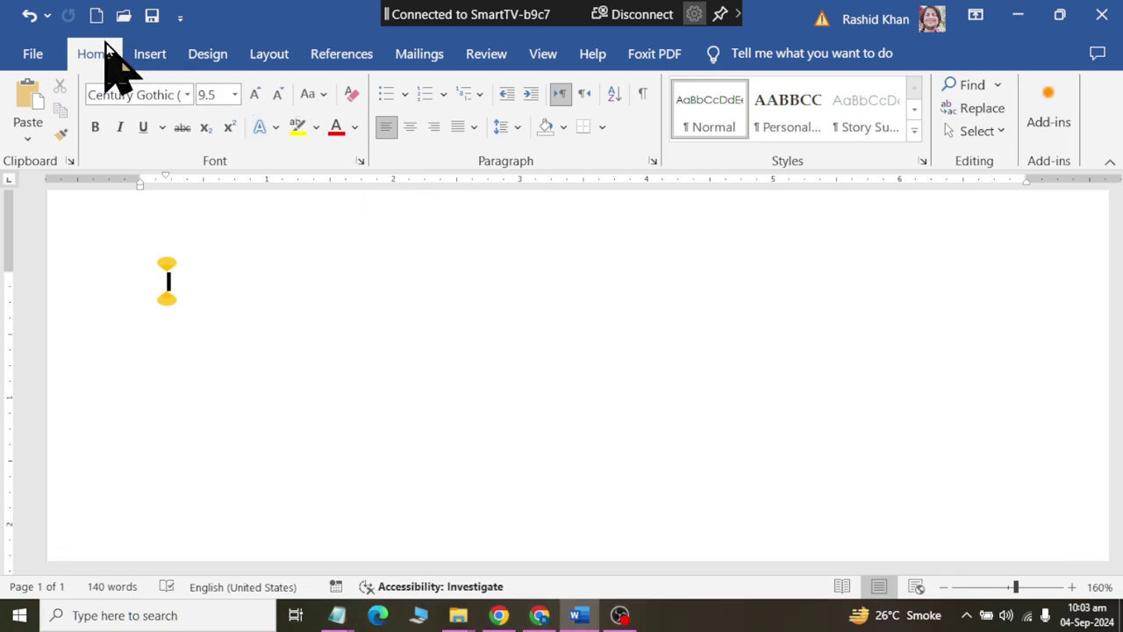
- Insert a Clustered Bar chart with sample data from Insert > Chart
left_click(147, 56)
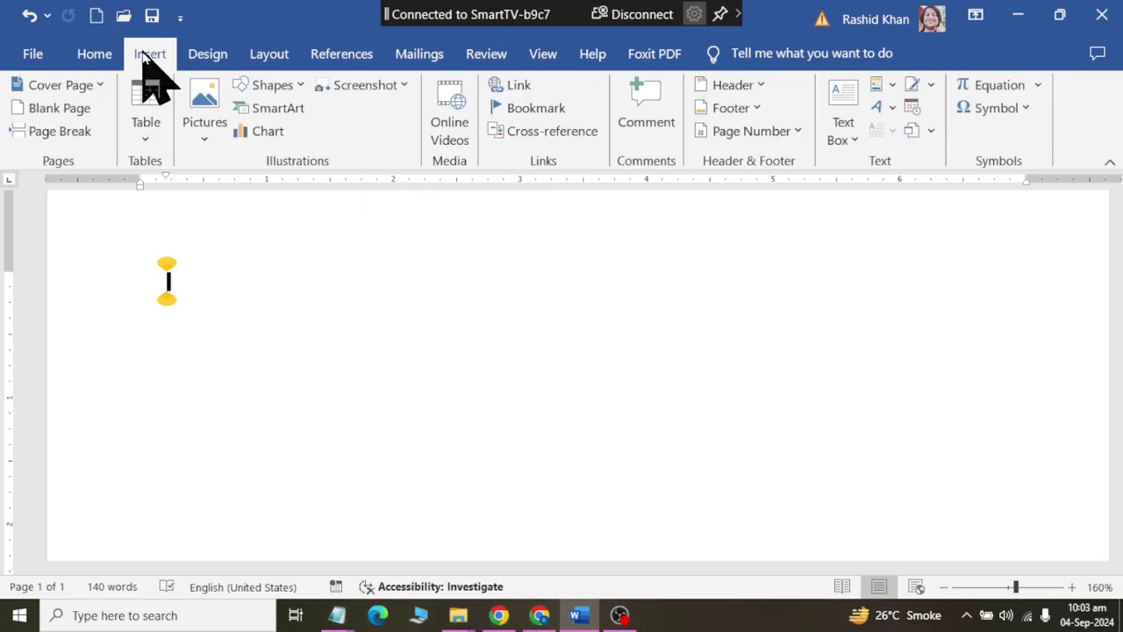
left_click(255, 131)
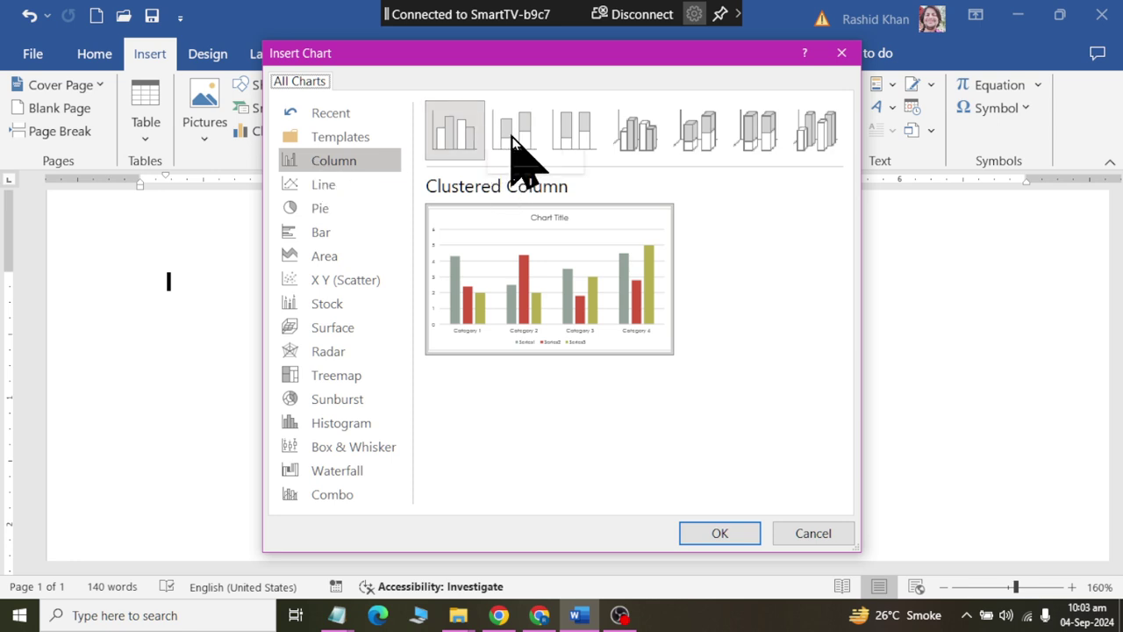
left_click(357, 232)
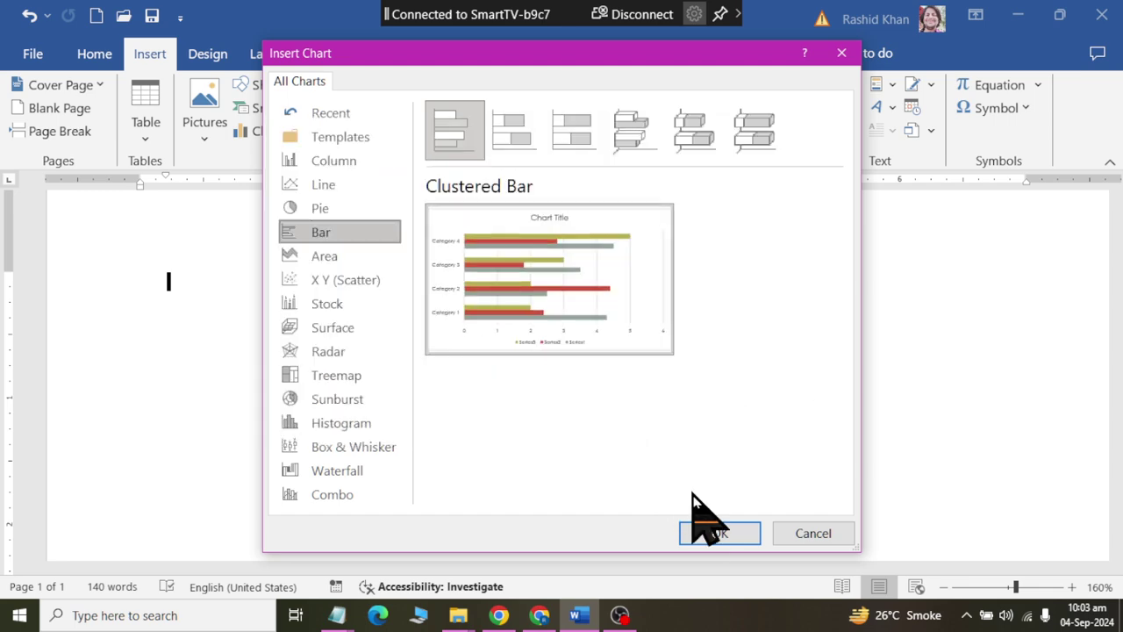
left_click(719, 532)
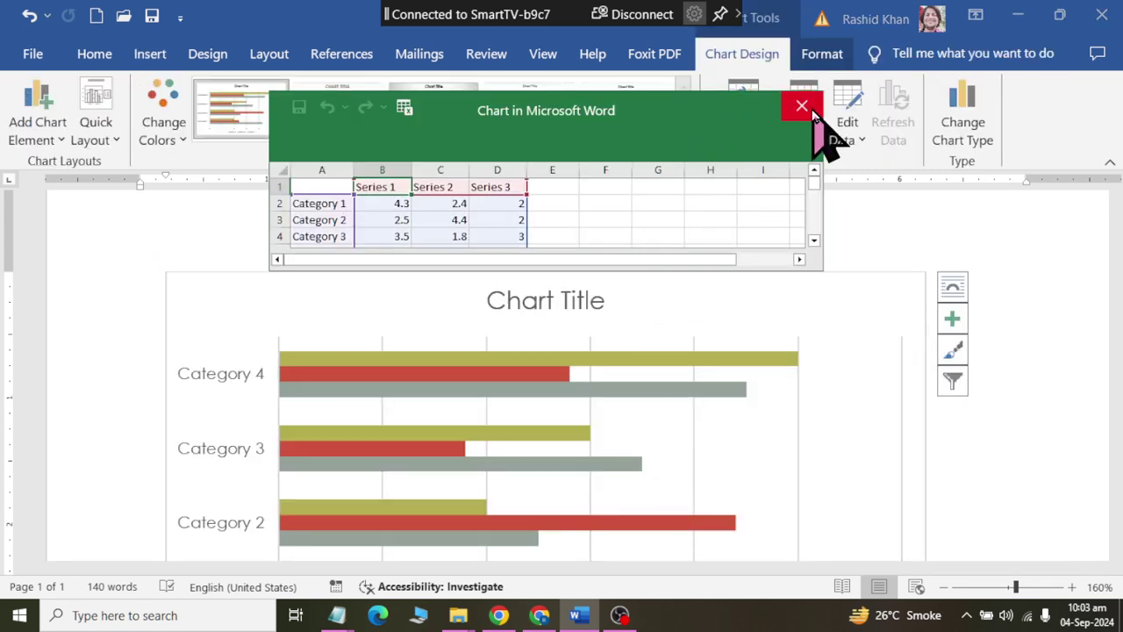
- Close the chart's Excel data sheet so only the bar chart remains
left_click(809, 109)
scroll(1017, 401, "down", 3)
left_click(1018, 401)
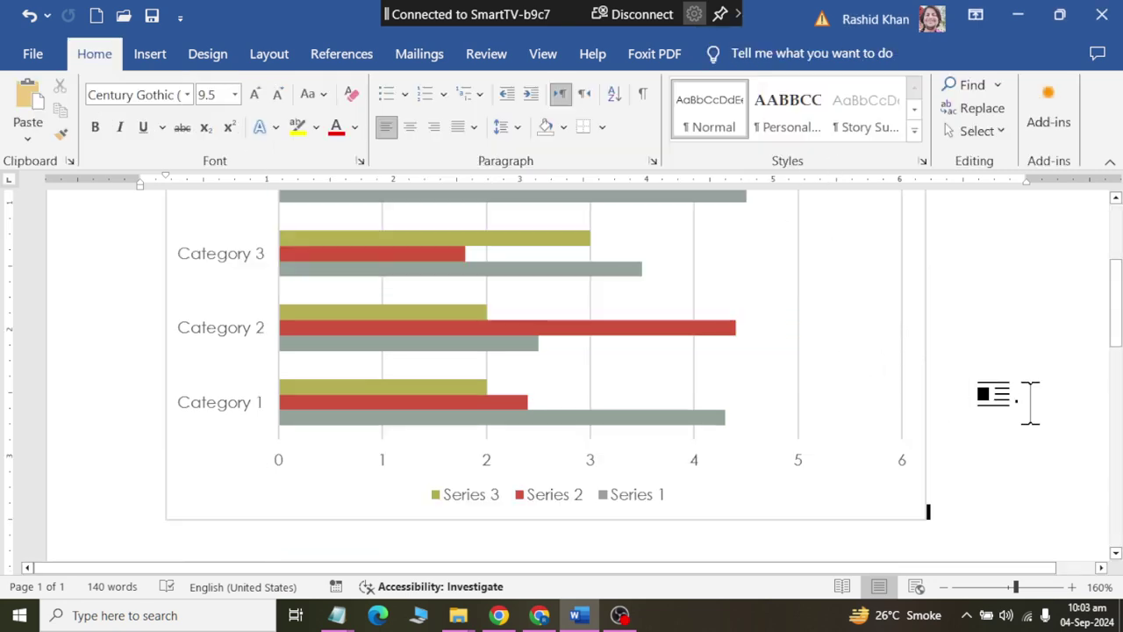
scroll(945, 381, "down", 4, "ctrl")
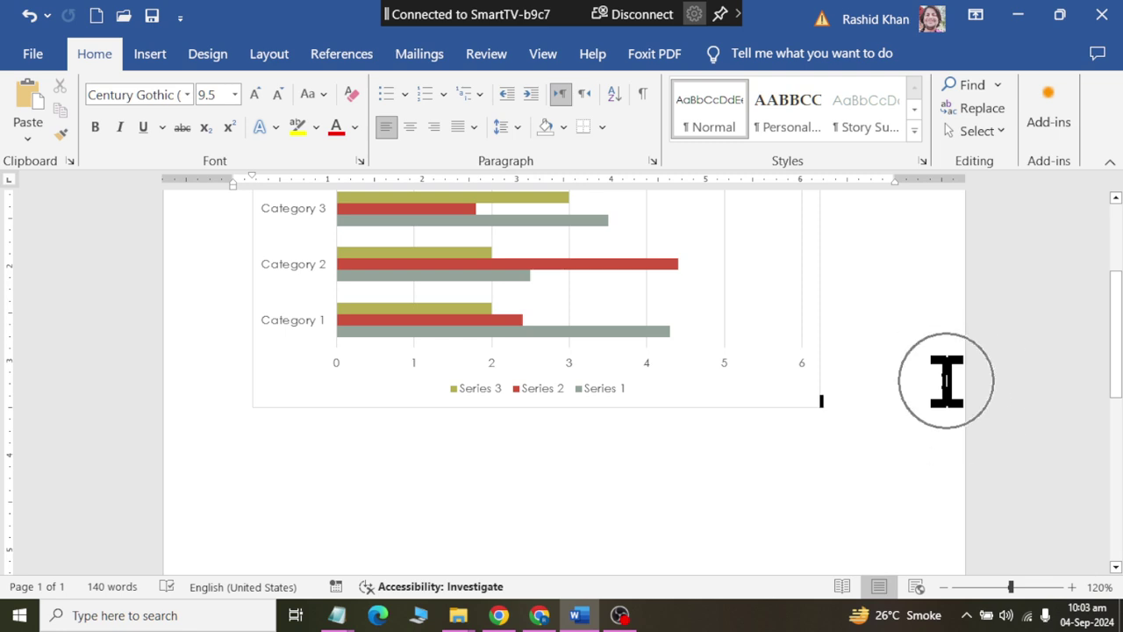
scroll(947, 381, "up", 2)
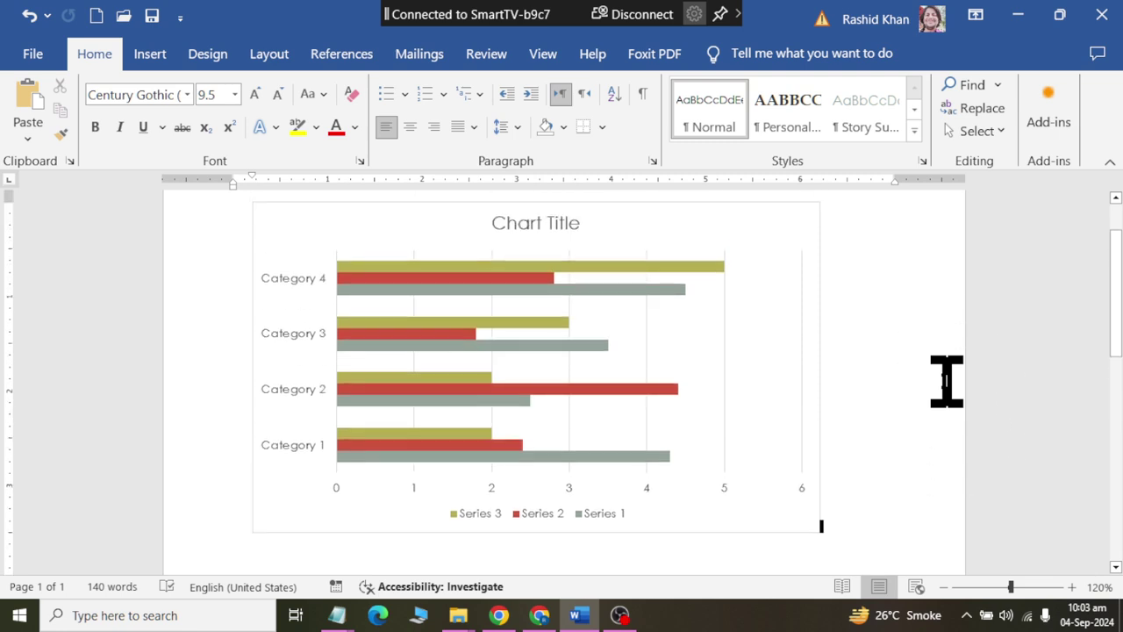
- Select the bar chart, show Chart Design, and bring up the Windows app list
left_click(803, 221)
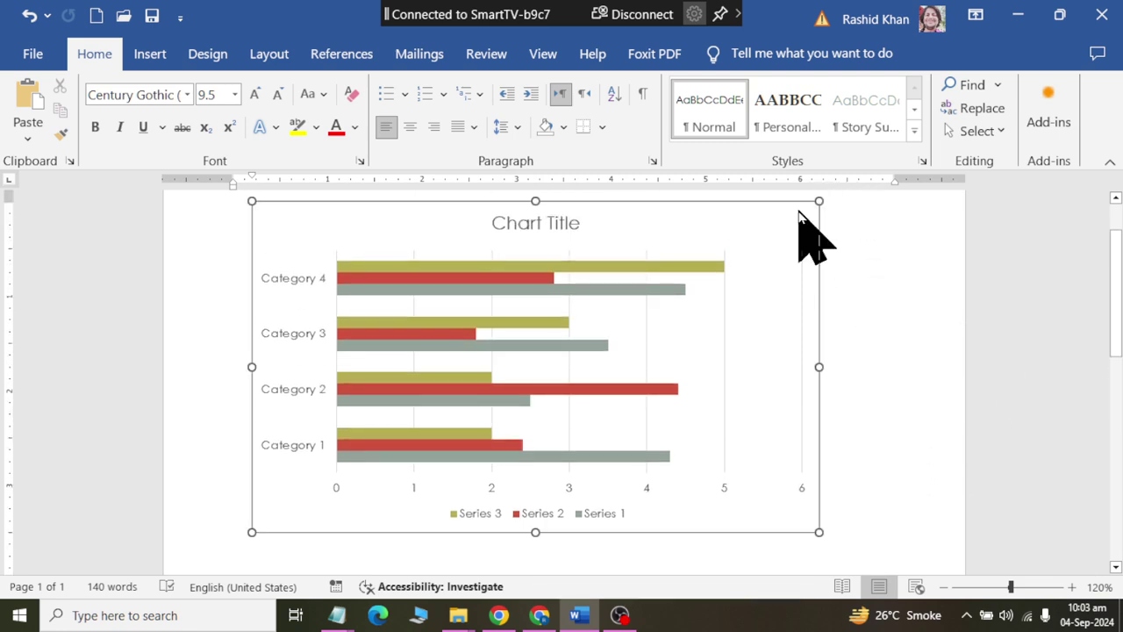
left_click(744, 59)
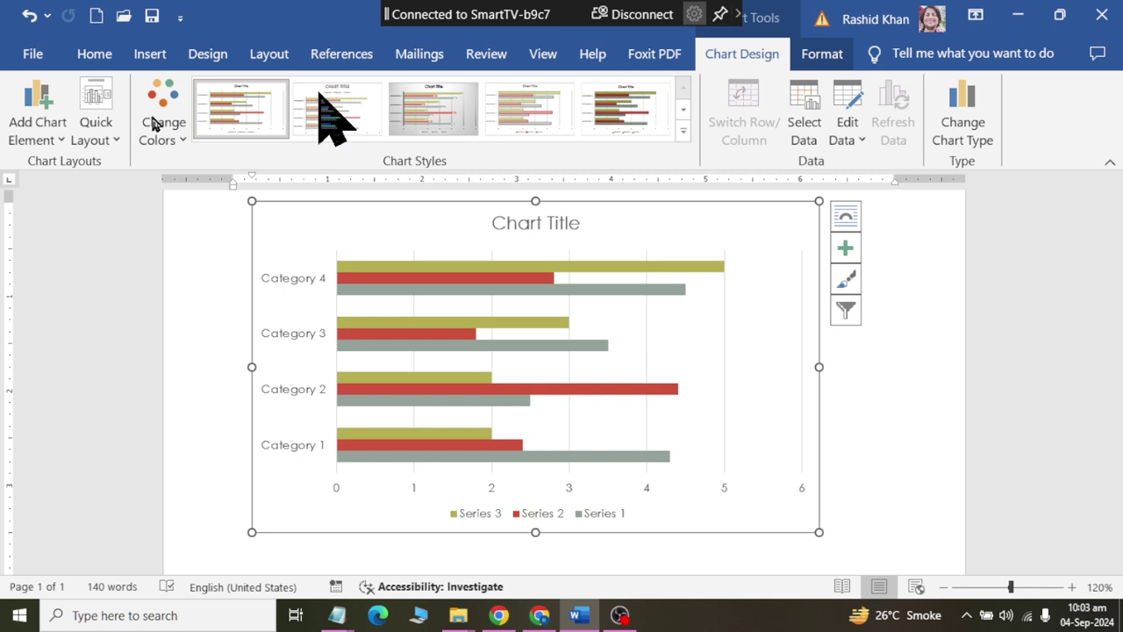
left_click(3, 623)
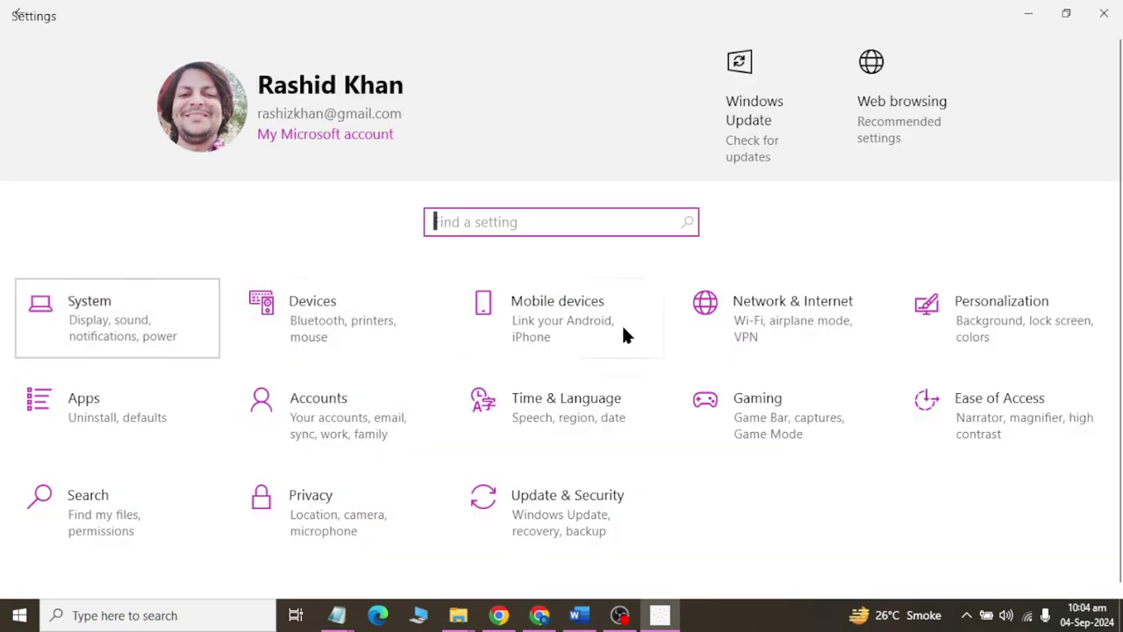
- In System > Display, connect to the SmartTV-b9c7 wireless display
left_click(193, 302)
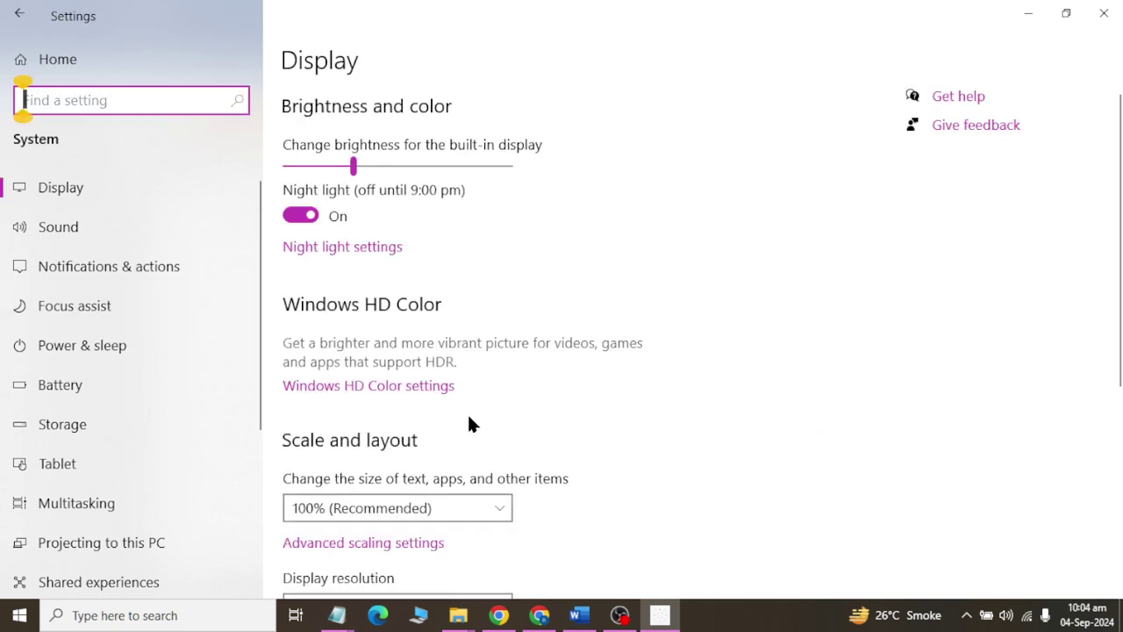
scroll(468, 424, "down", 3)
left_click(419, 469)
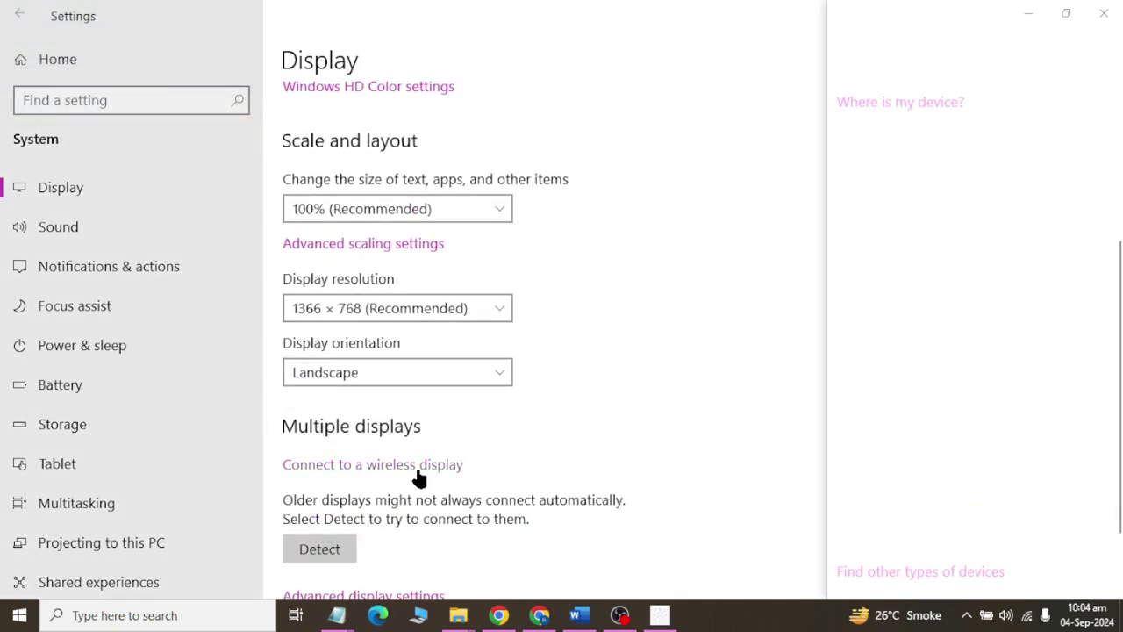
left_click(937, 191)
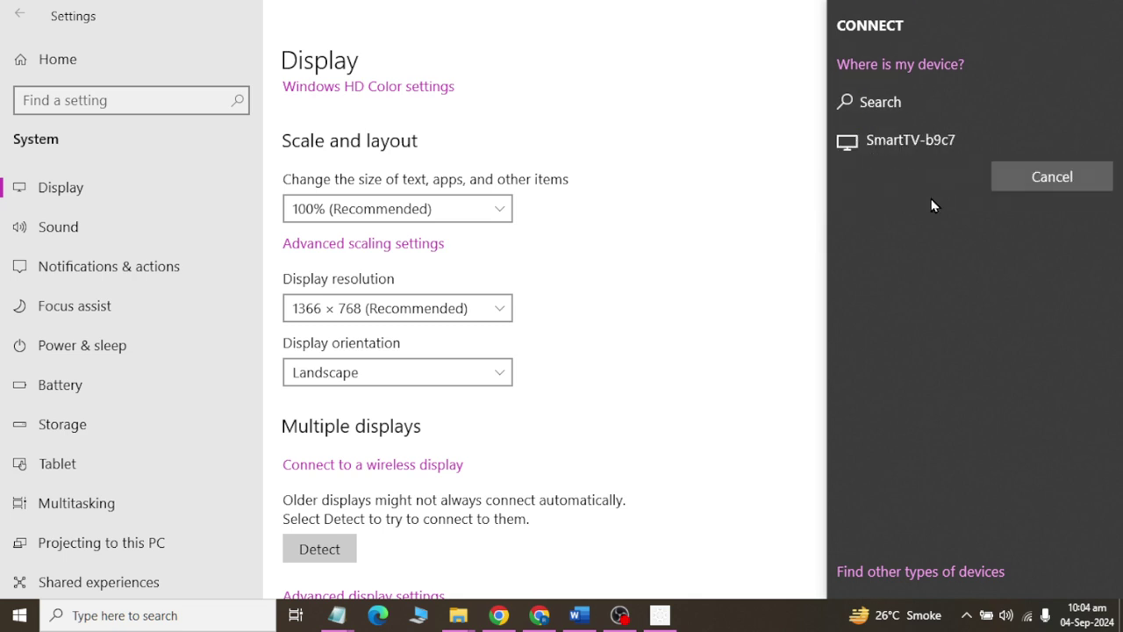
- Close Settings, select the whole bar chart, and choose Edit Data > Edit Data
left_click(1103, 14)
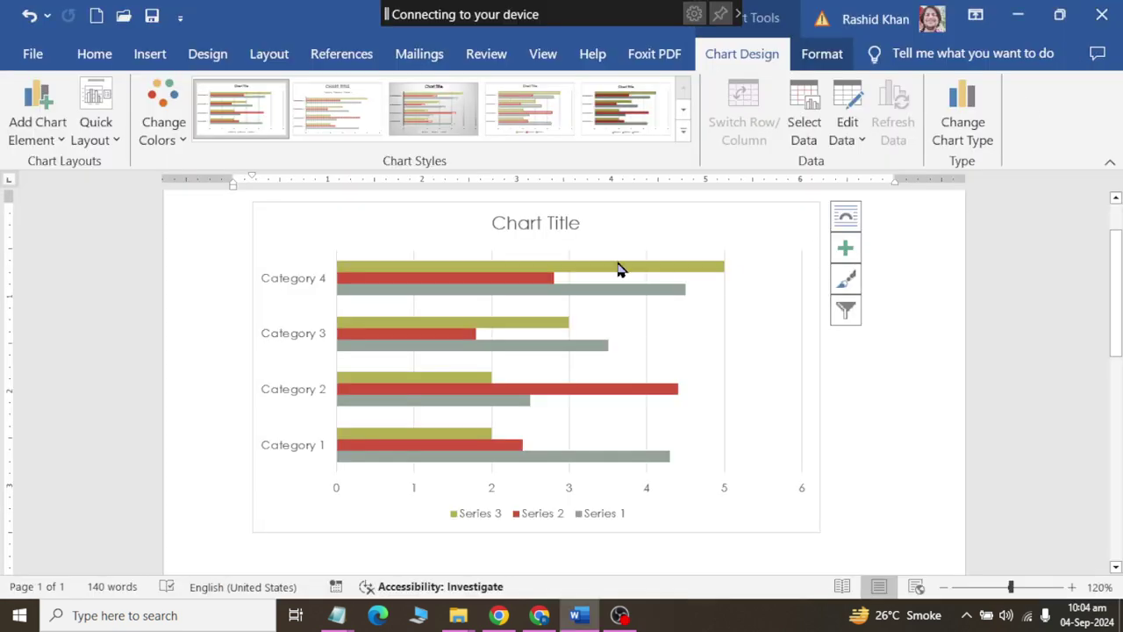
left_click(618, 269)
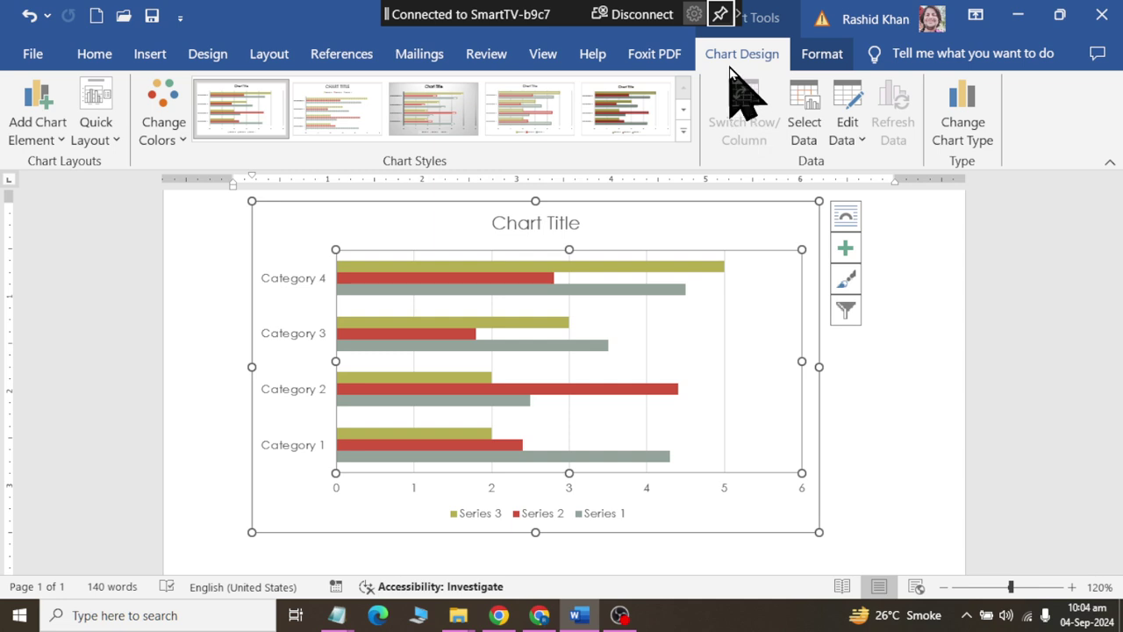
left_click(741, 206)
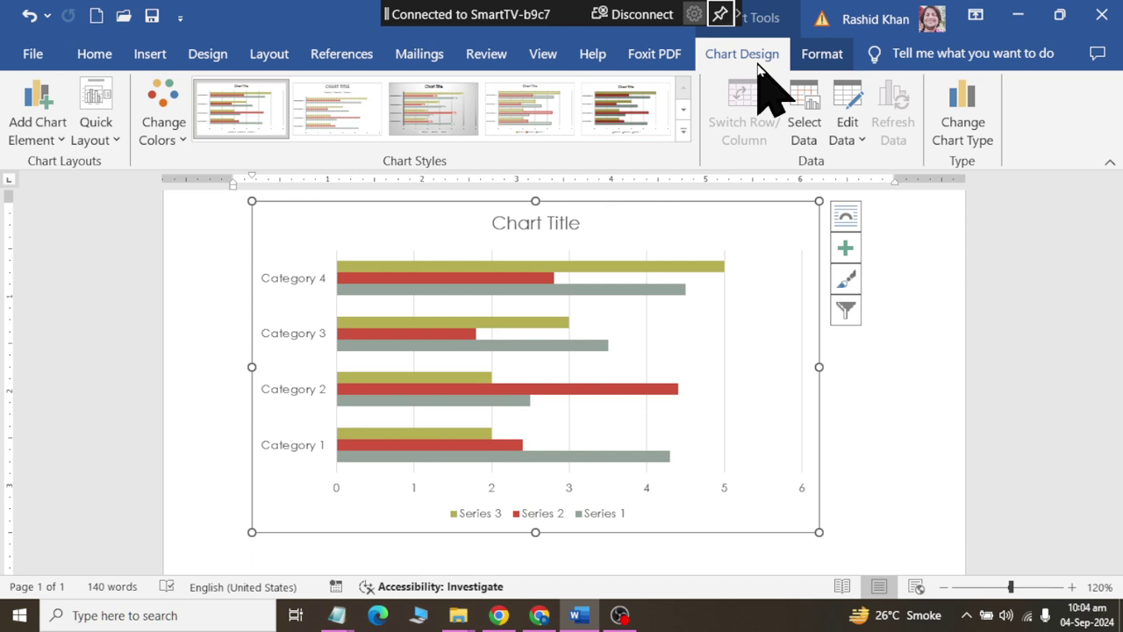
left_click(863, 143)
left_click(866, 166)
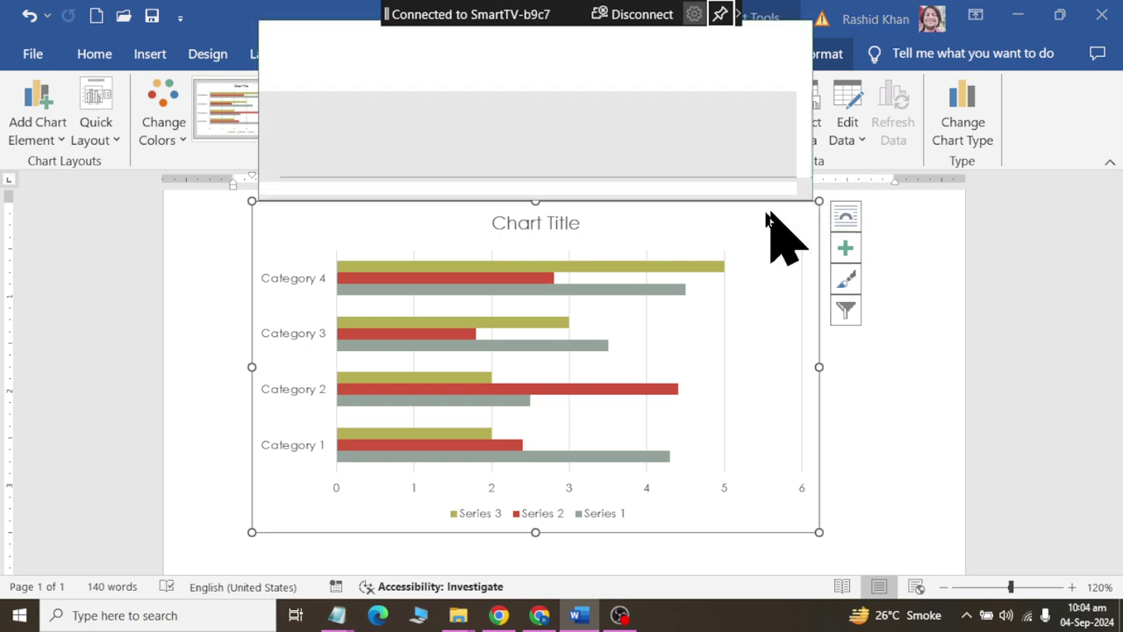
- Move the chart data window lower and enlarge it so all rows show
mouse_move(458, 28)
left_mouse_down()
mouse_move(517, 98)
mouse_move(378, 63)
left_mouse_up()
left_click(236, 170)
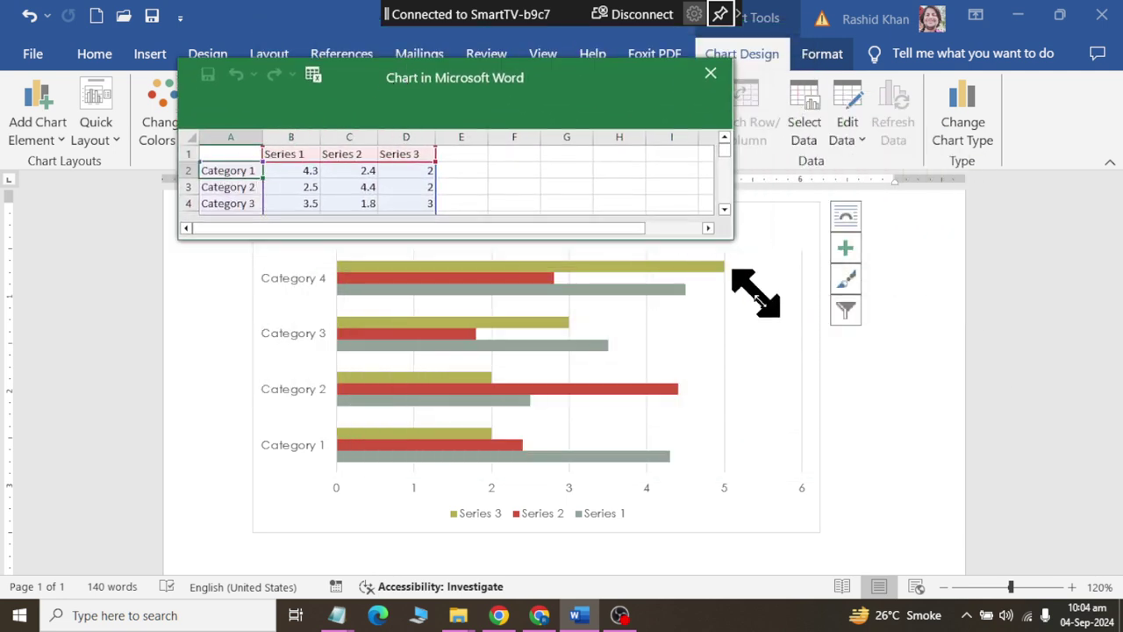
left_click_drag(733, 239, 790, 342)
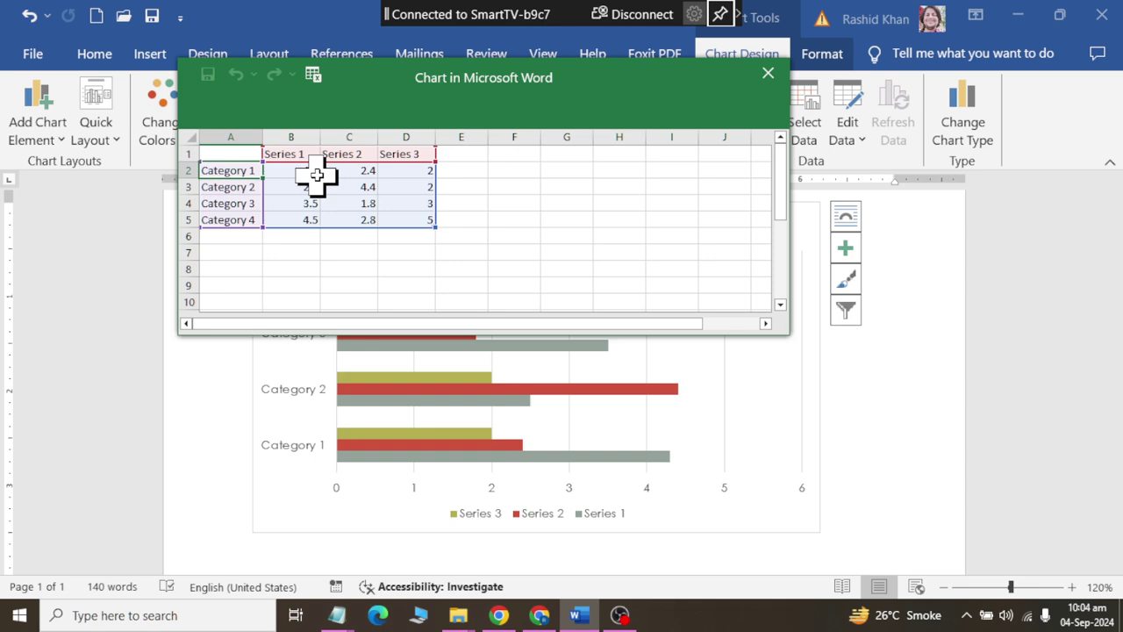
- Rename categories A2–A4 to Electricity, Gas and Water, then stop casting to the TV
type("Electricity")
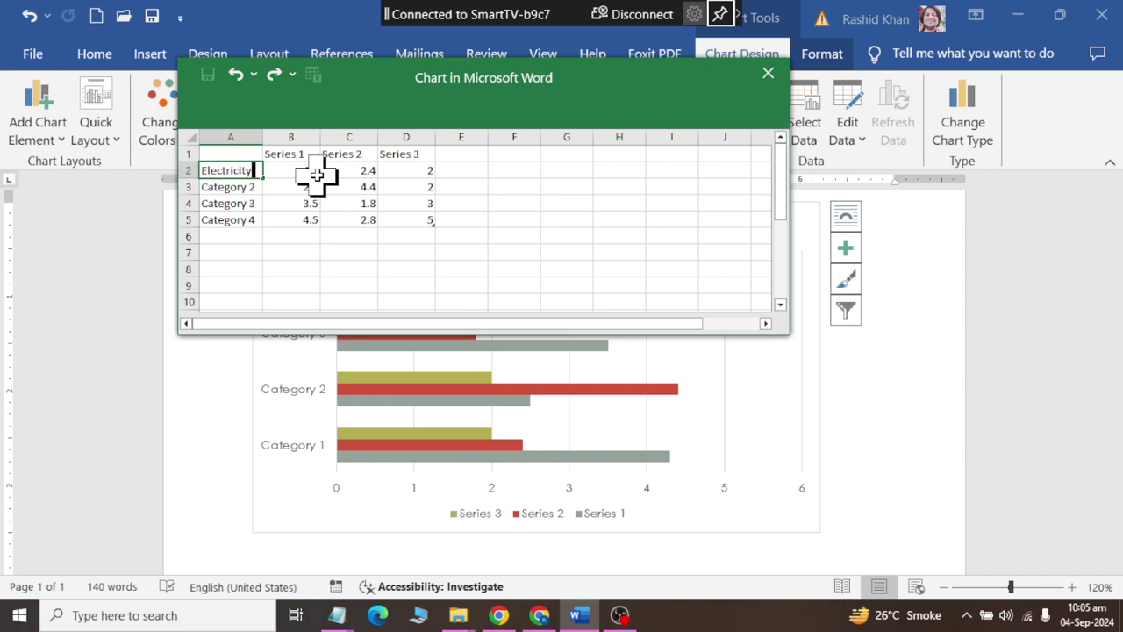
key("Return")
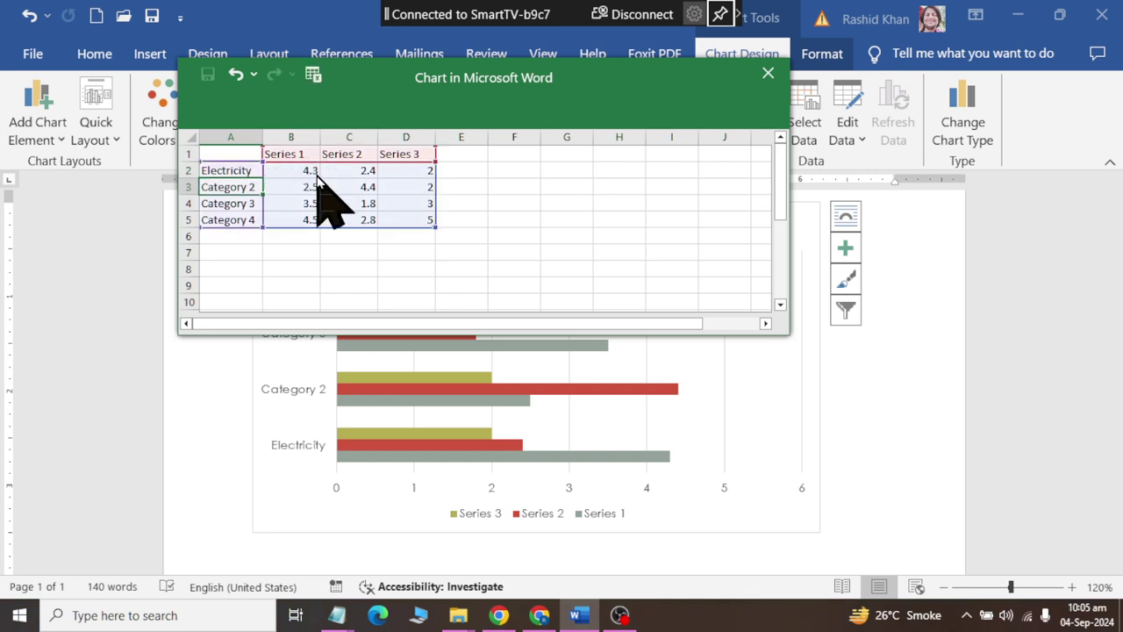
type("Gas")
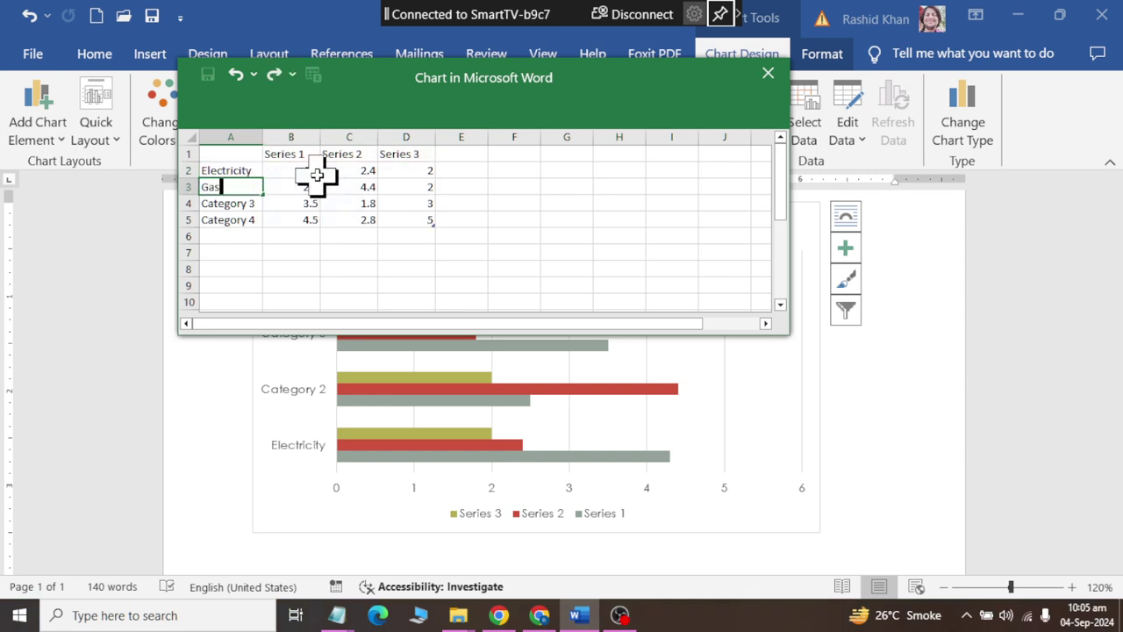
key("Return")
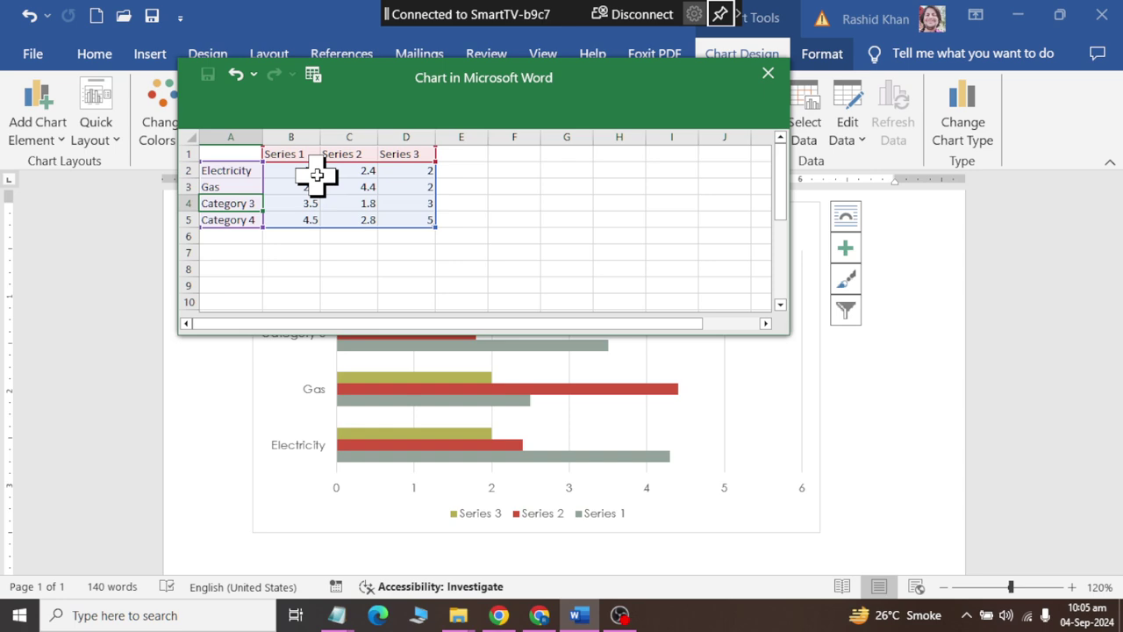
type("Water")
key("Return")
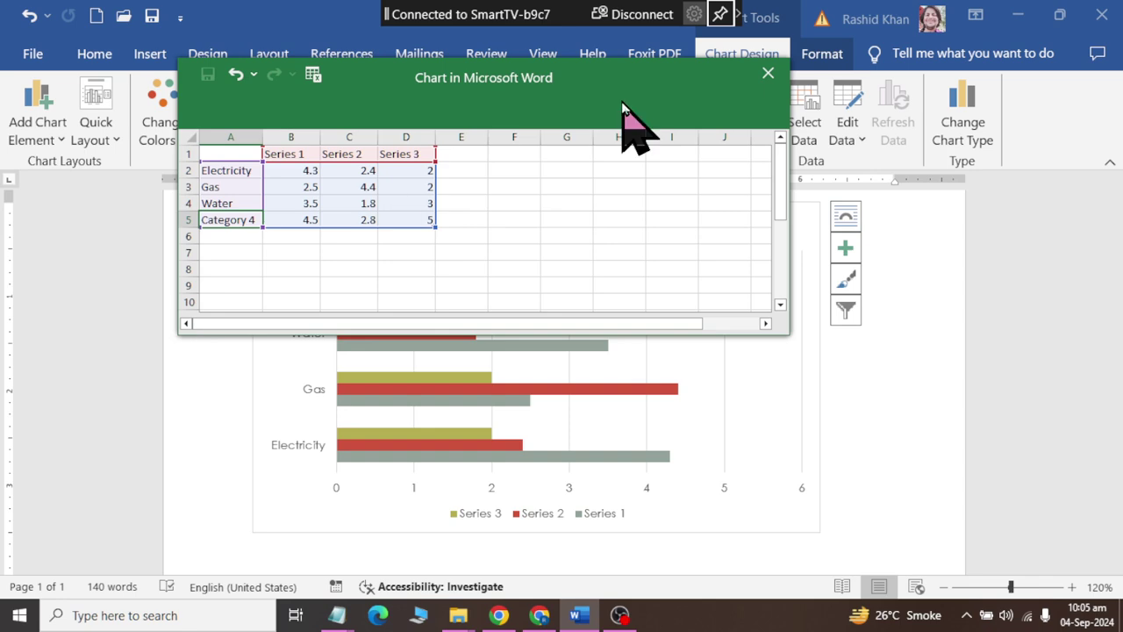
left_click(639, 15)
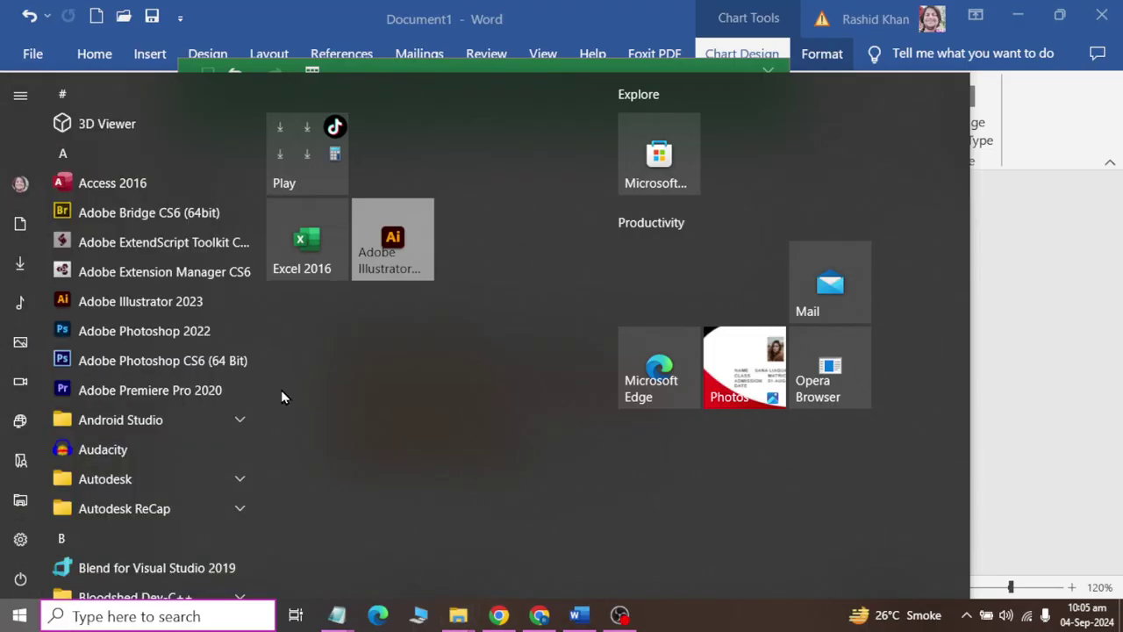
- Reconnect casting to SmartTV-b9c7 through Settings > Display, then minimize Settings
key("super+i")
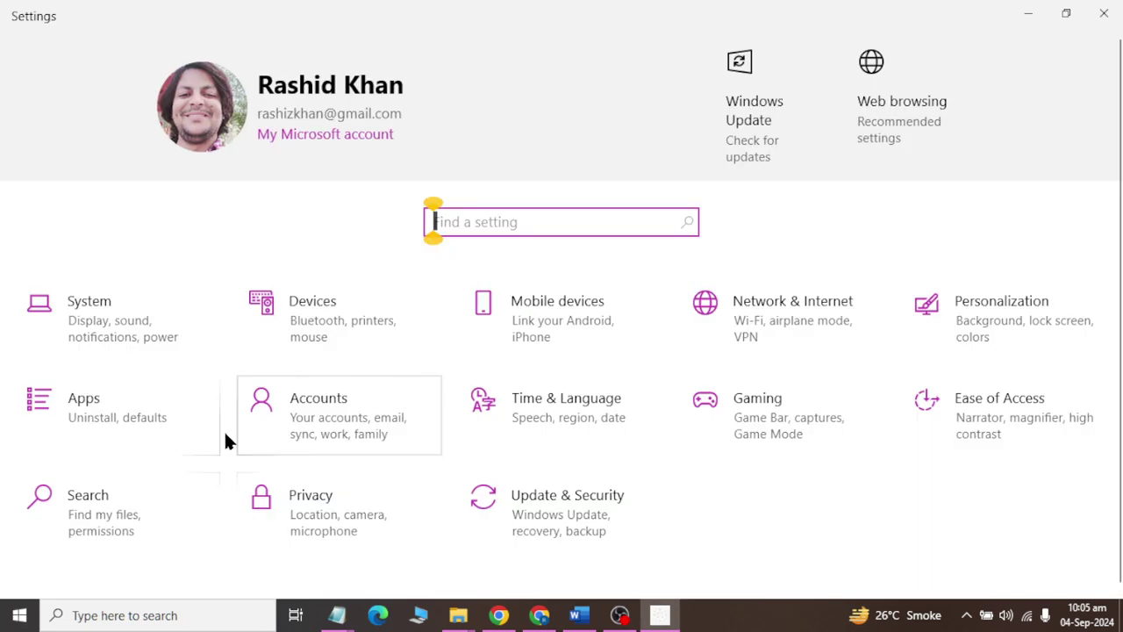
key("Return")
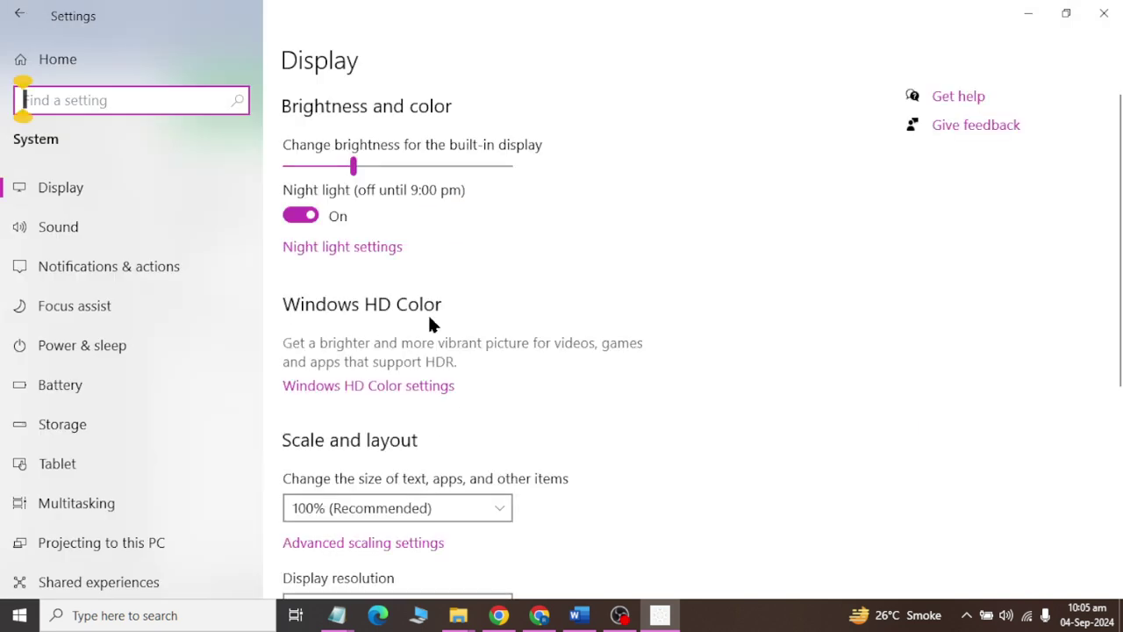
scroll(355, 451, "down", 3)
left_click(366, 474)
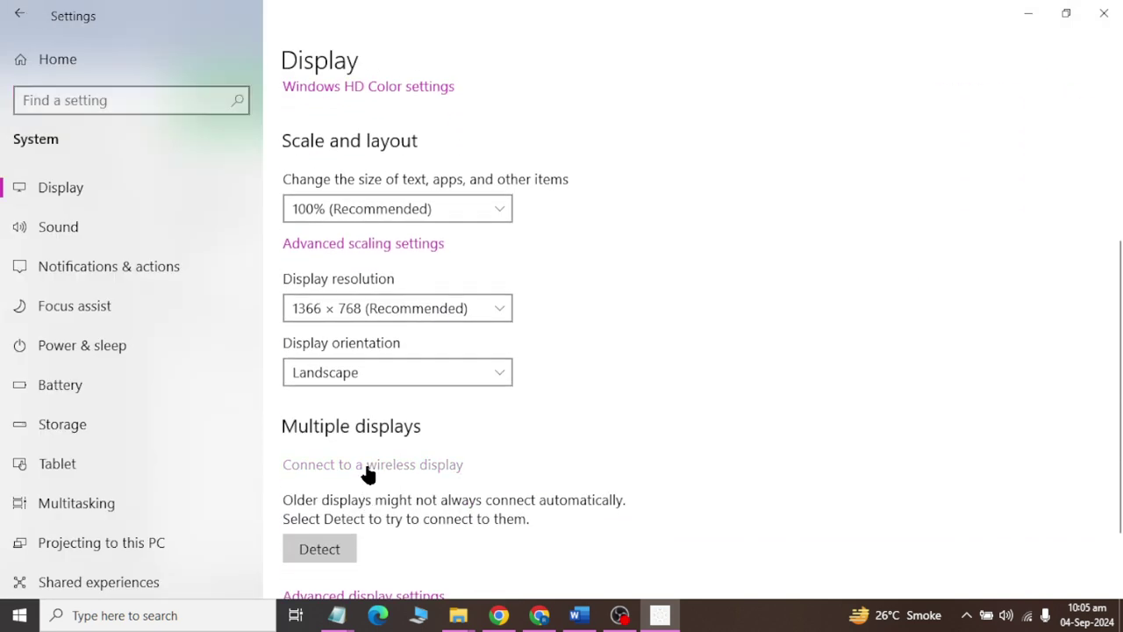
left_click(898, 178)
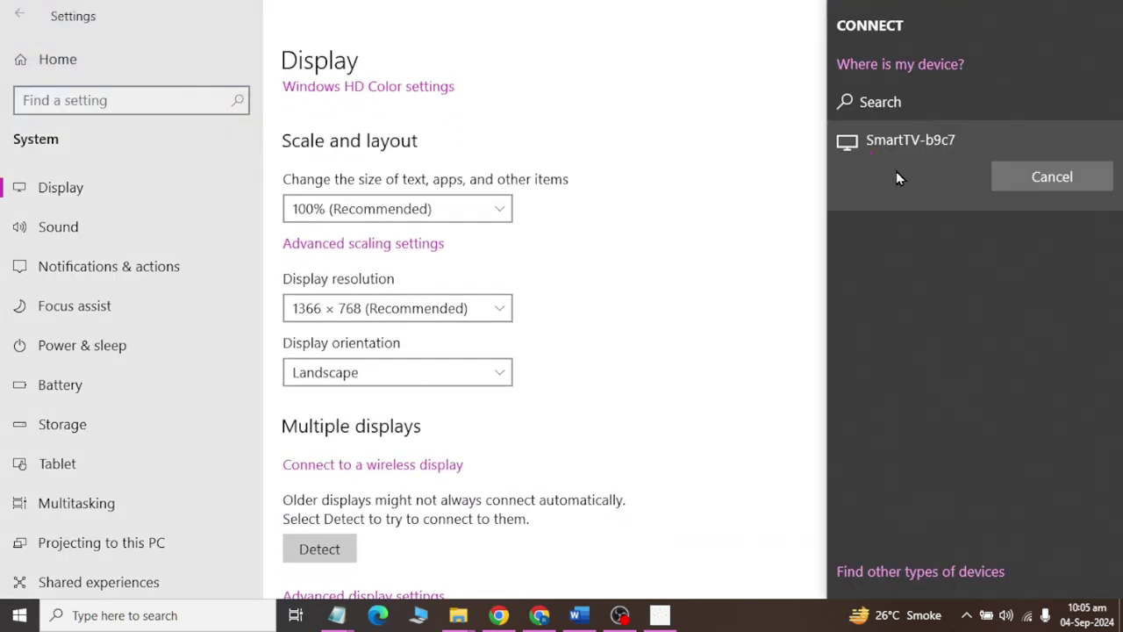
left_click(697, 279)
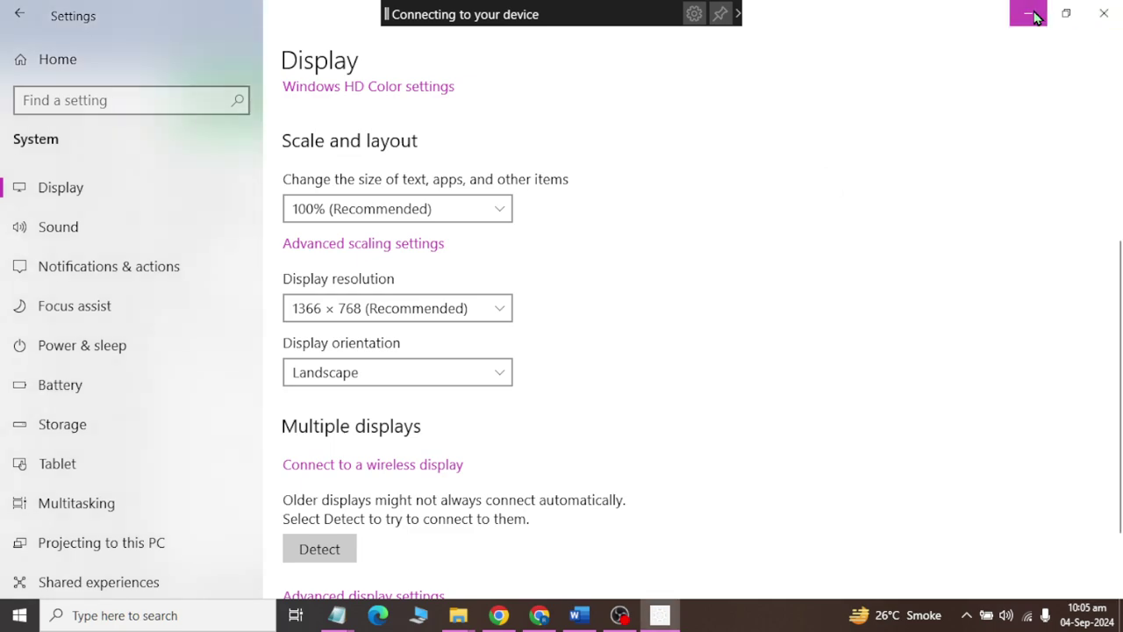
left_click(1028, 12)
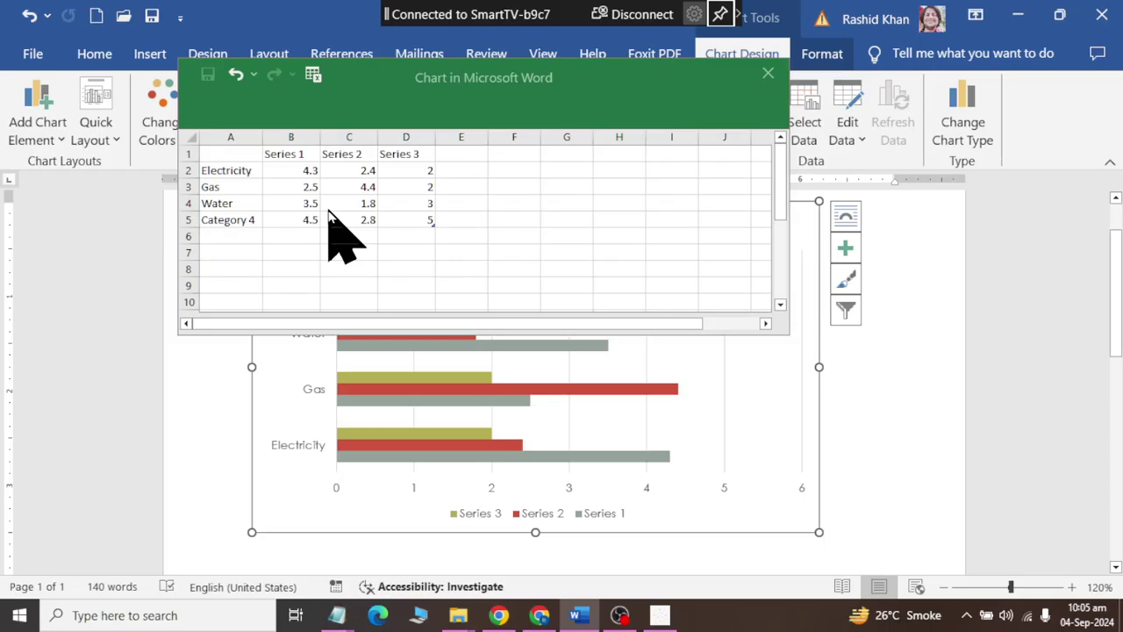
- Rename the fourth category in A5 to Internet
left_click(235, 219)
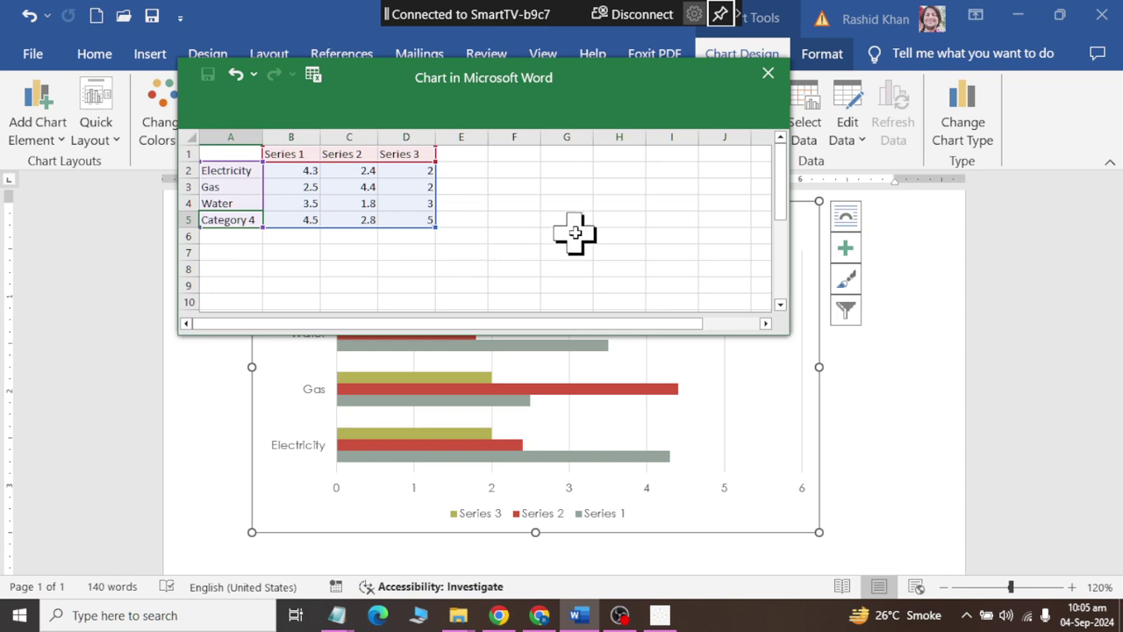
type("Internet")
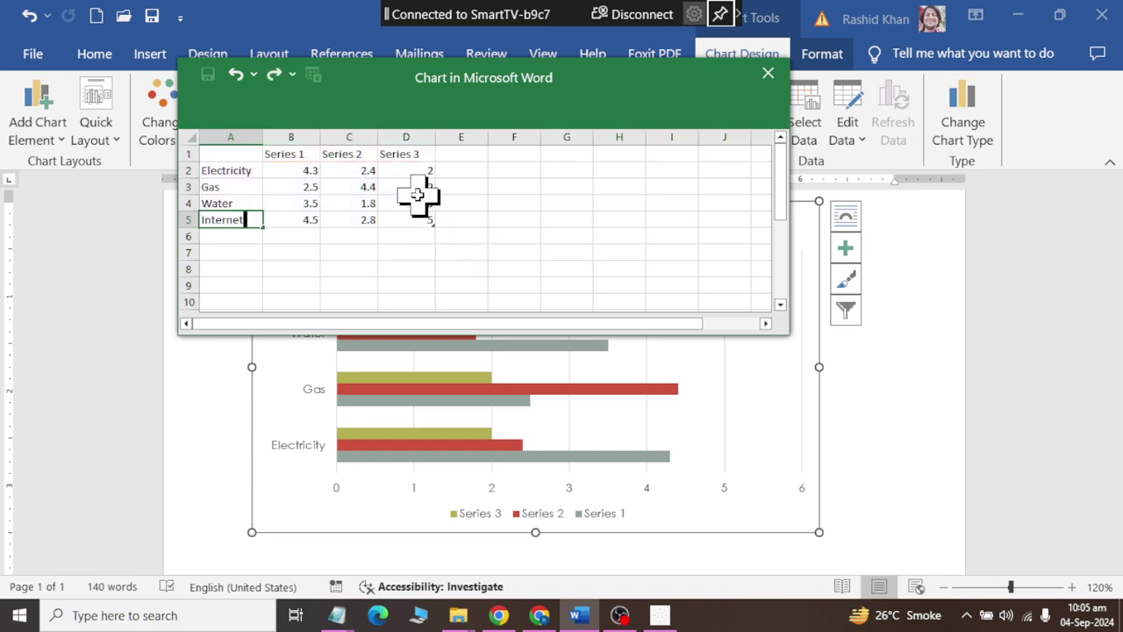
left_click(290, 156)
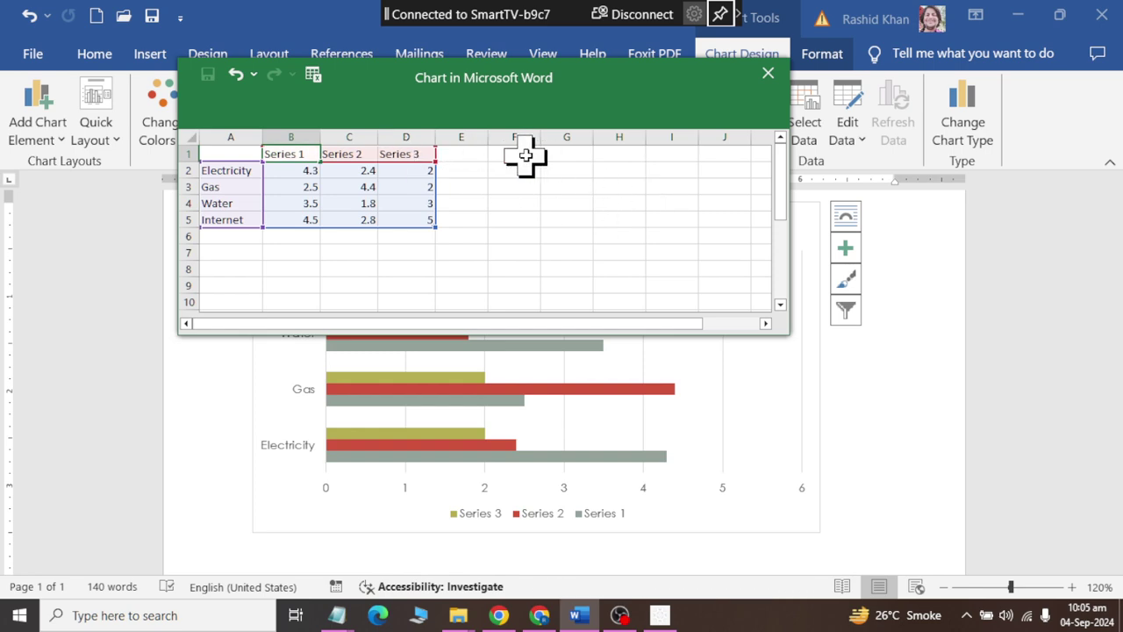
- Label the first three series columns January, February and March
type("January")
key("Tab")
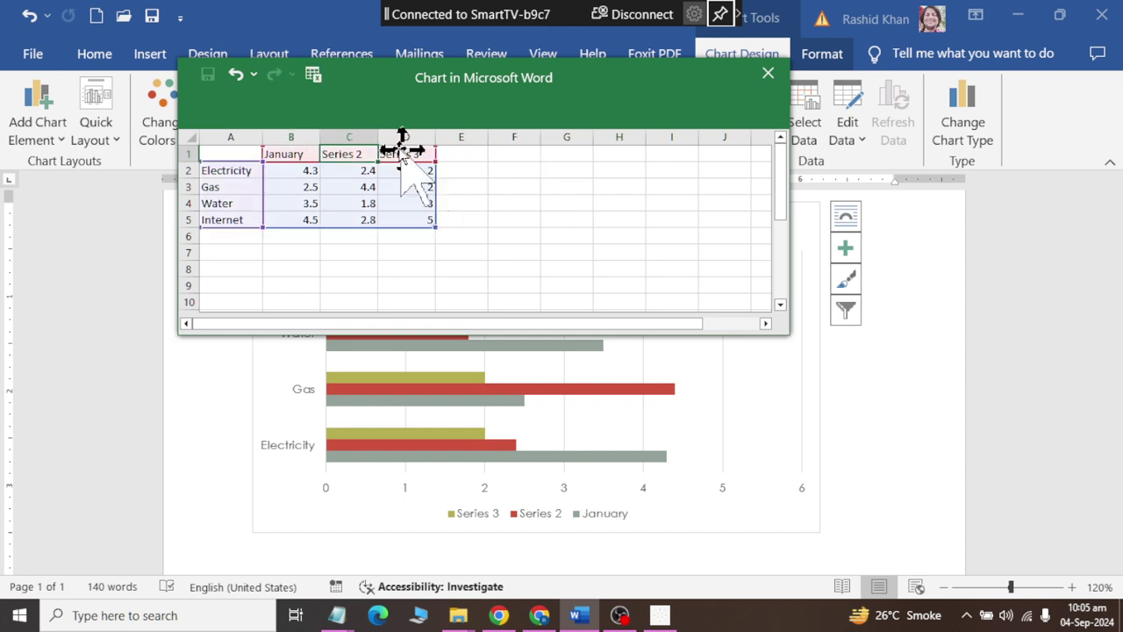
type("Fe")
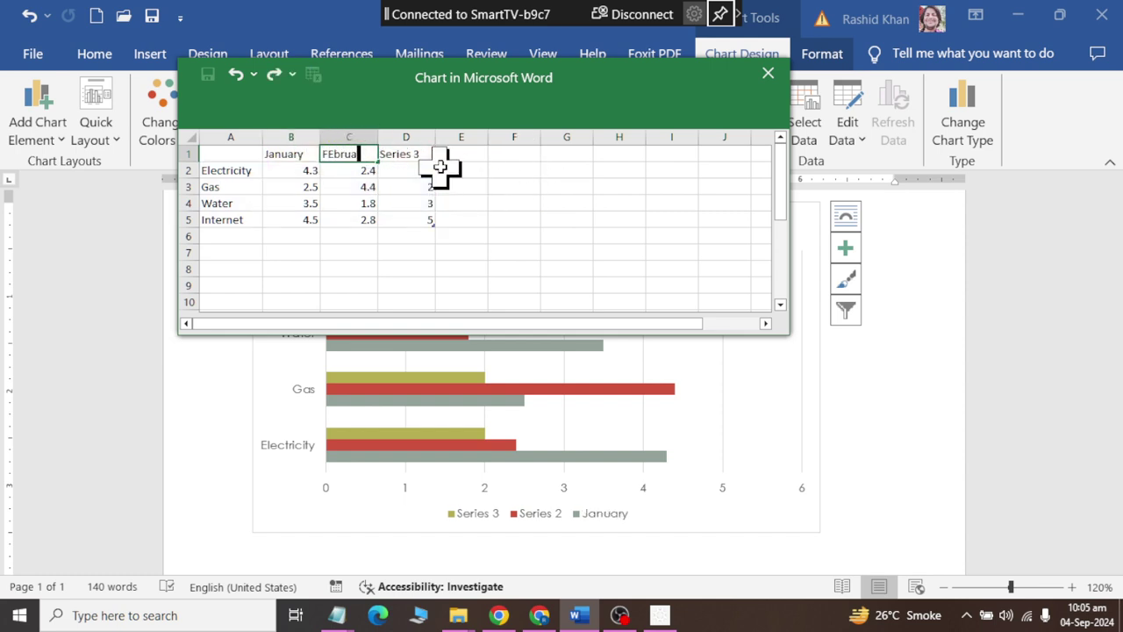
key("Tab")
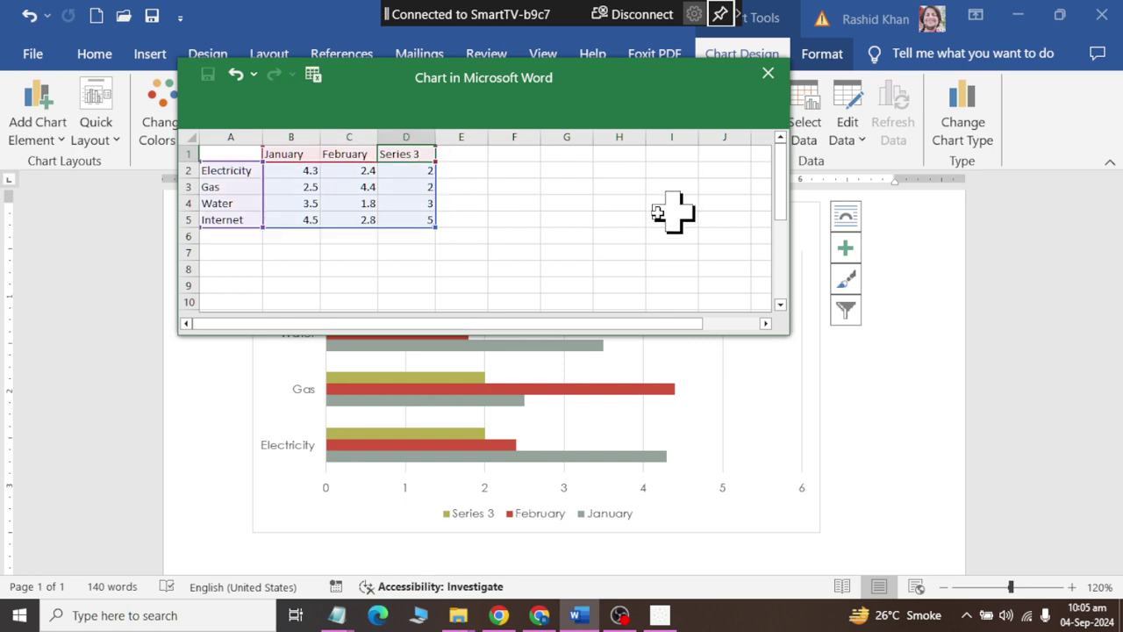
type("MArch")
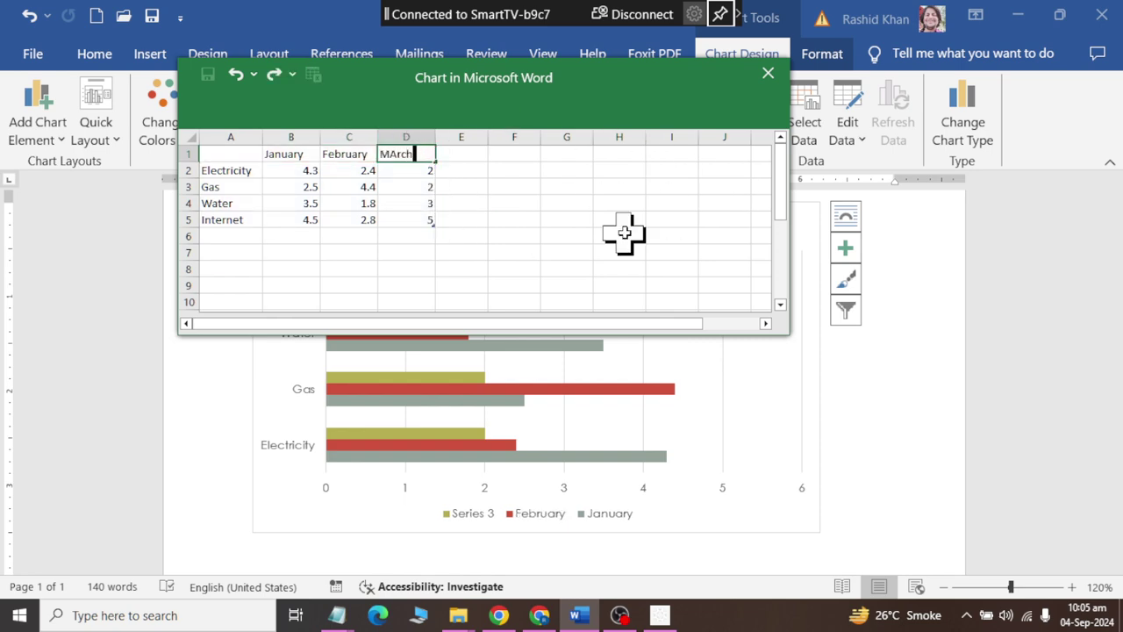
key("Tab")
- Add month headings April, May and June in E1:G1
left_click(460, 137)
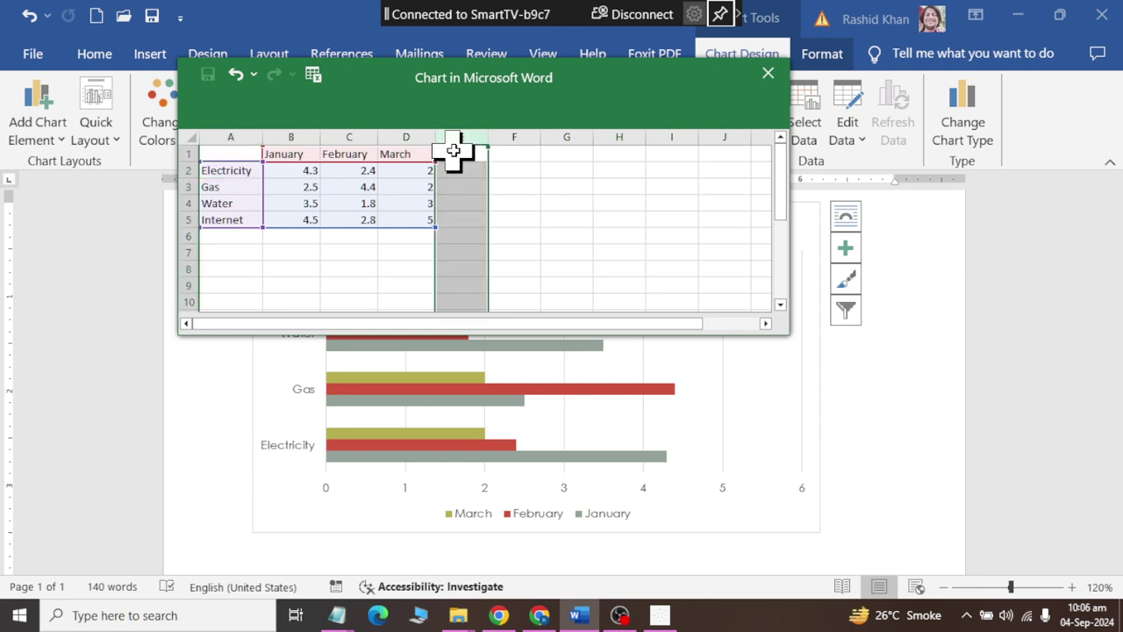
left_click(457, 153)
type("April")
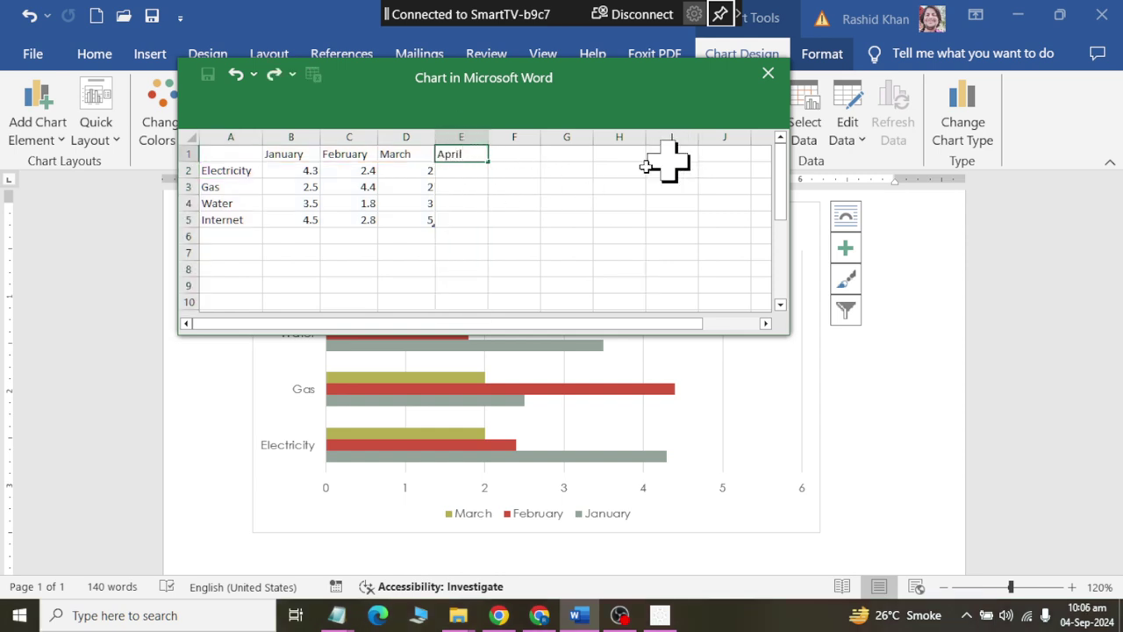
key("Tab")
type("May")
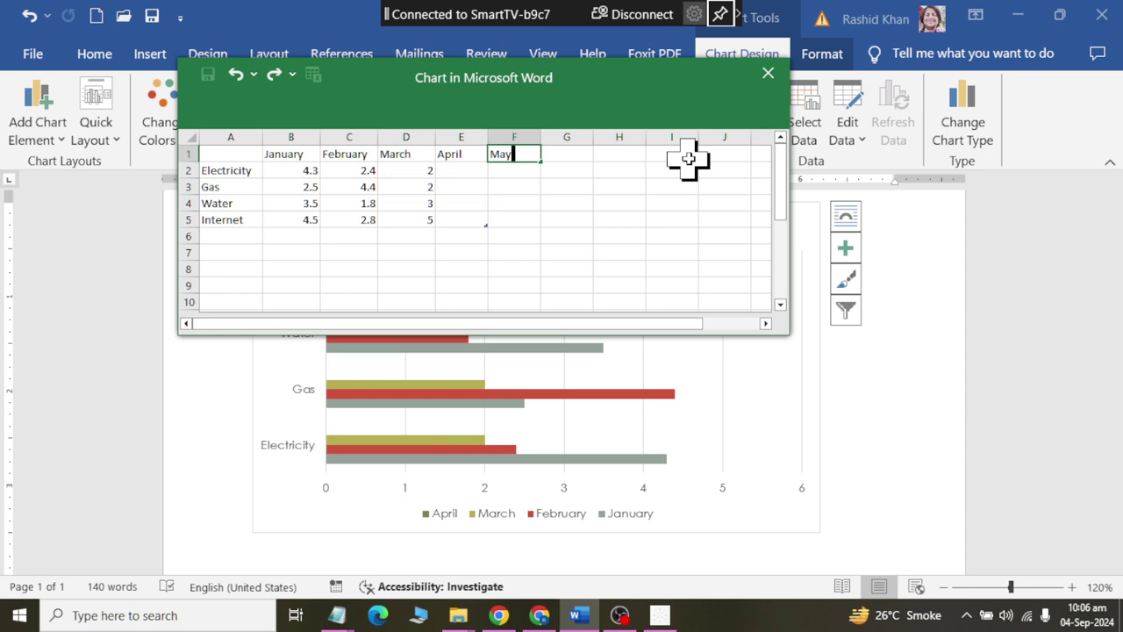
left_click(561, 155)
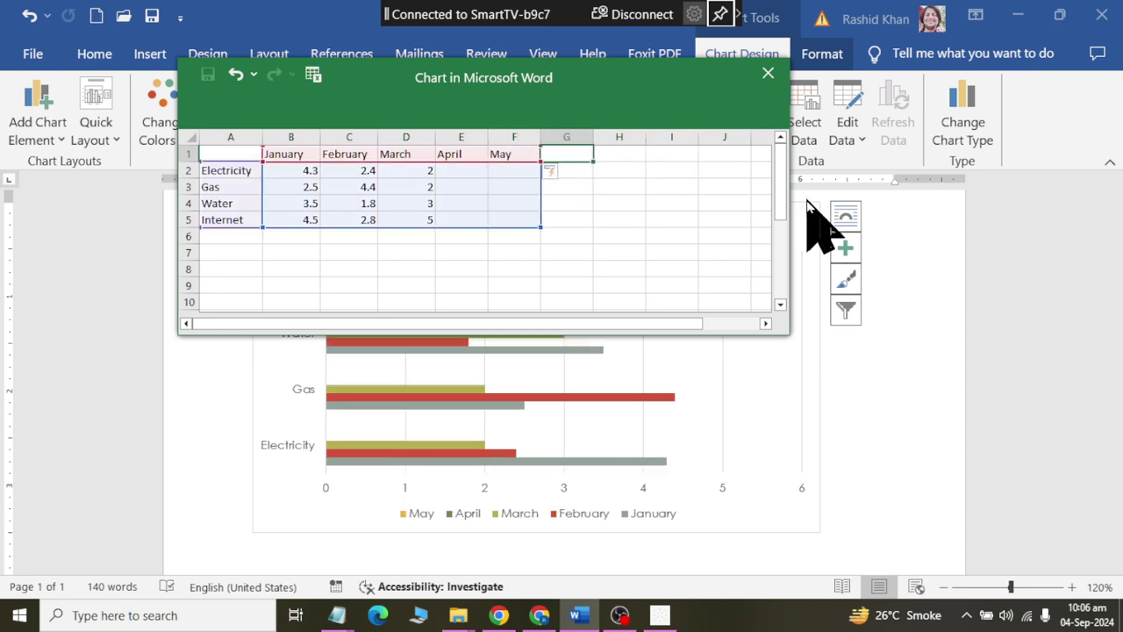
type("June")
left_click(581, 187)
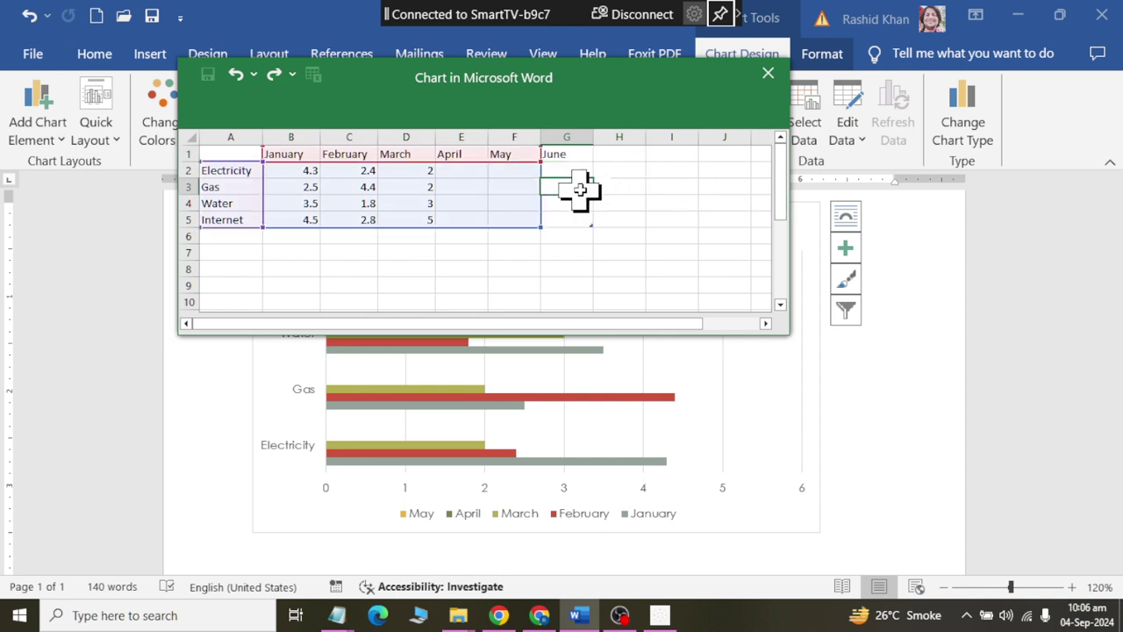
left_click(302, 176)
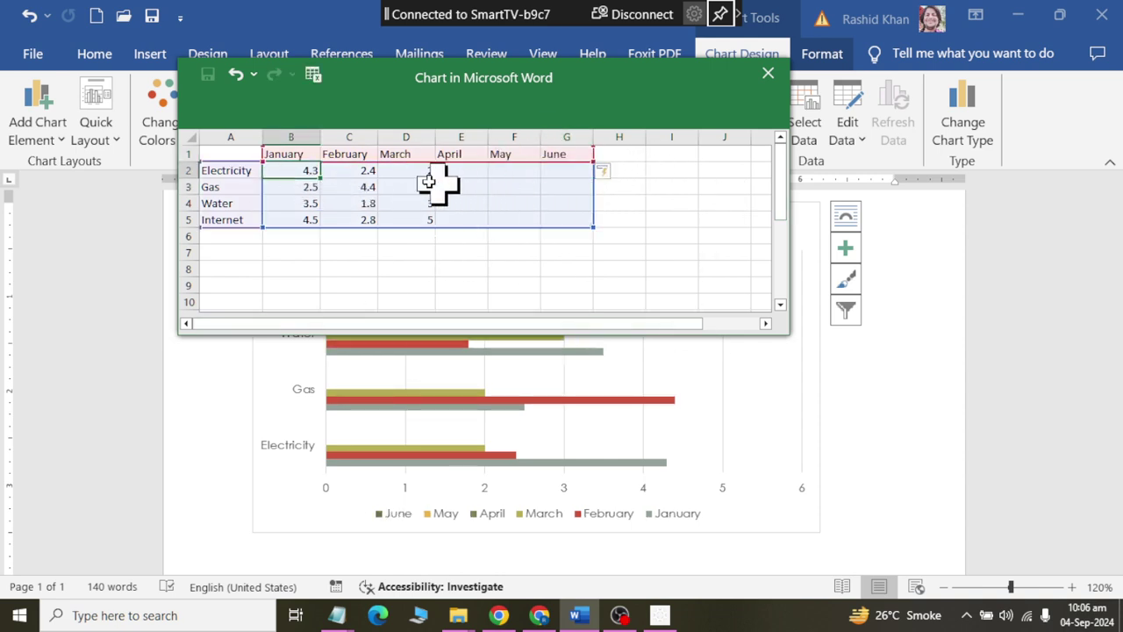
- Enter Electricity amounts 7000, 8500, 9000, 7300, 11500 and 14300 for January–June
left_click_drag(499, 220, 303, 171)
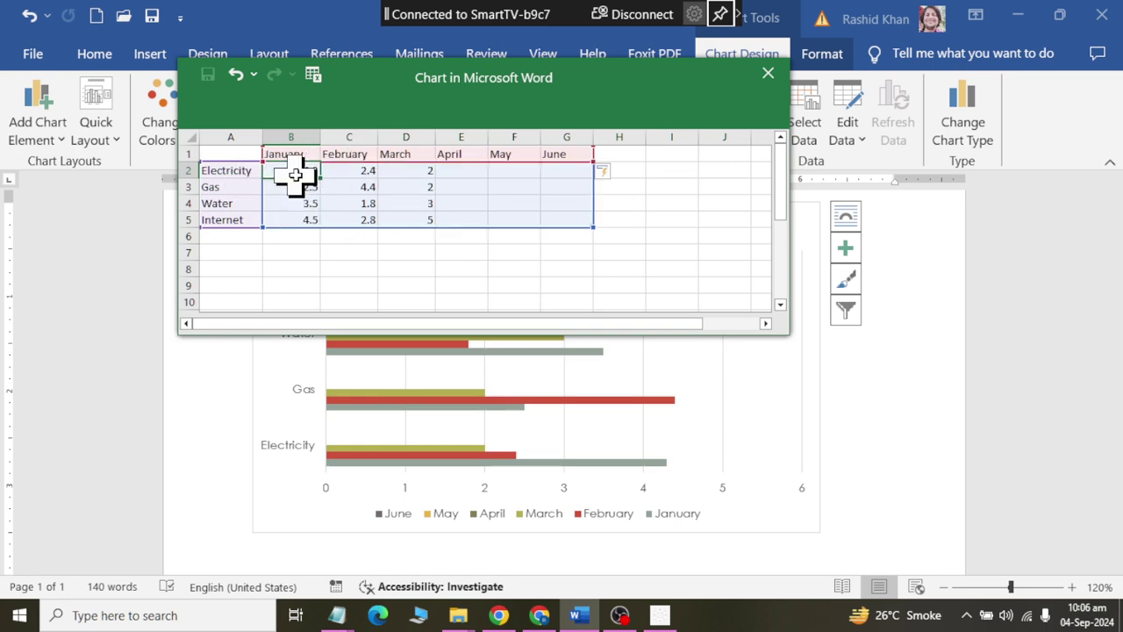
key("ctrl+z")
type("7000")
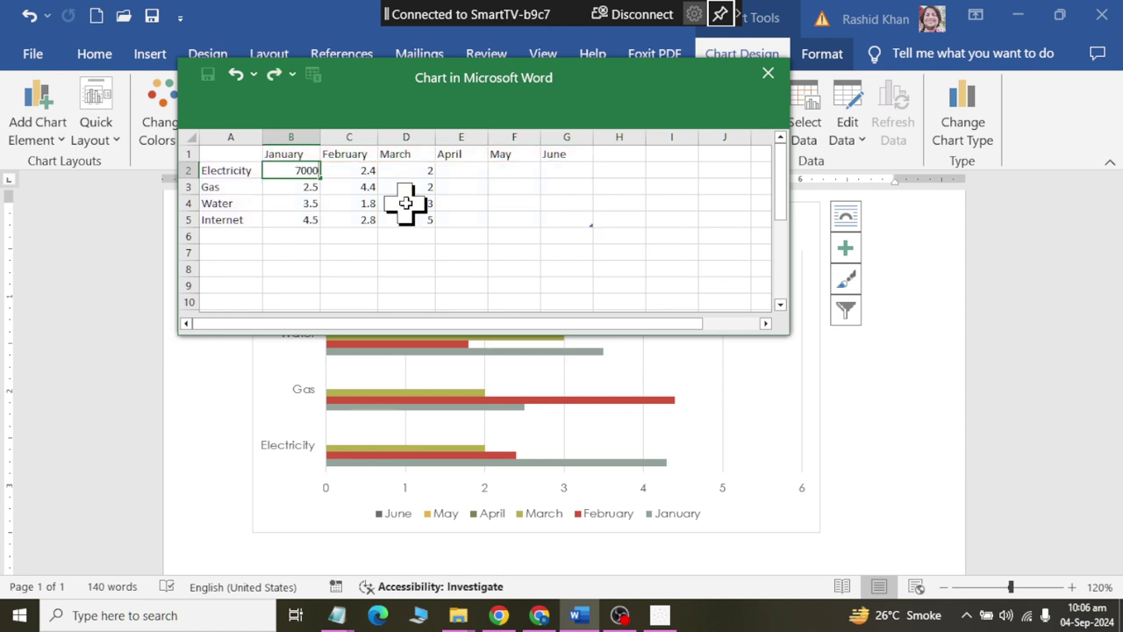
key("Tab")
type("85")
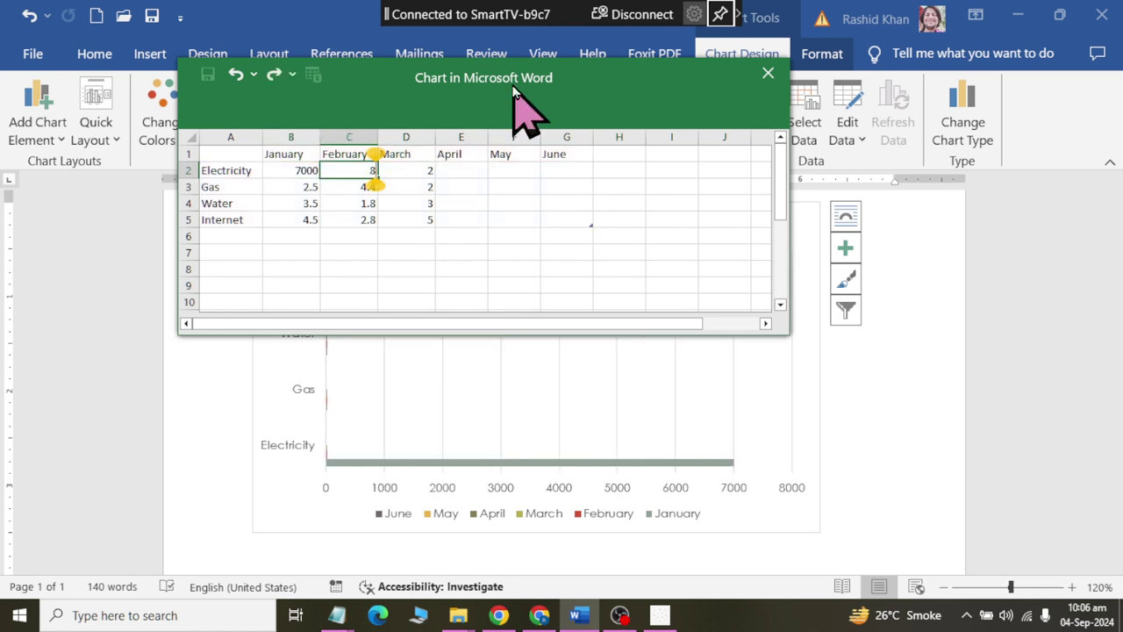
type("00")
left_click(406, 173)
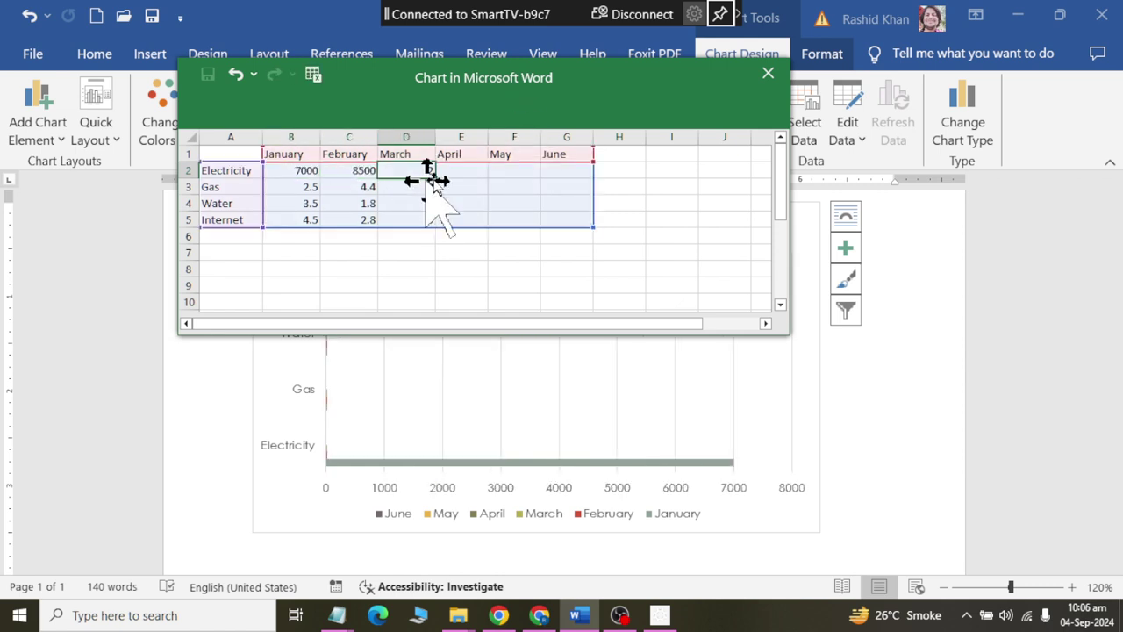
type("9000")
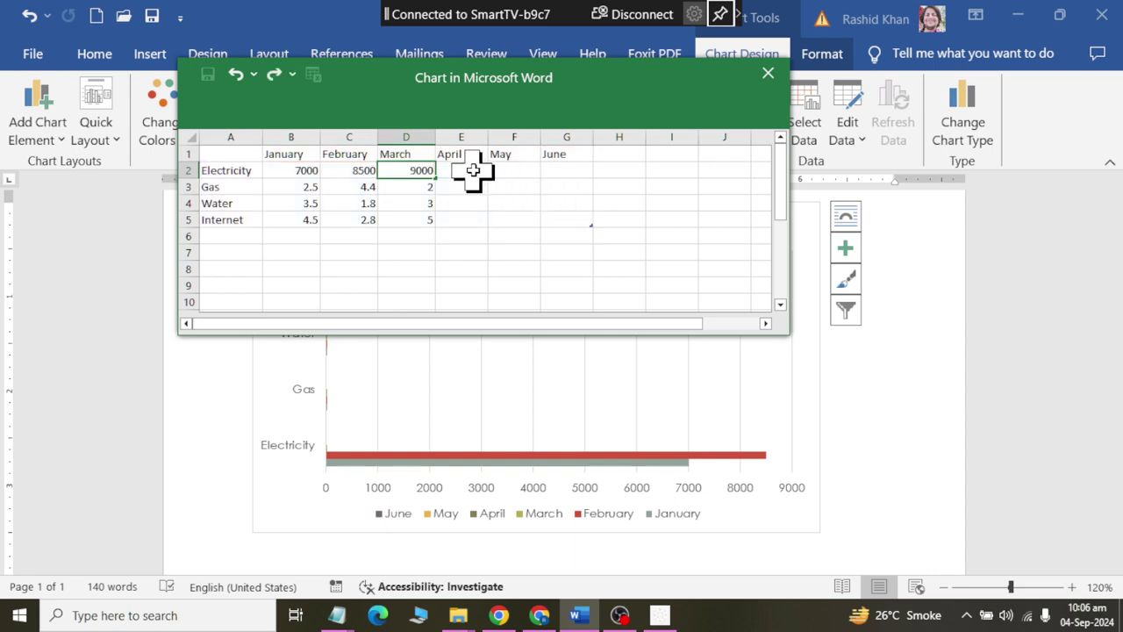
left_click(472, 172)
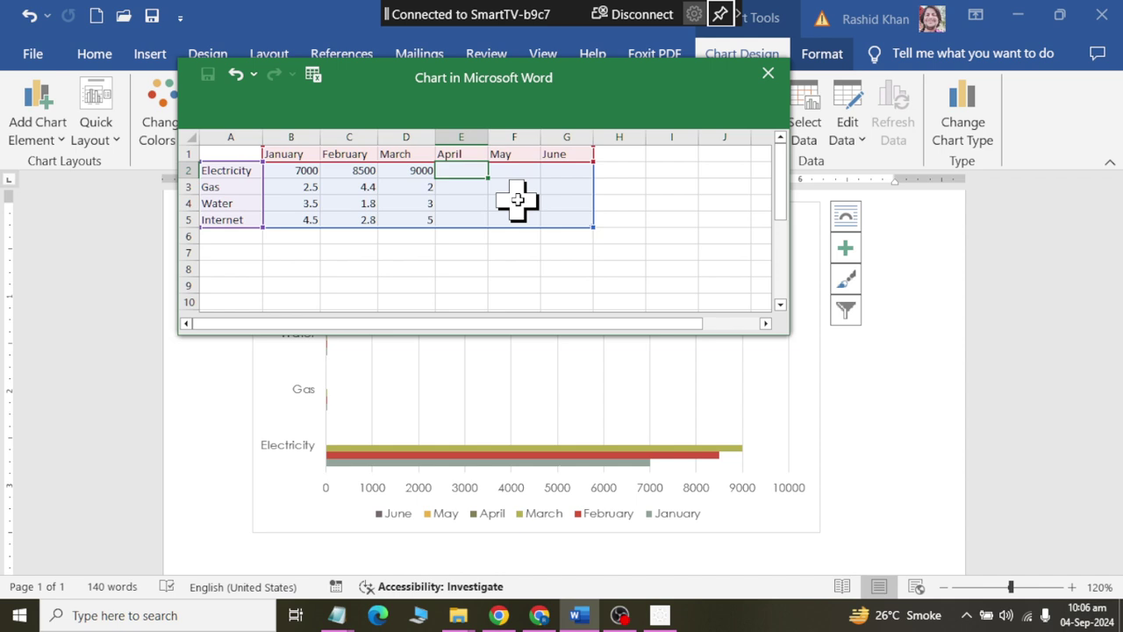
type("7300")
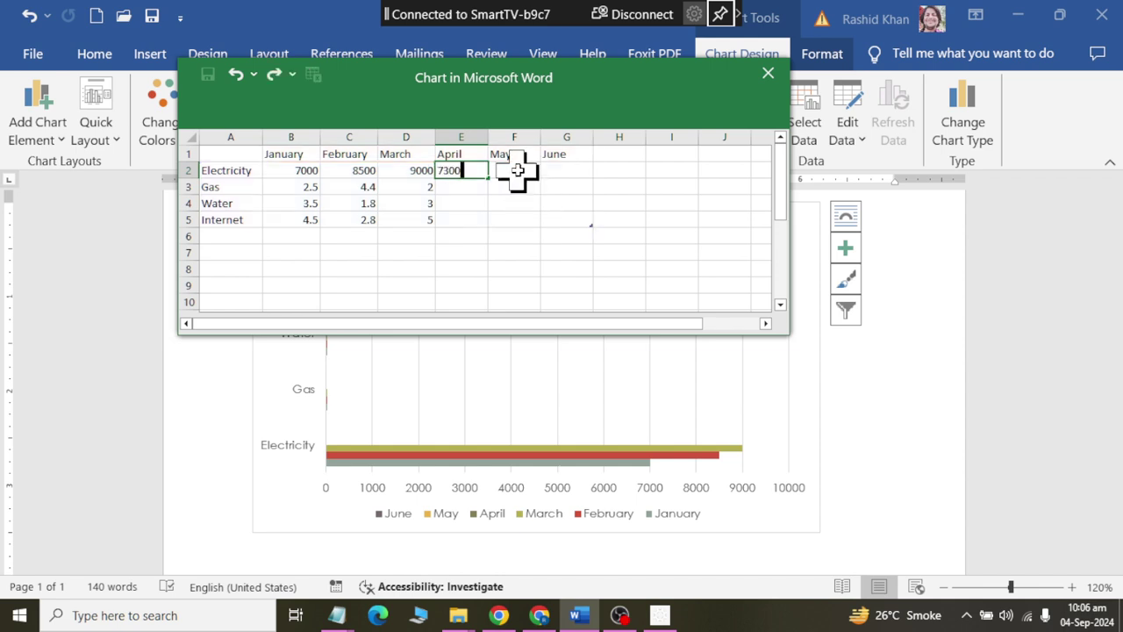
left_click(517, 171)
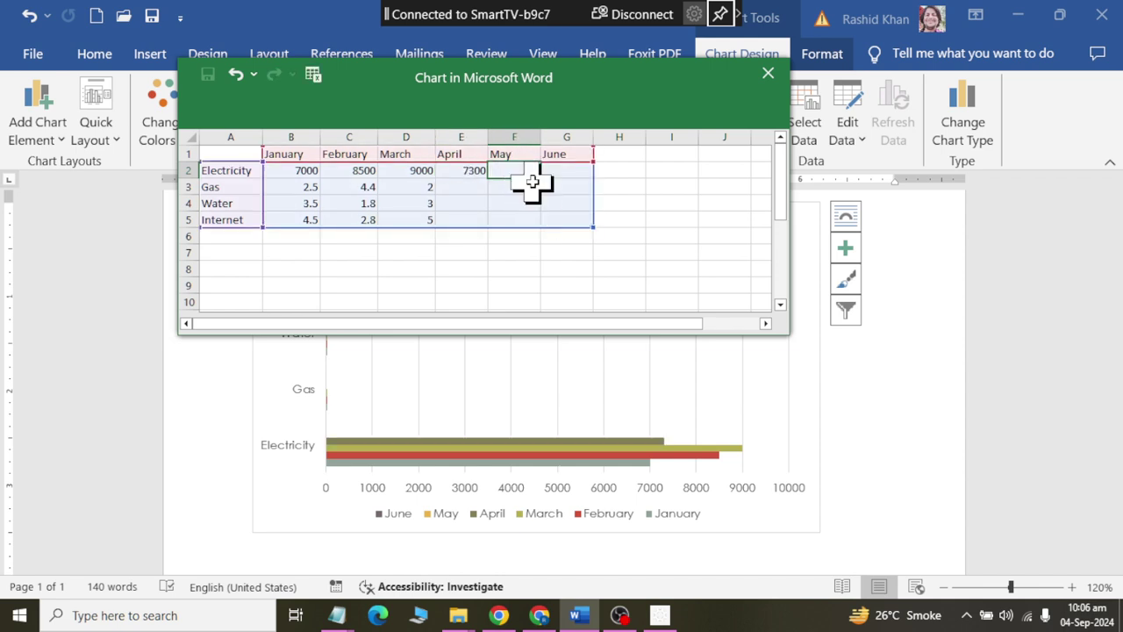
type("11500")
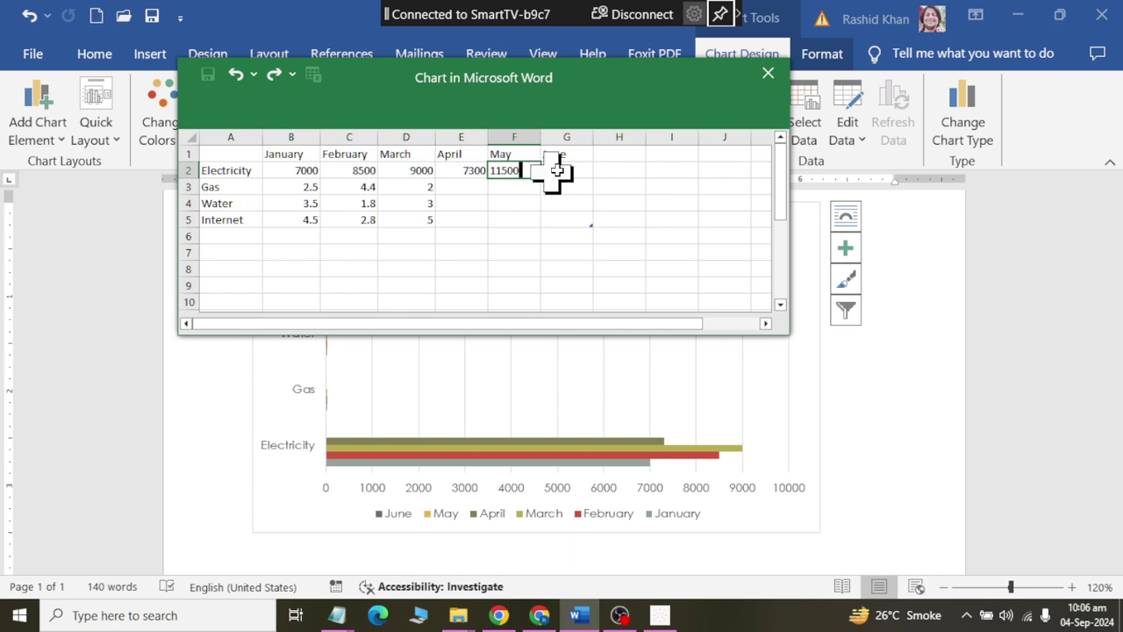
left_click(568, 169)
type("14300")
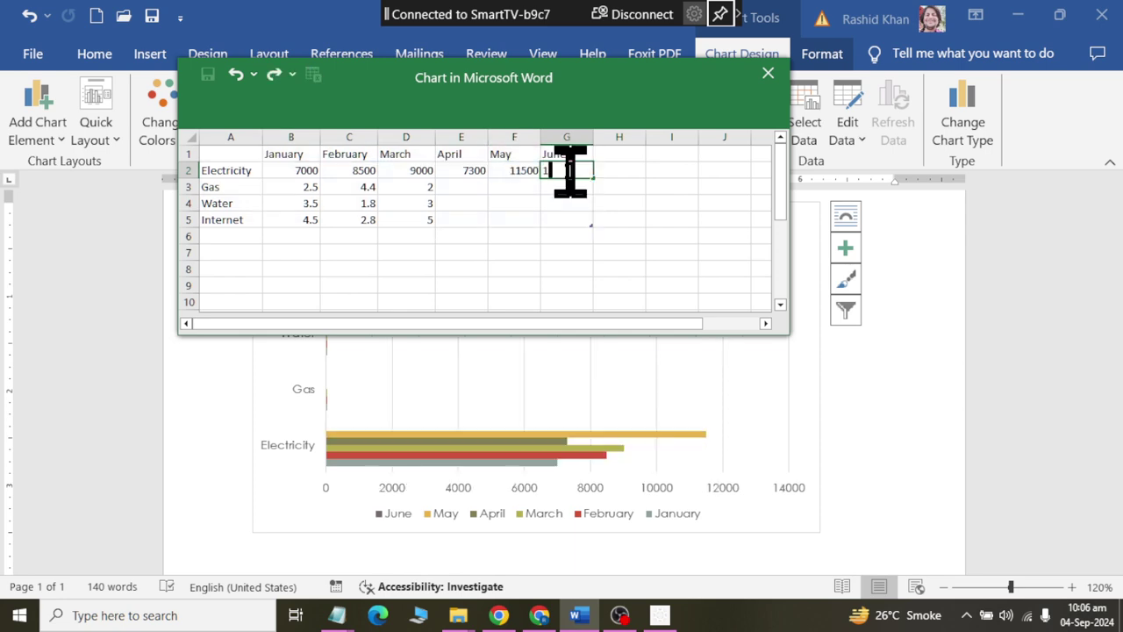
left_click(309, 187)
- Enter Gas amounts 2100, 3300, 4300, 1200, 1600 and 1100 for January–June
type("21")
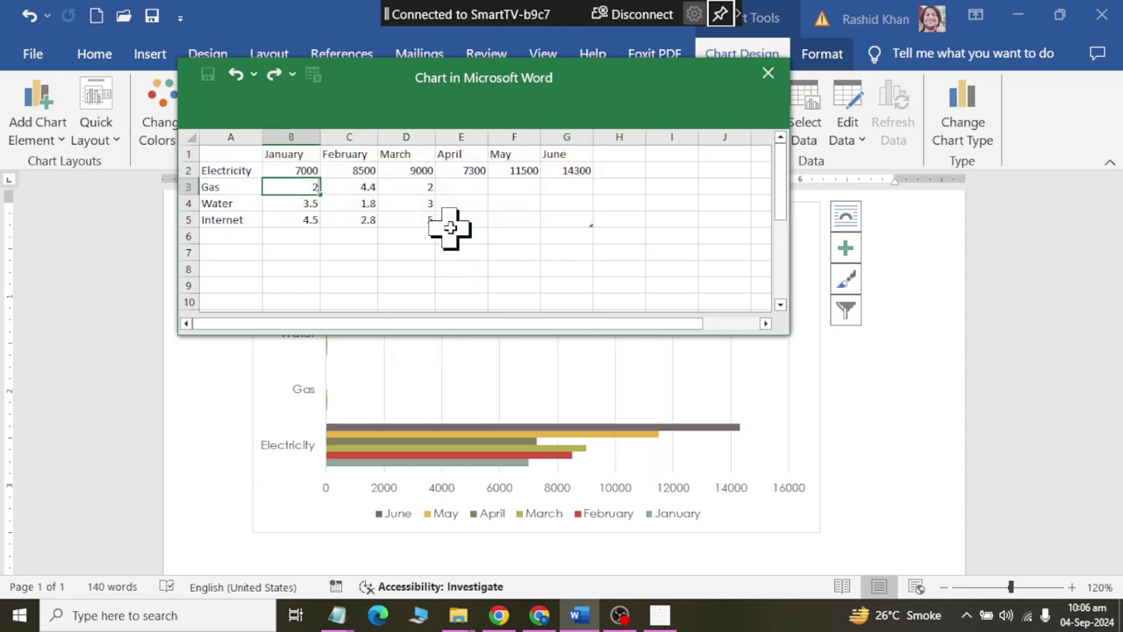
type("00")
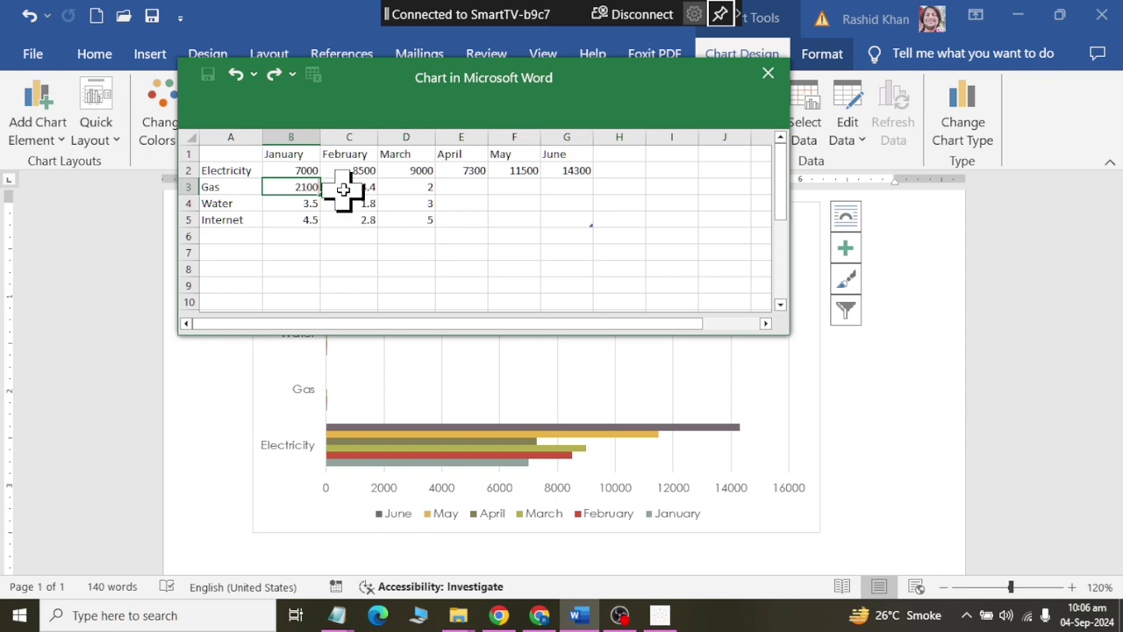
left_click(347, 189)
type("3300")
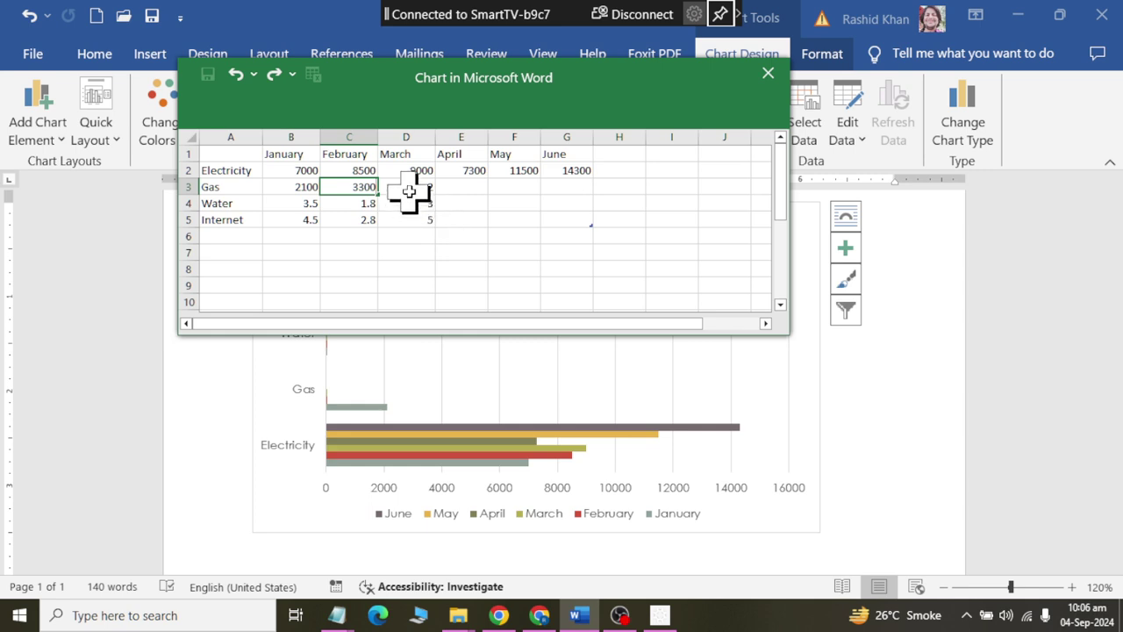
left_click(409, 191)
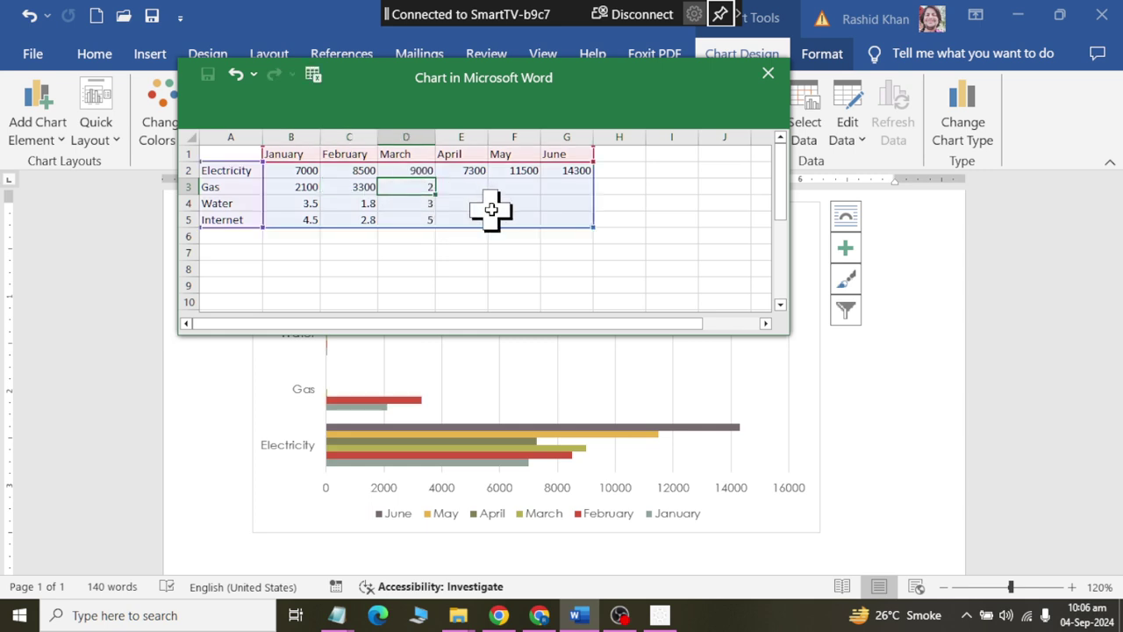
type("4300")
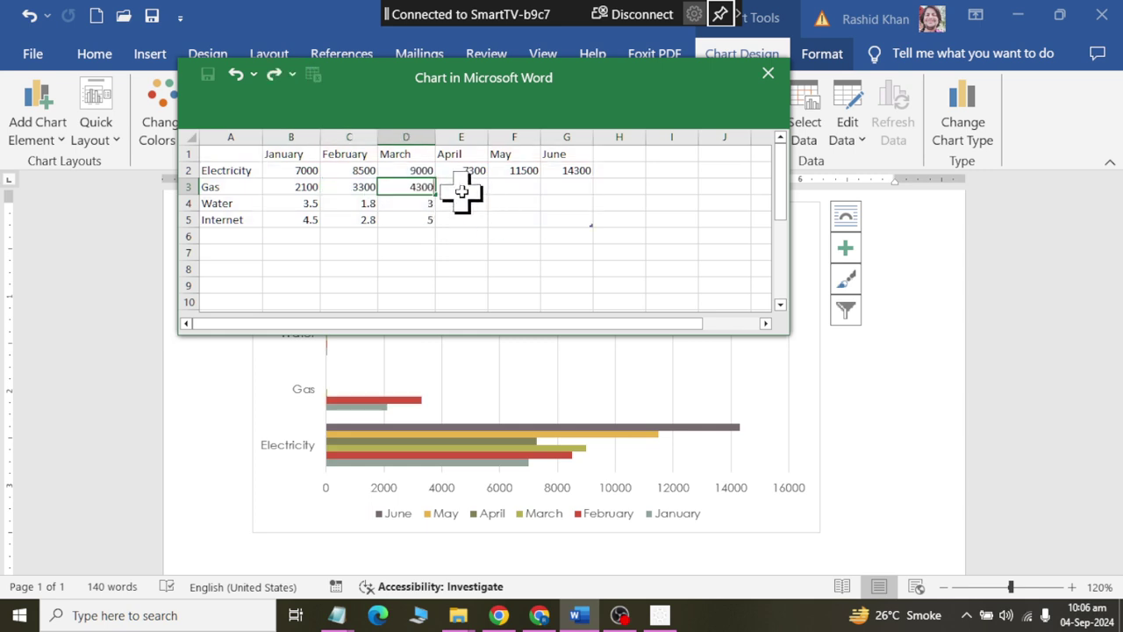
left_click(462, 192)
type("1200")
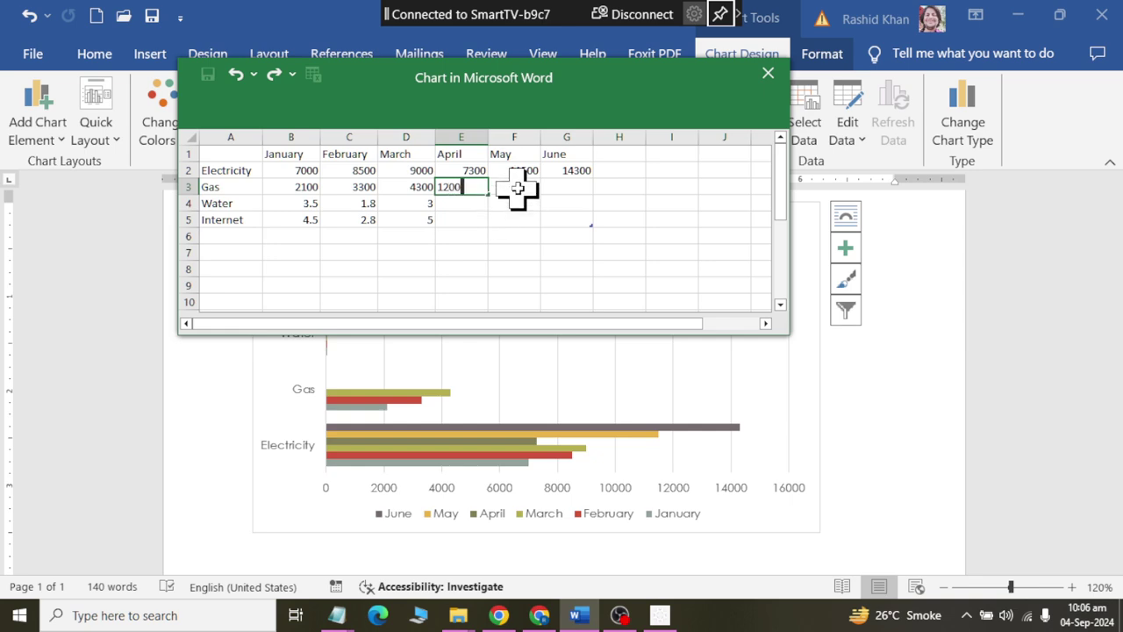
left_click(518, 189)
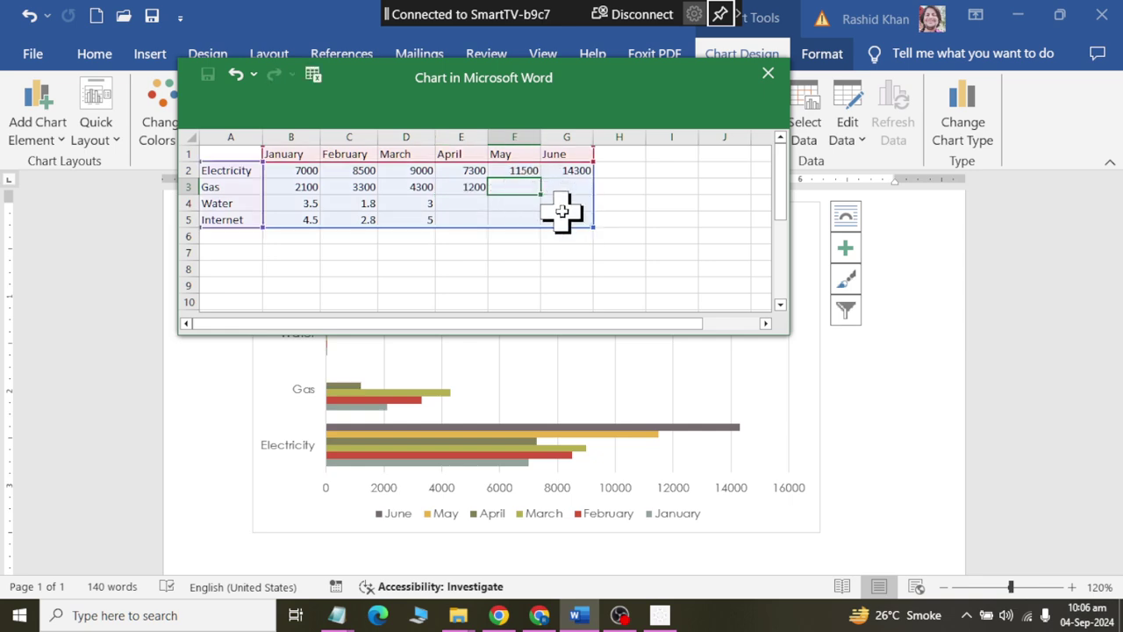
type("1600")
key("Tab")
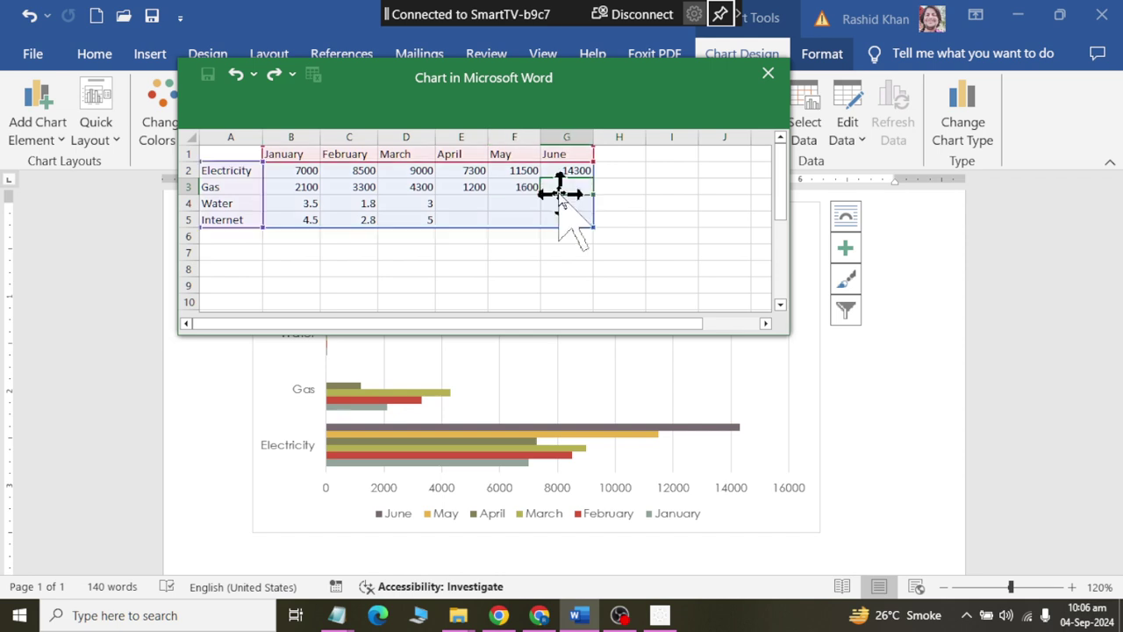
type("11")
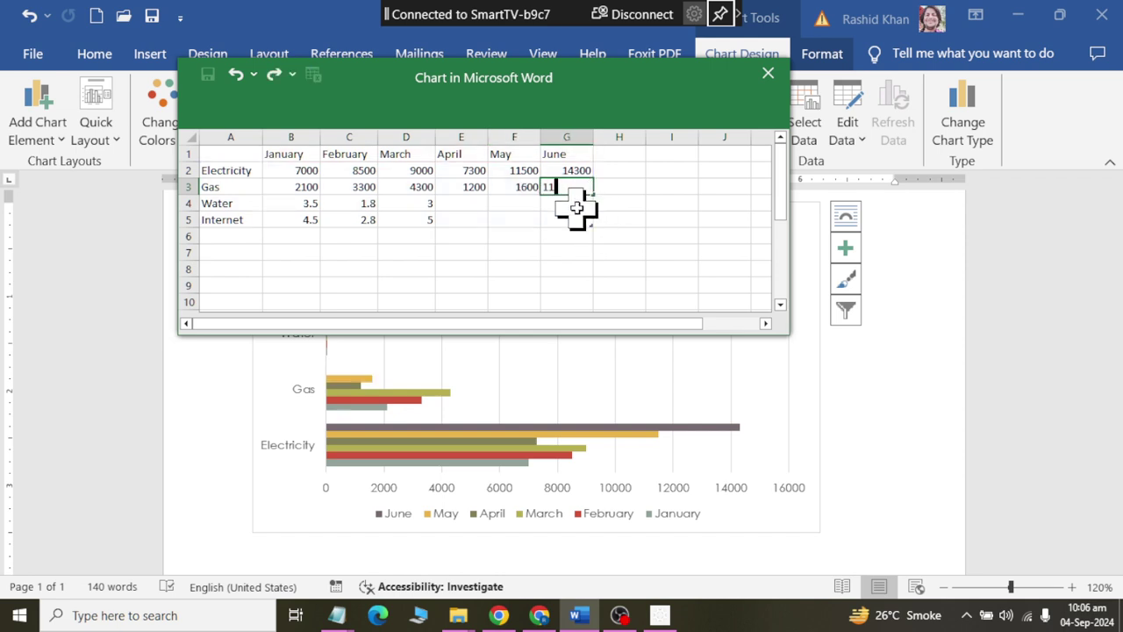
type("00")
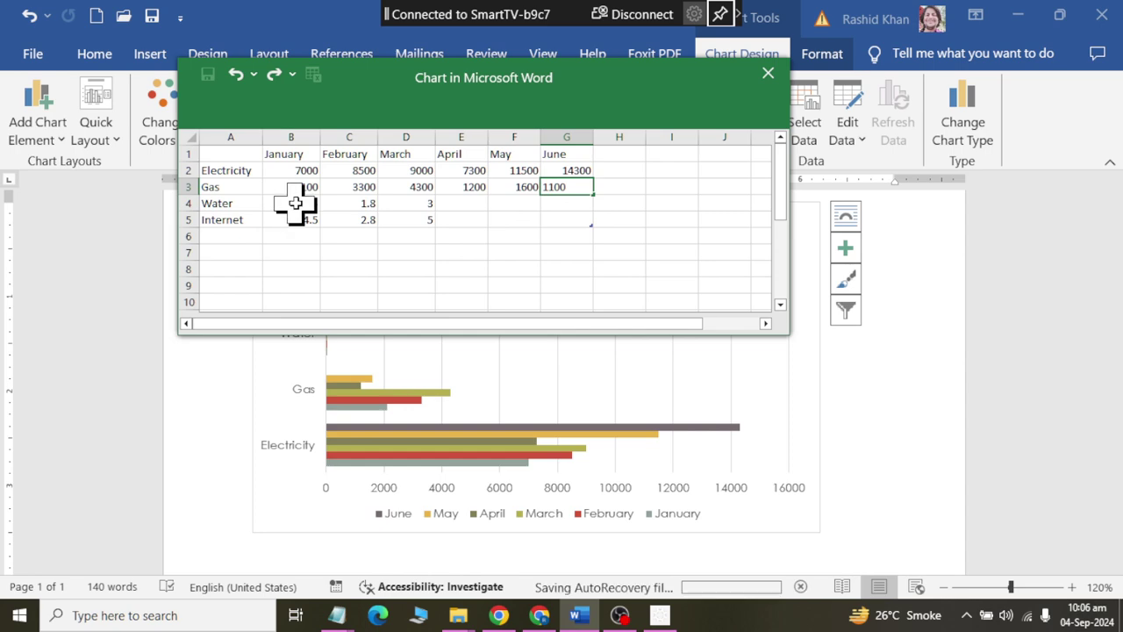
left_click(298, 203)
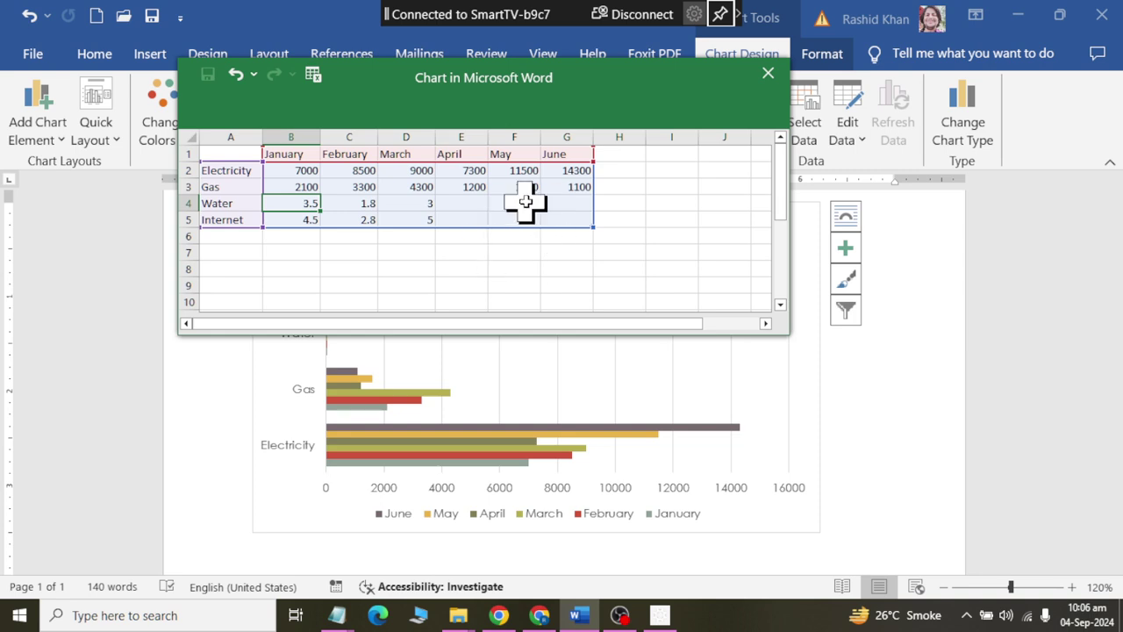
- Enter Water amounts 3000, 2500, 2800, 3500, 3900 and 4100 for January–June
type("3000")
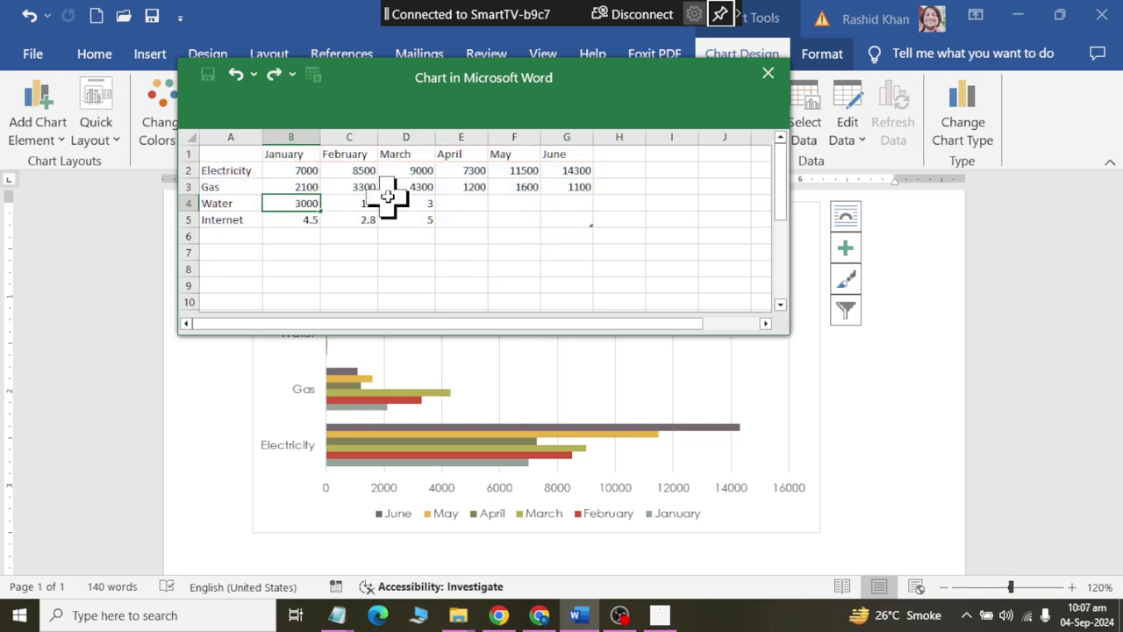
left_click(351, 201)
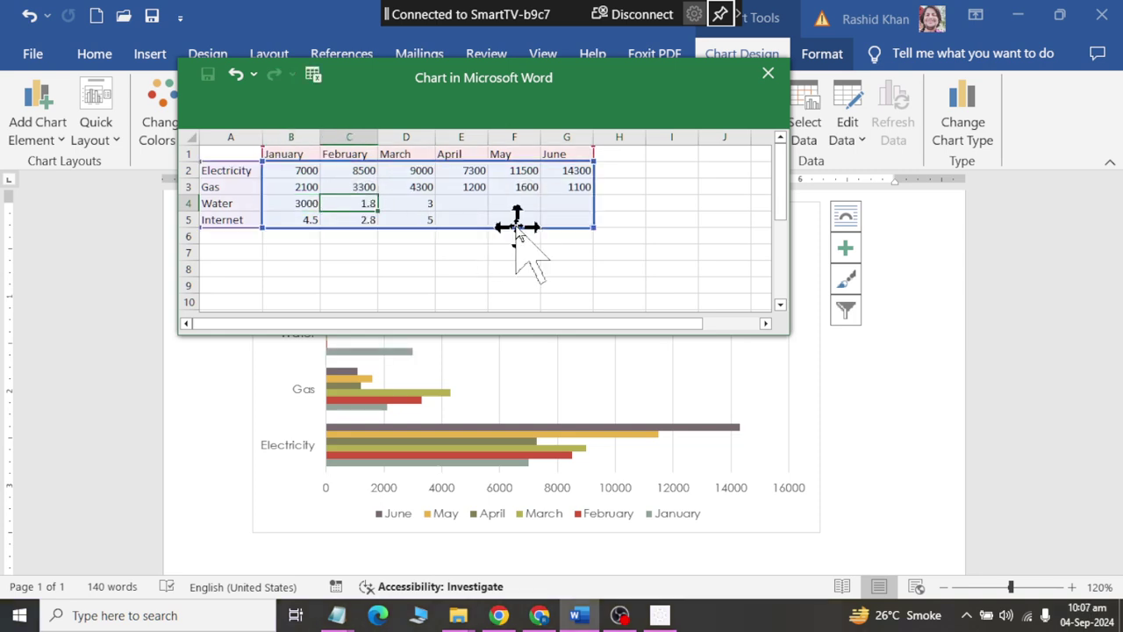
type("2")
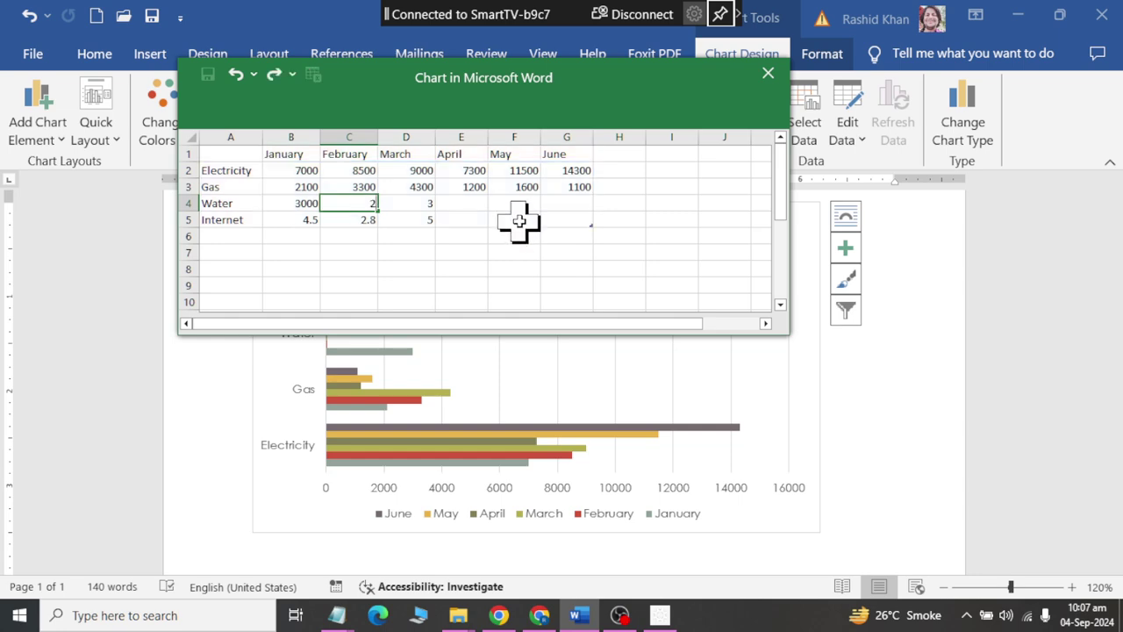
type("500")
left_click(415, 200)
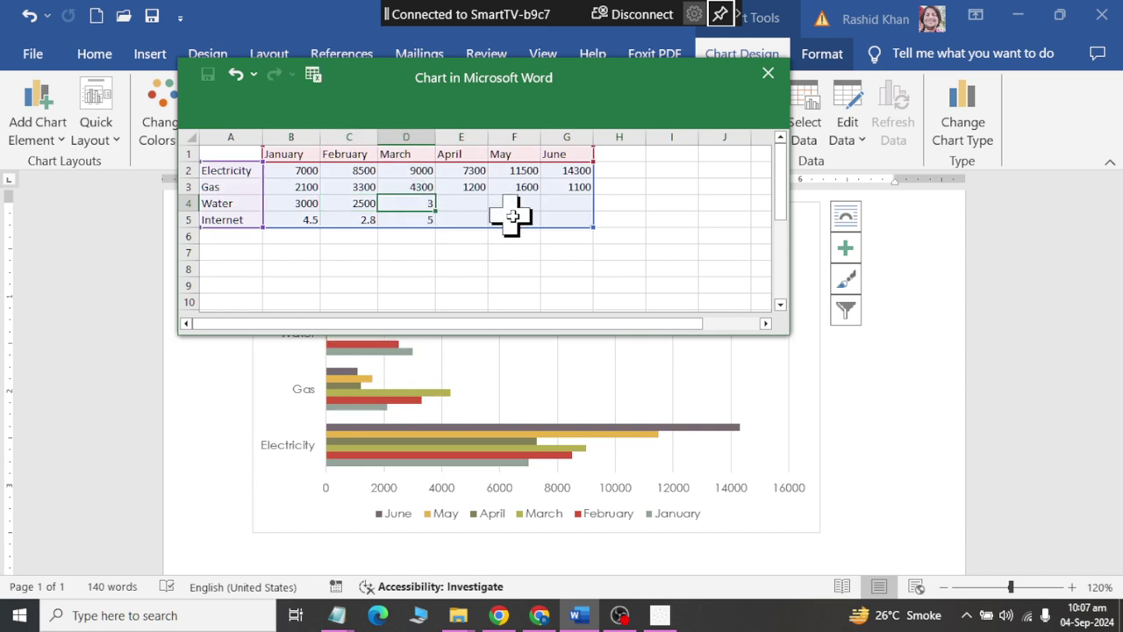
type("1")
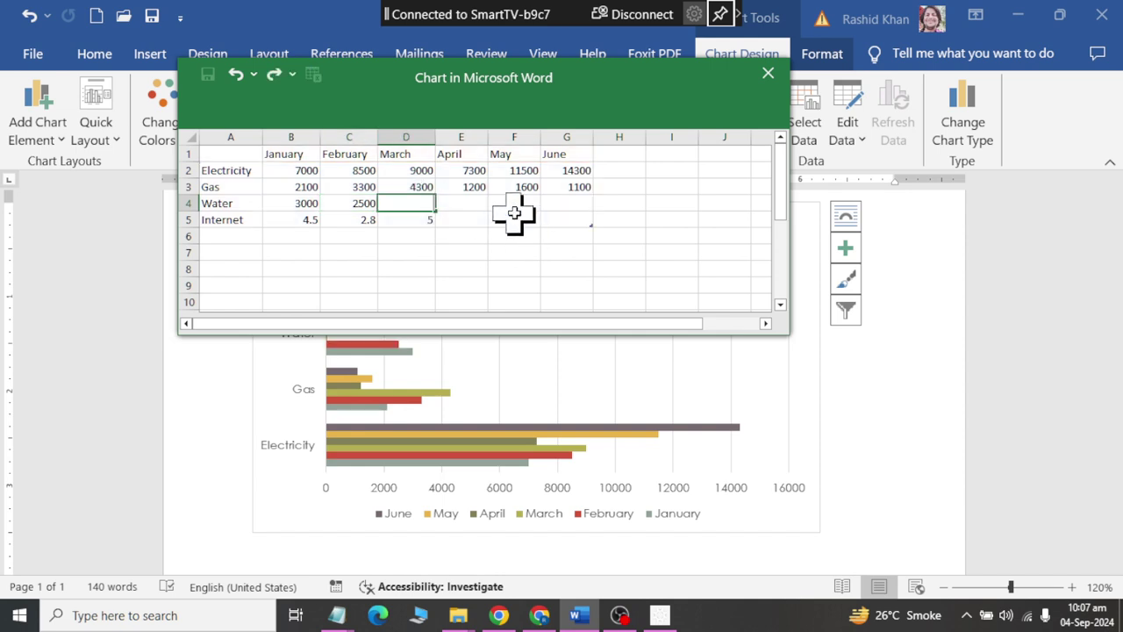
type("2800")
left_click(475, 203)
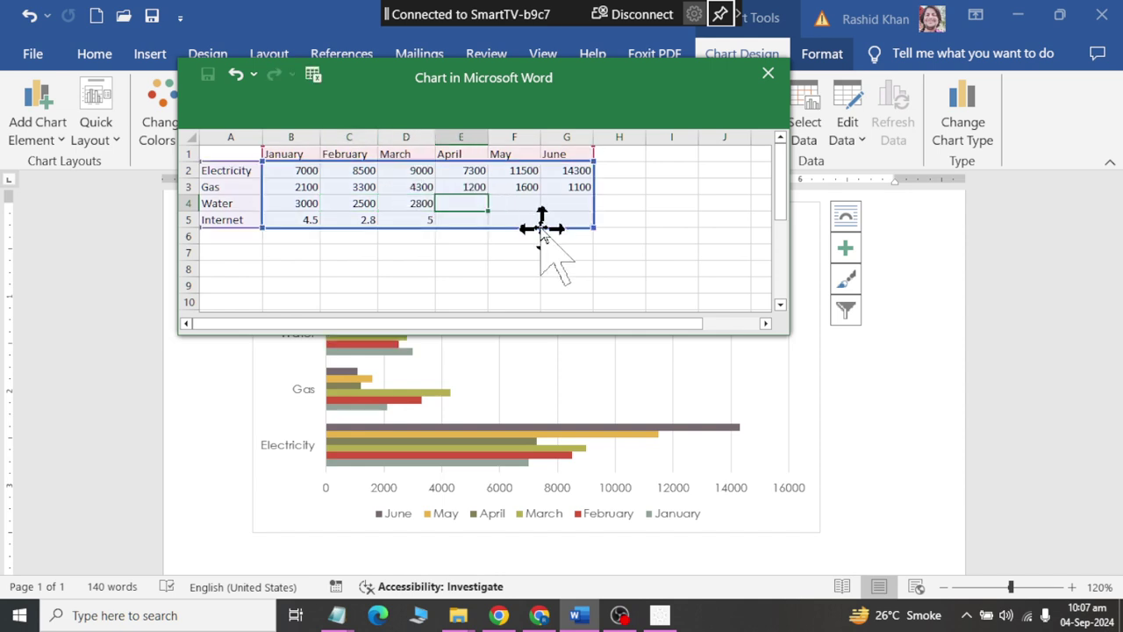
type("3500")
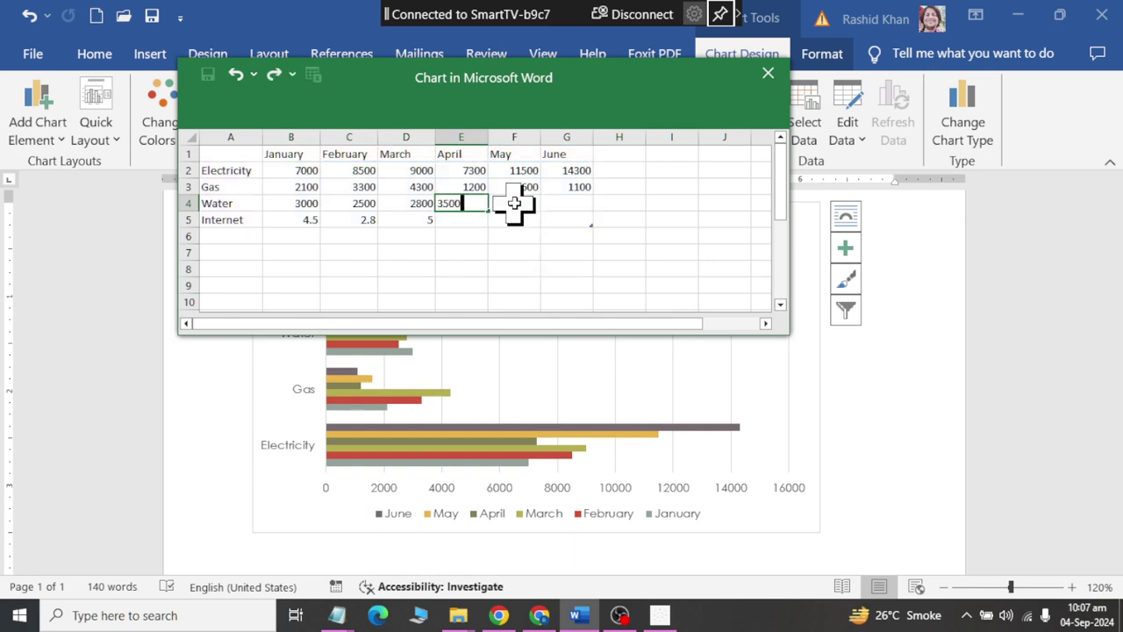
left_click(515, 202)
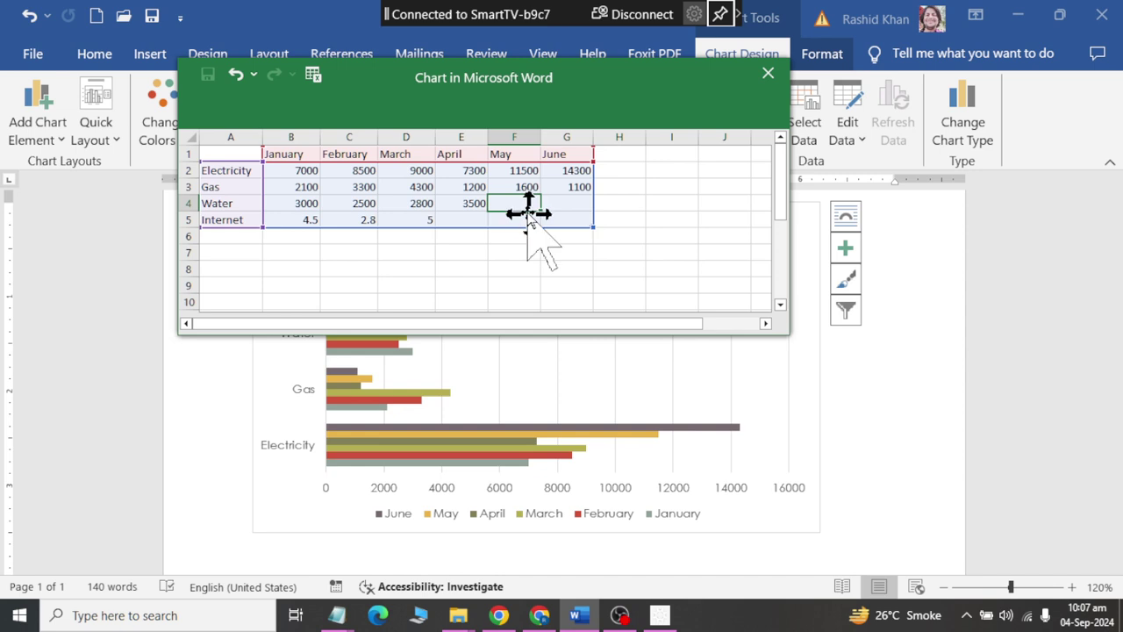
type("3900")
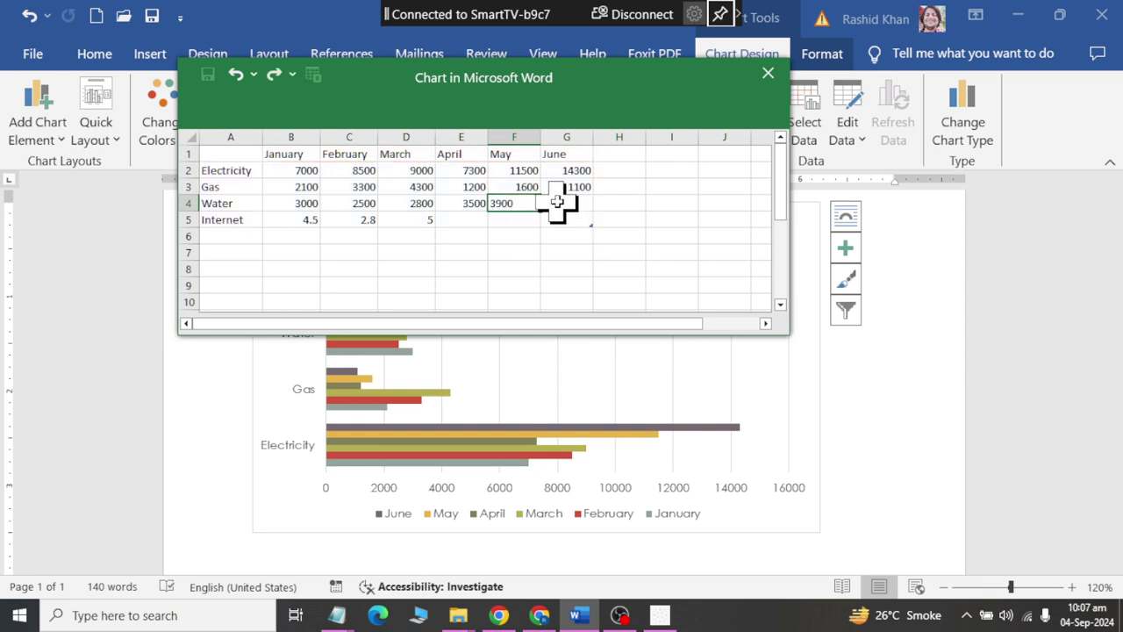
left_click(557, 202)
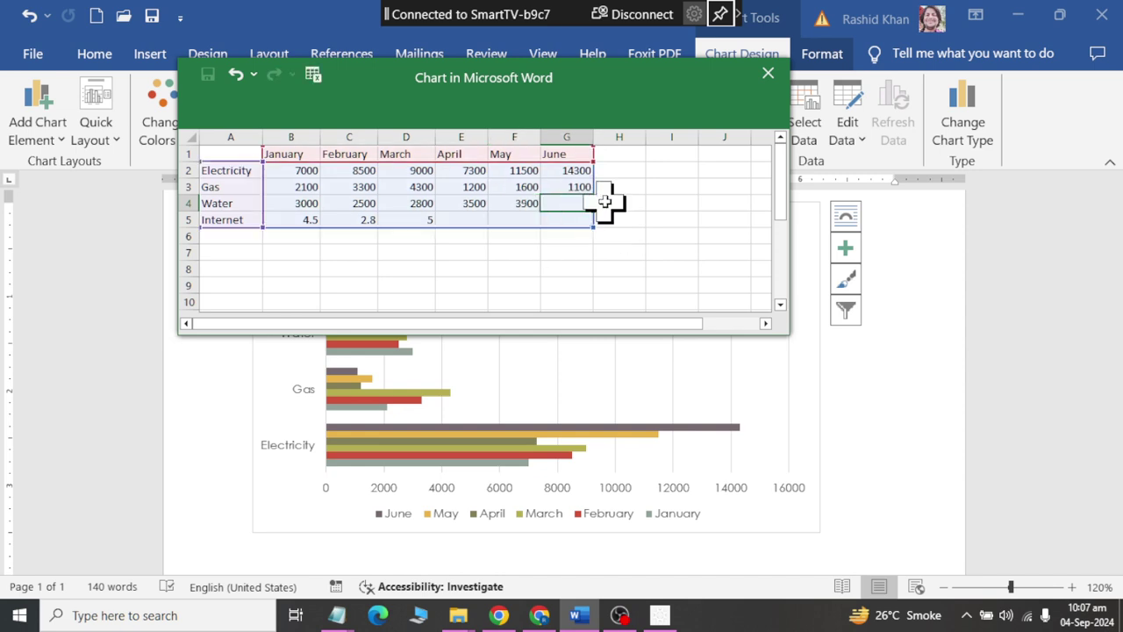
type("4100")
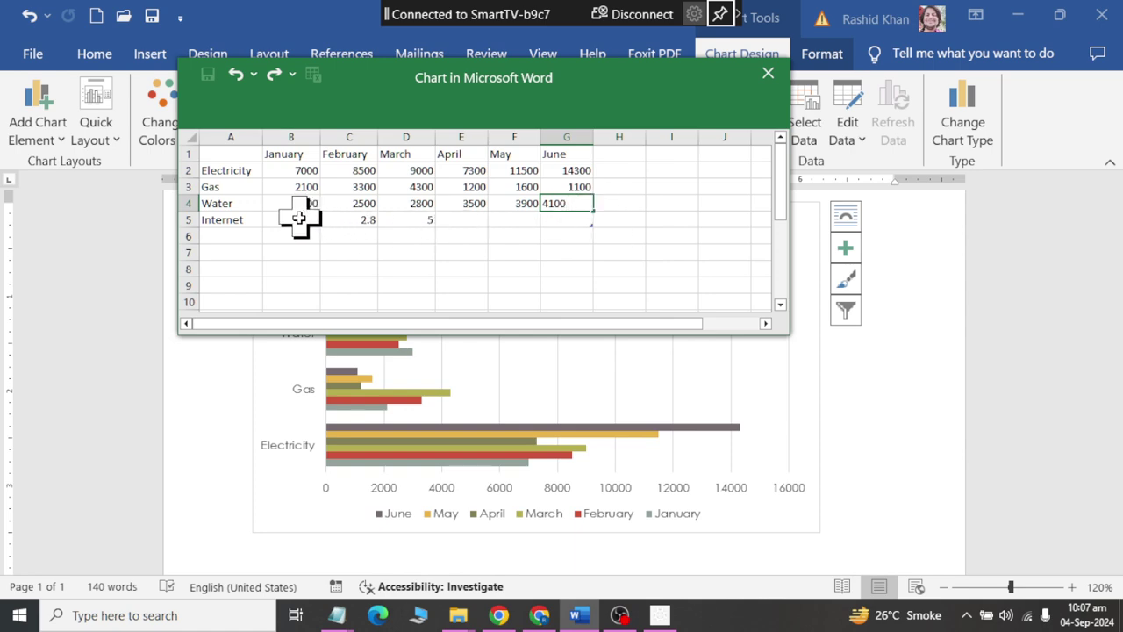
left_click(299, 219)
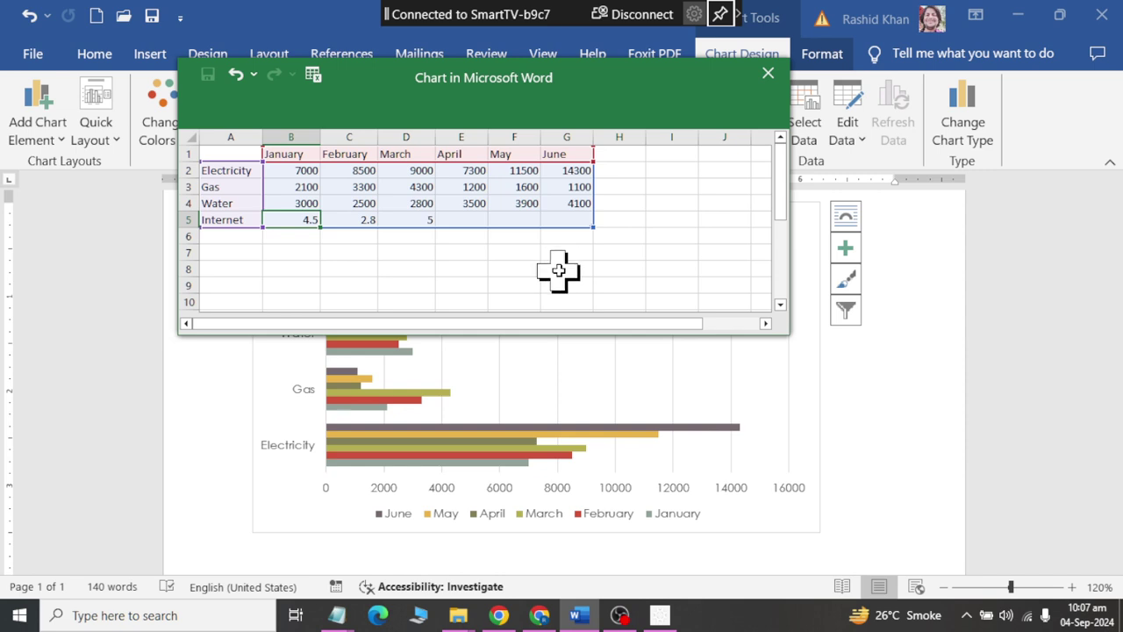
- Set Internet to 1800 for every month January–June and close the data sheet
type("1800")
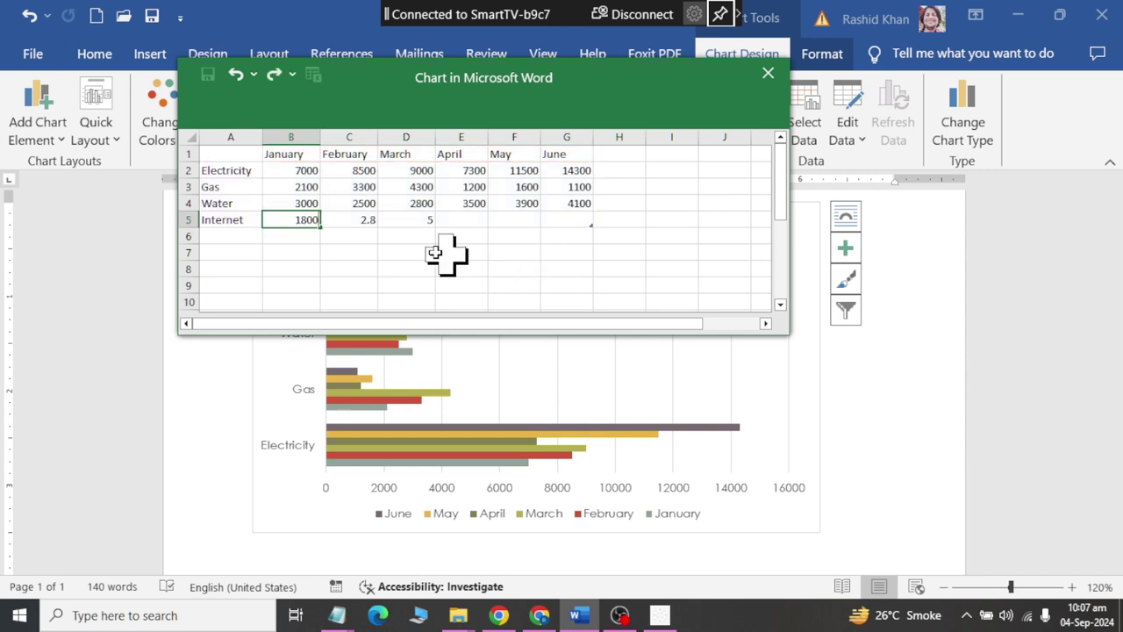
left_click(361, 222)
type("1800")
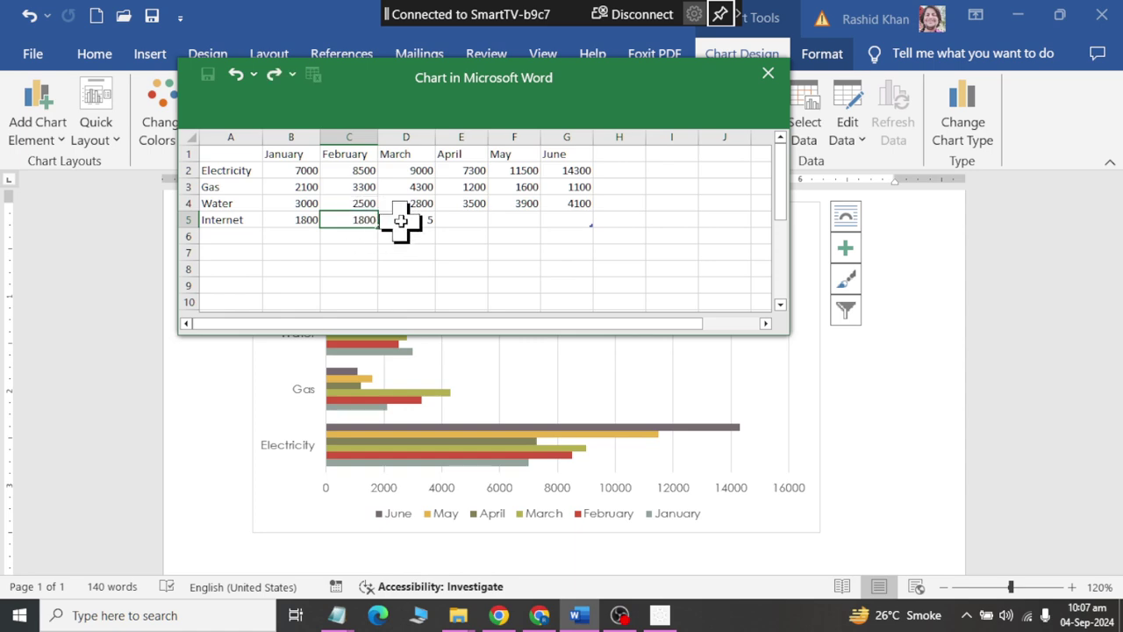
left_click(401, 220)
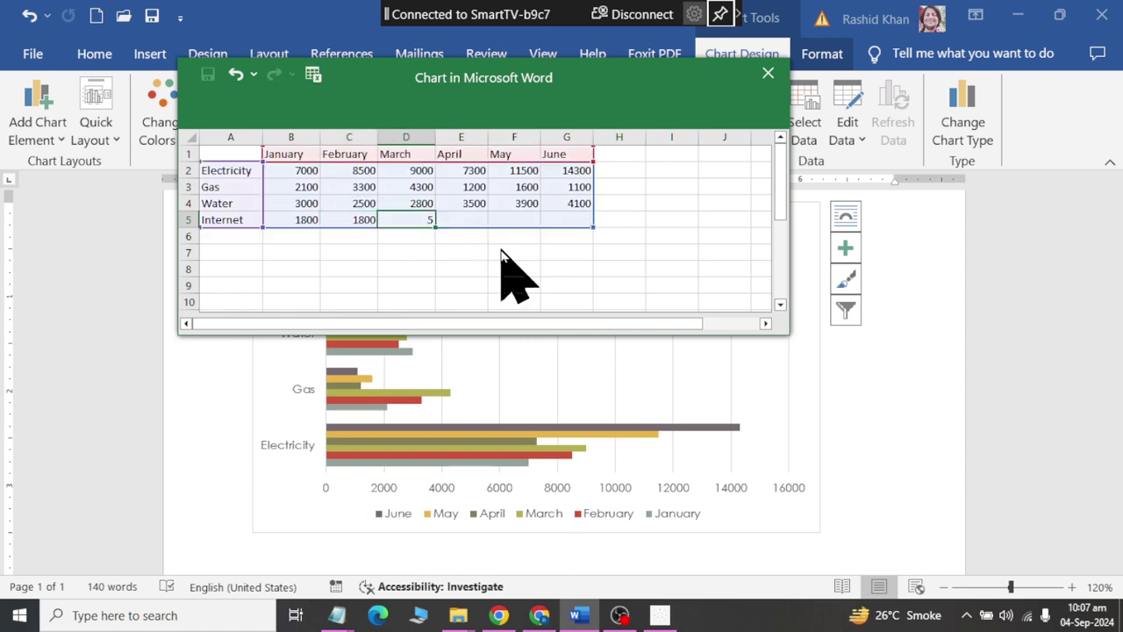
left_click(360, 221)
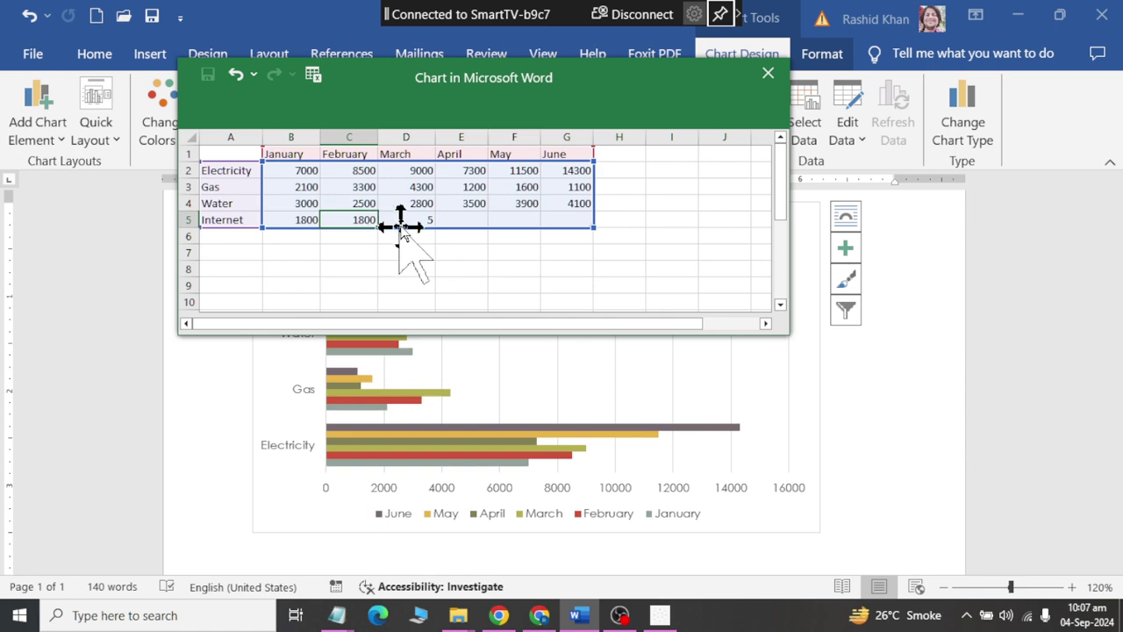
key("Right")
type("1")
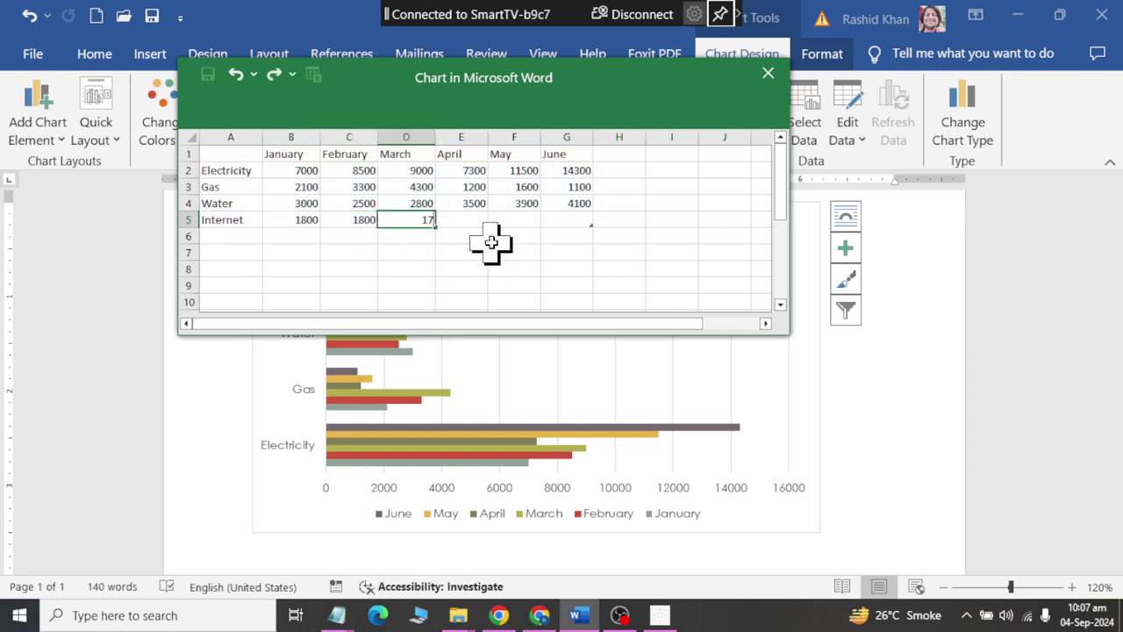
key("Right")
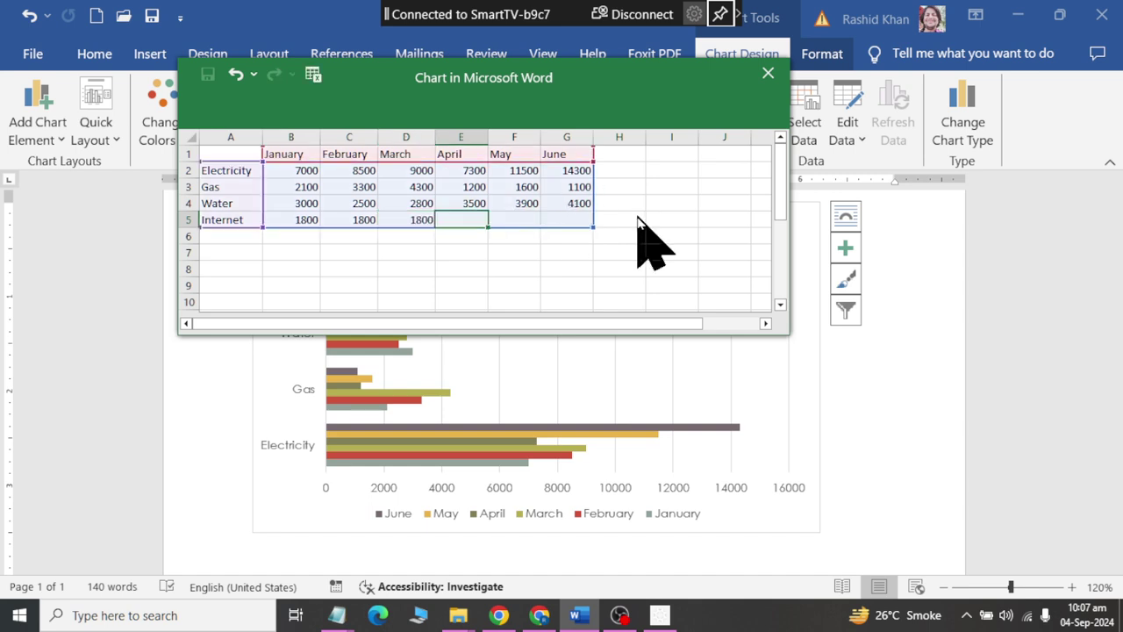
type("1800")
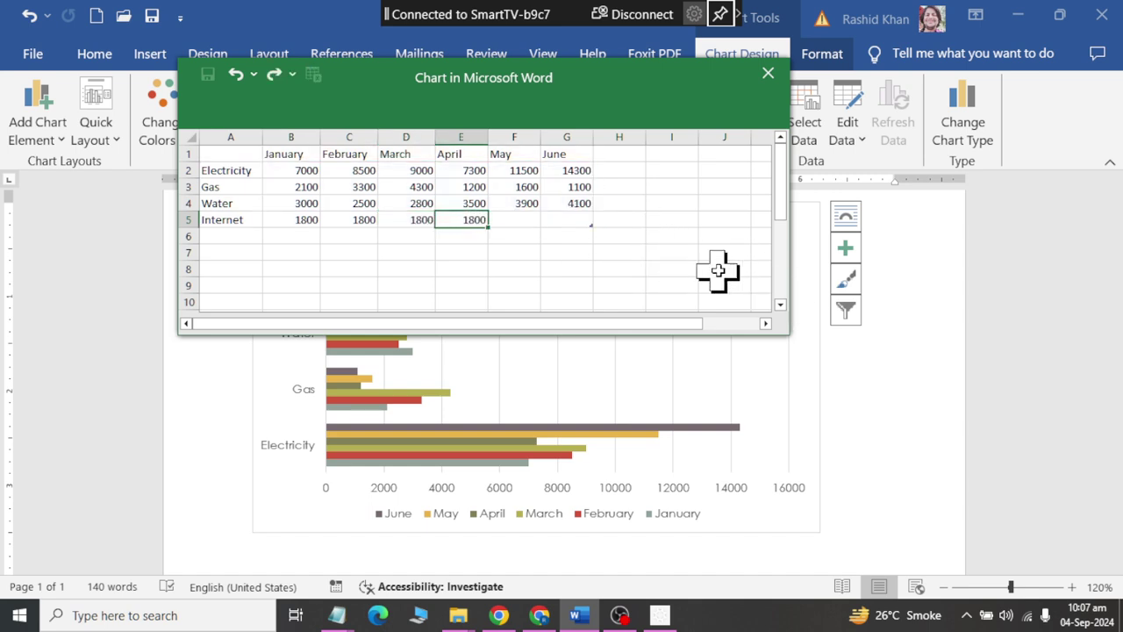
key("Right")
type("1")
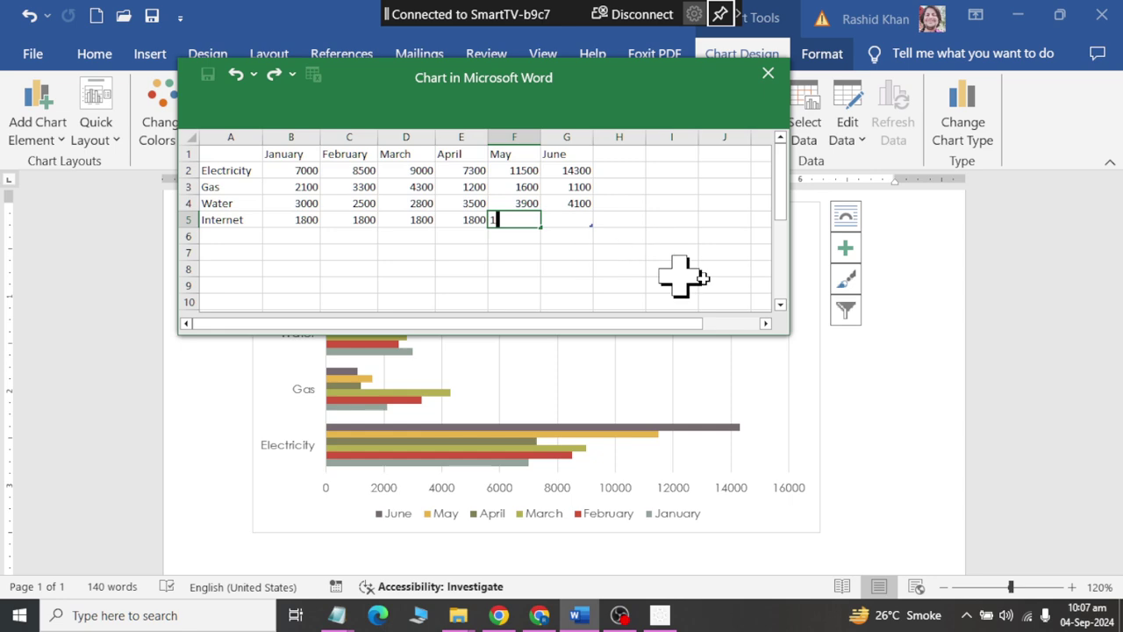
type("800")
key("Right")
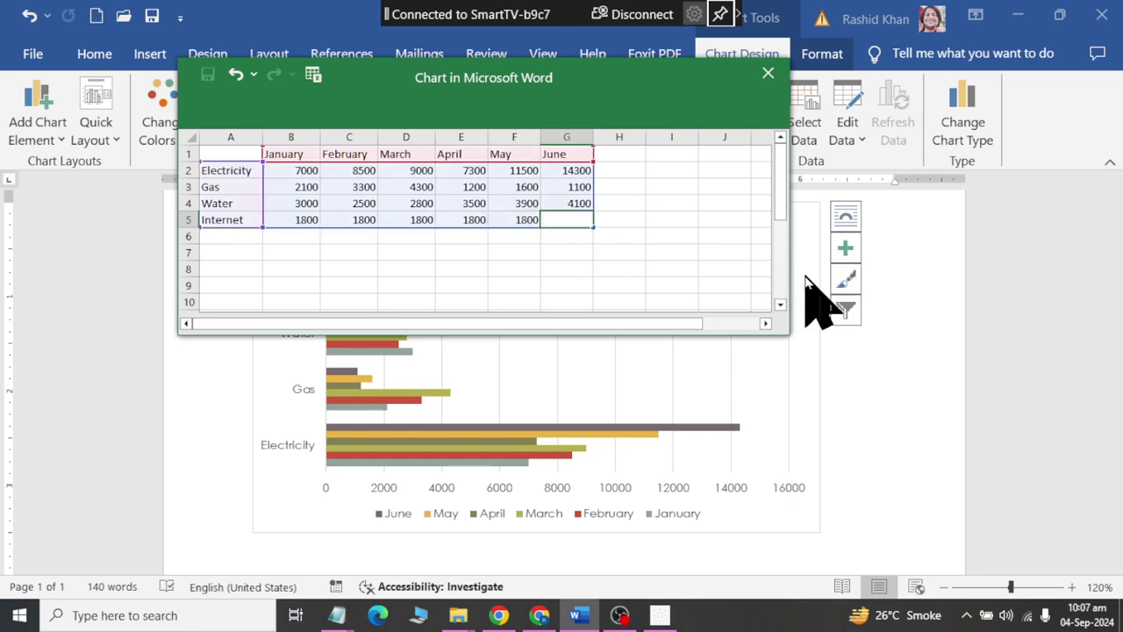
type("1800")
left_click(307, 186)
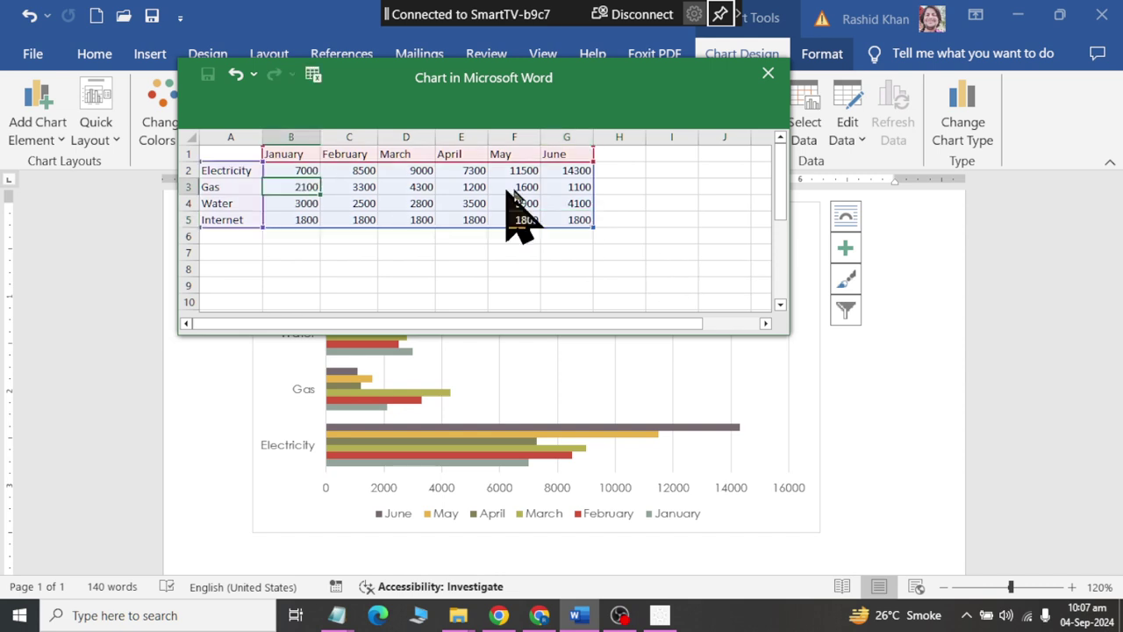
left_click(768, 74)
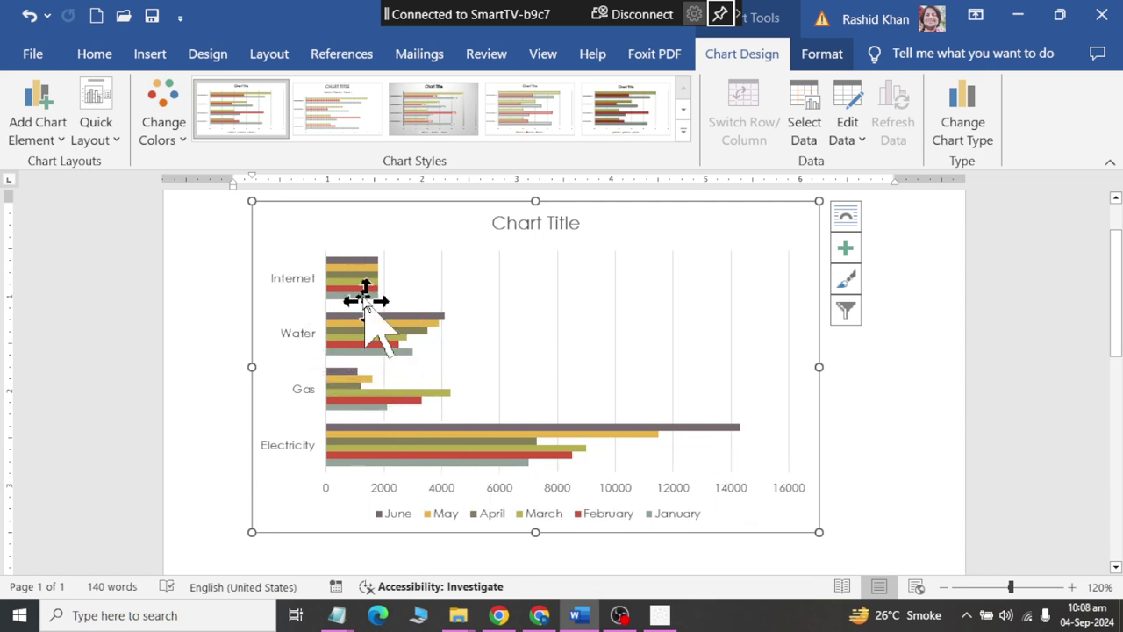
- Apply the dark chalkboard-style chart style to the utilities bar chart
left_click(682, 131)
left_click(353, 186)
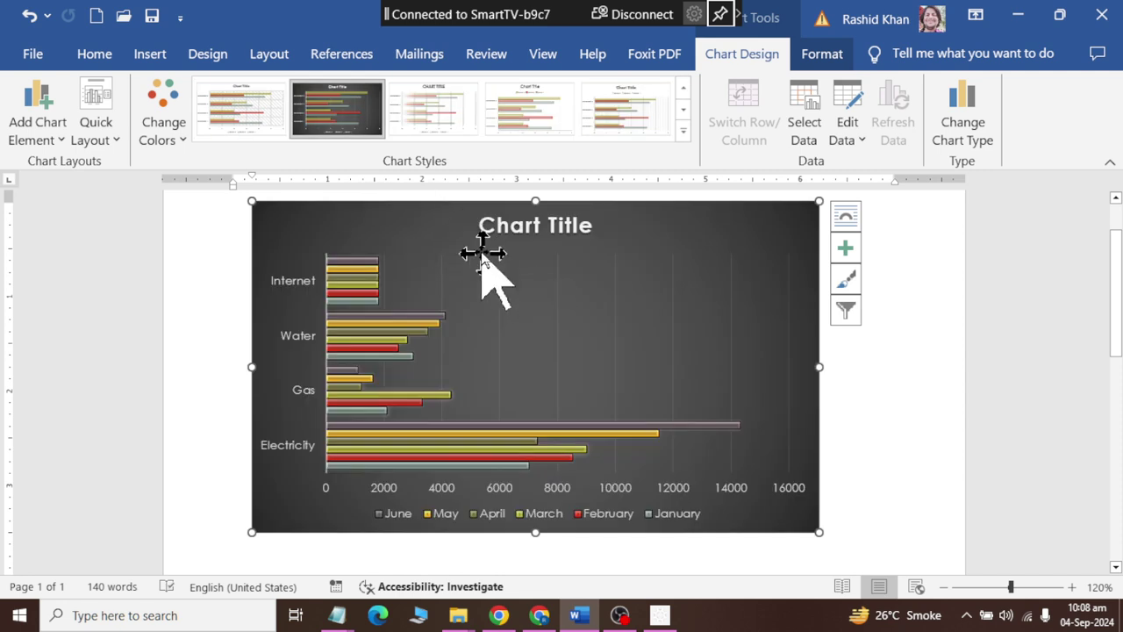
- Replace the data-table quick layout with the one showing both axis titles and a right-side legend
left_click(163, 123)
left_click(175, 143)
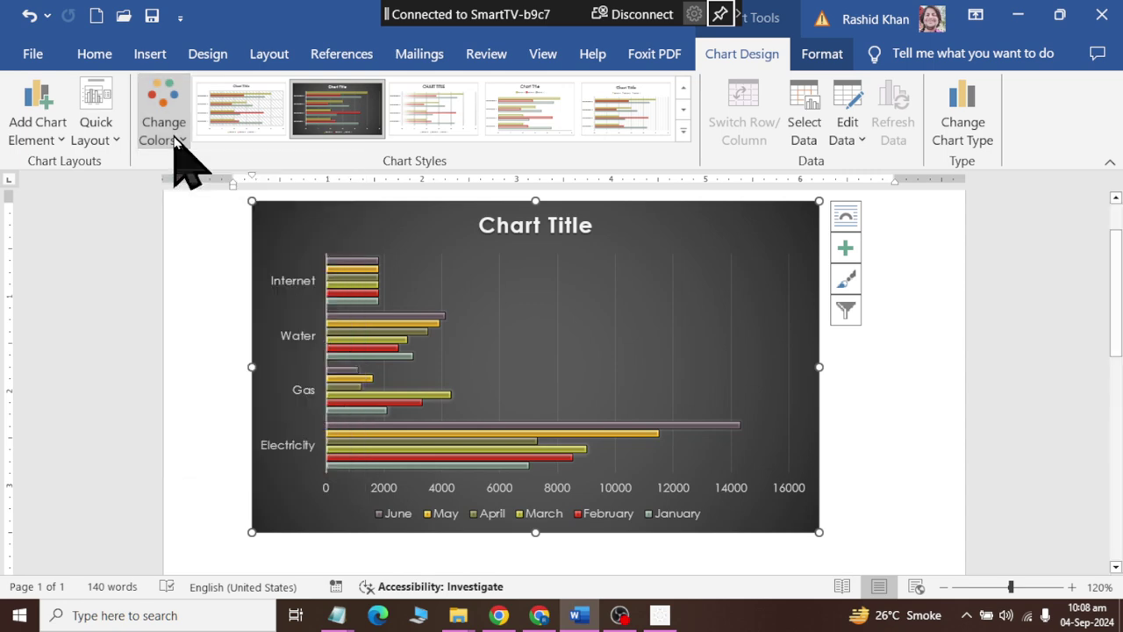
left_click(110, 145)
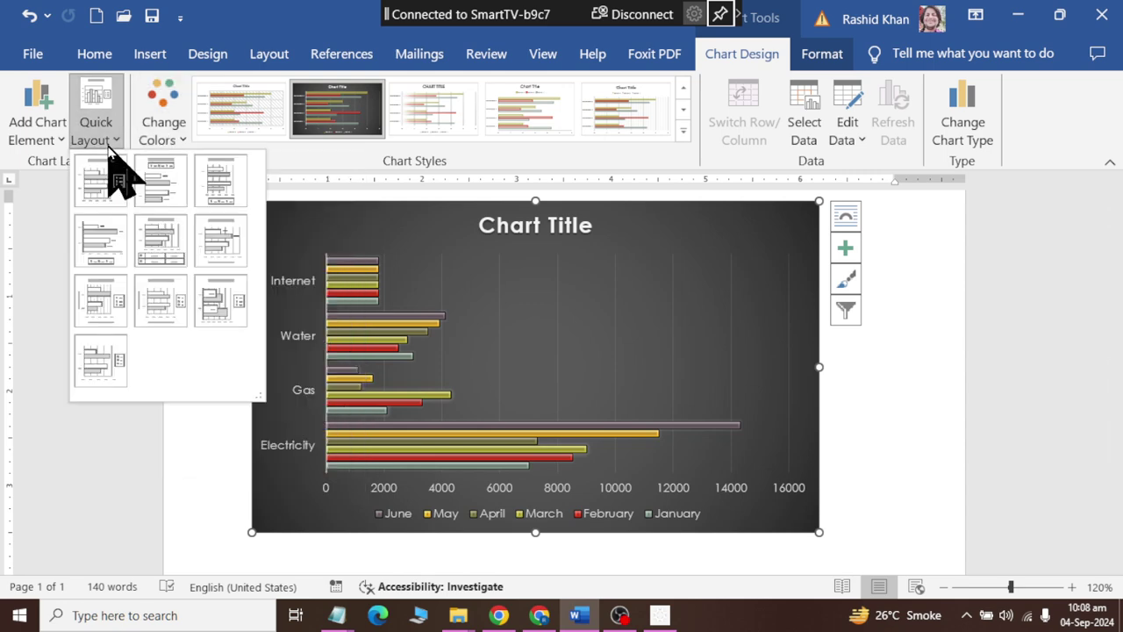
left_click(148, 249)
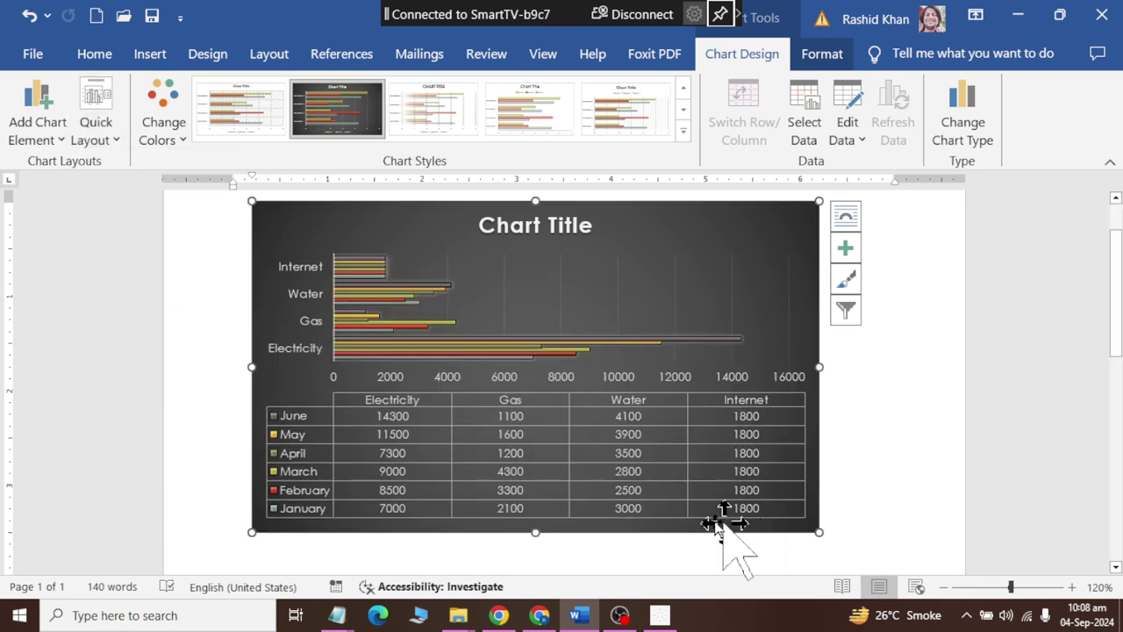
left_click(107, 138)
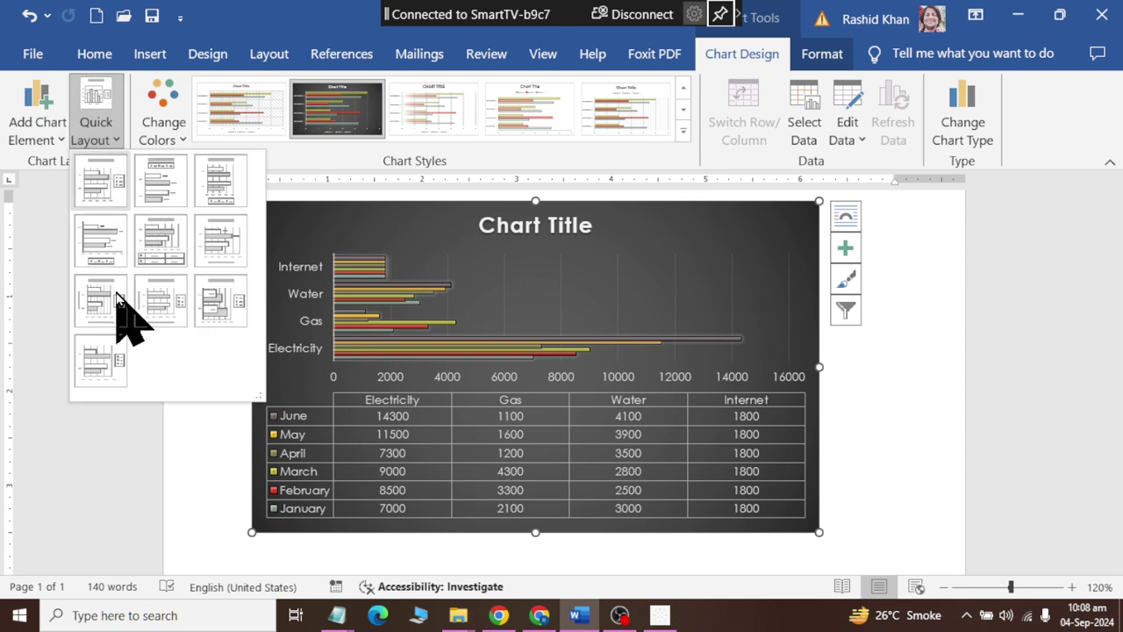
left_click(143, 307)
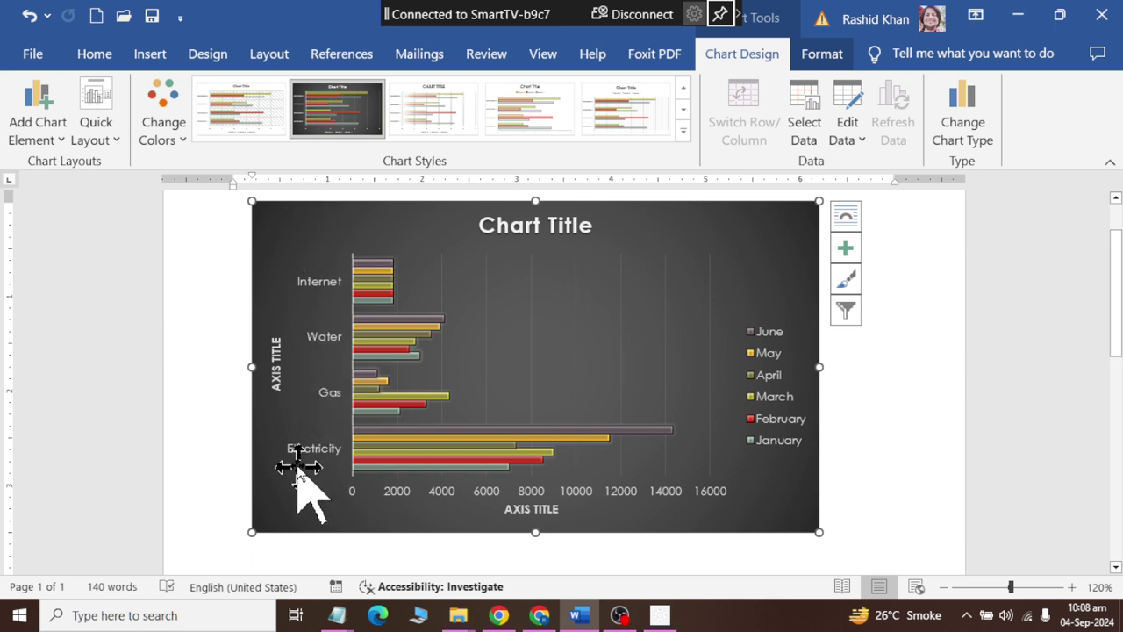
left_click(513, 219)
- Replace the Chart Title placeholder with 'Utlity Monthly Expense'
triple_click(513, 219)
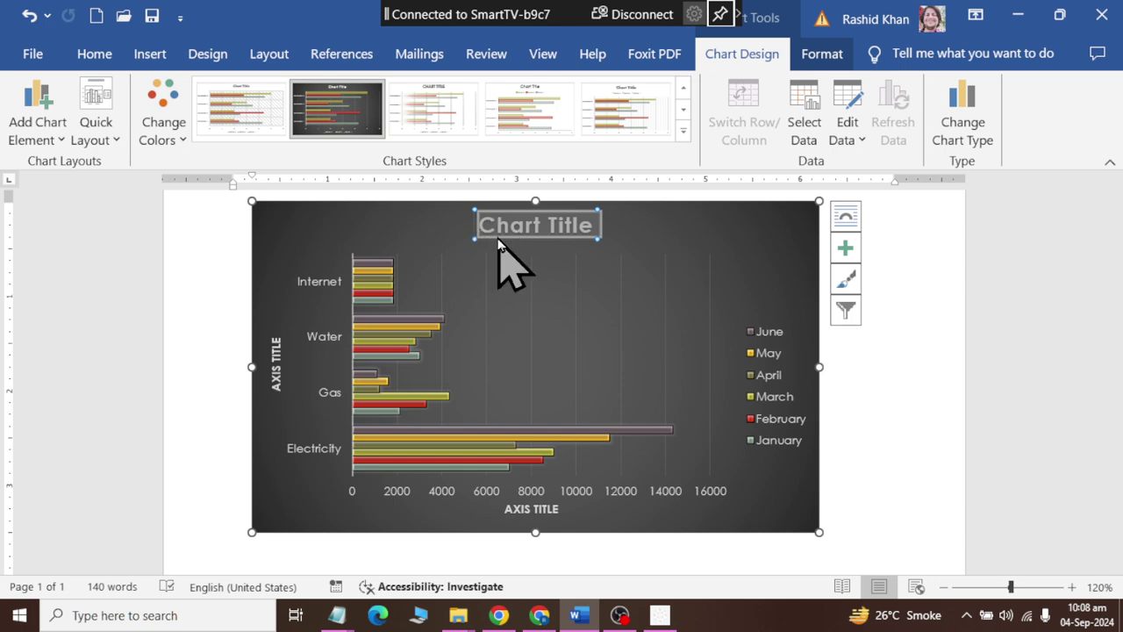
type("Utlit")
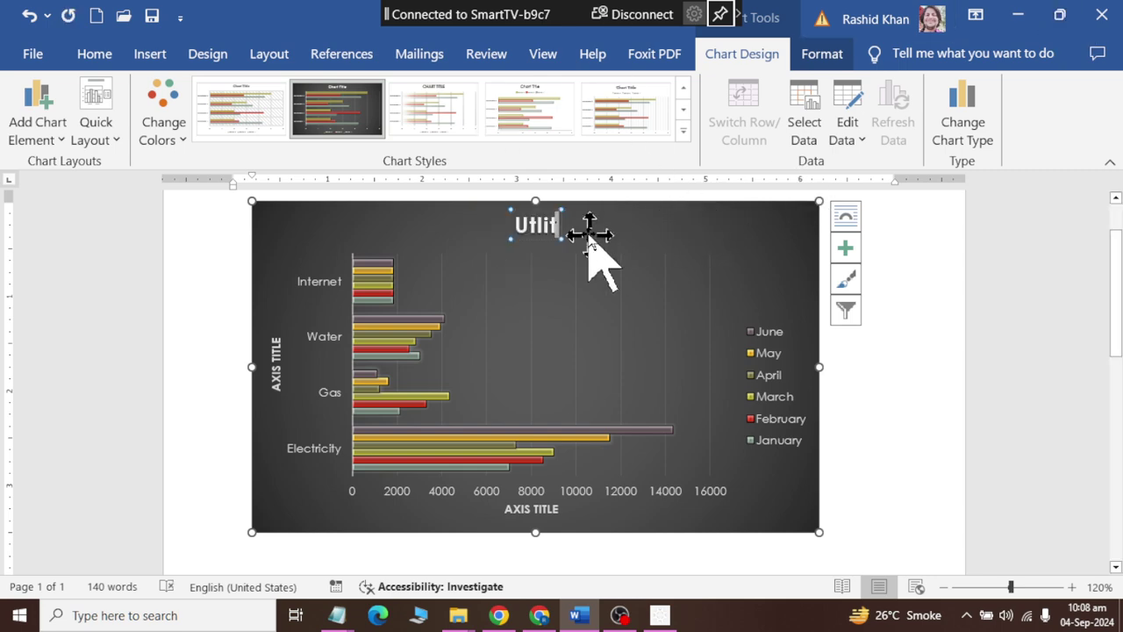
type("y ")
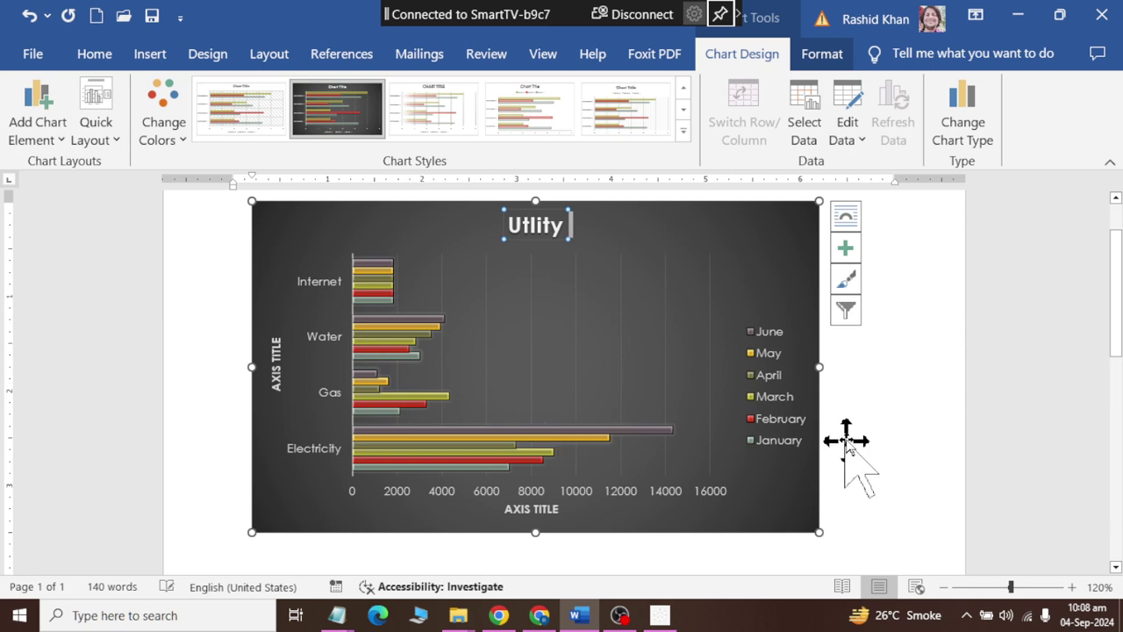
type("Monthly Expense")
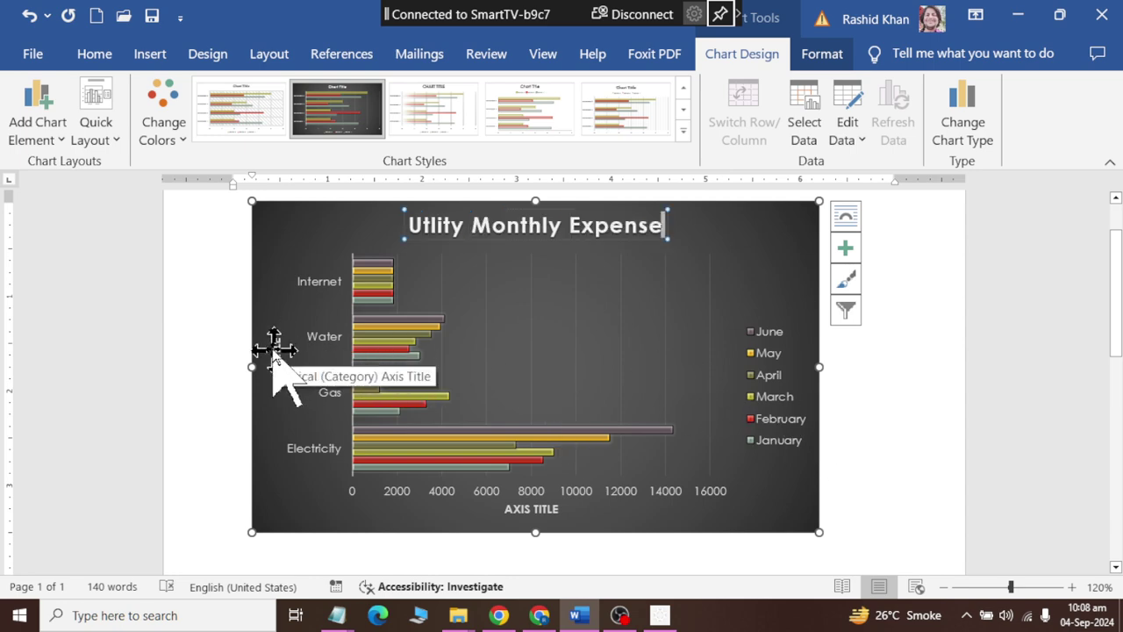
left_click(314, 215)
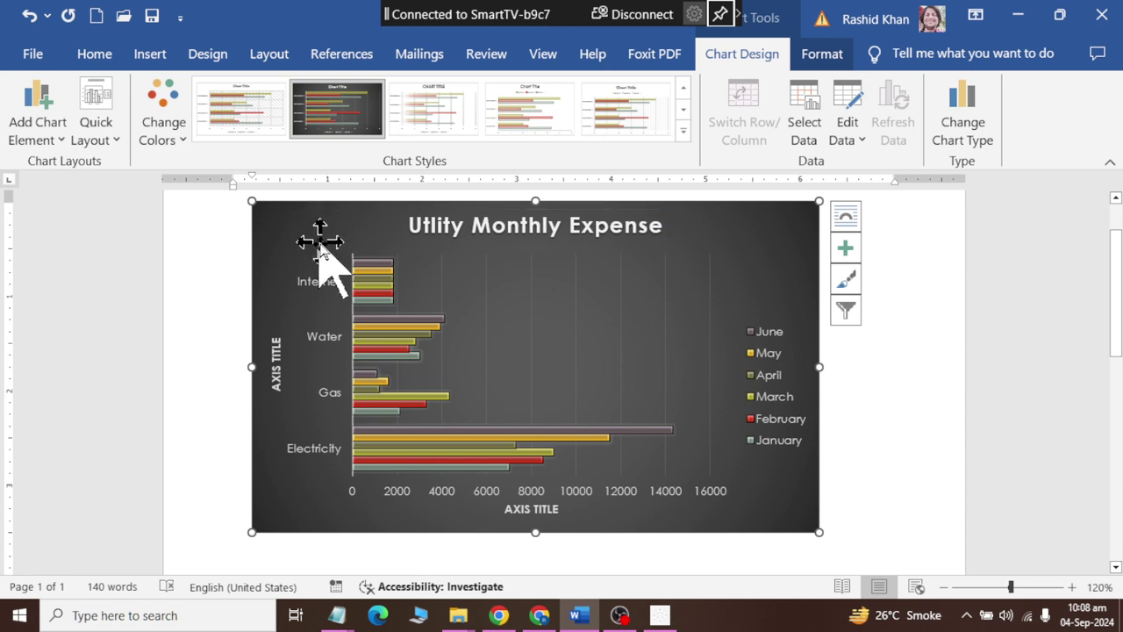
- Change the chart type to the 3-D Clustered Bar subtype under Bar
scroll(614, 394, "down", 1)
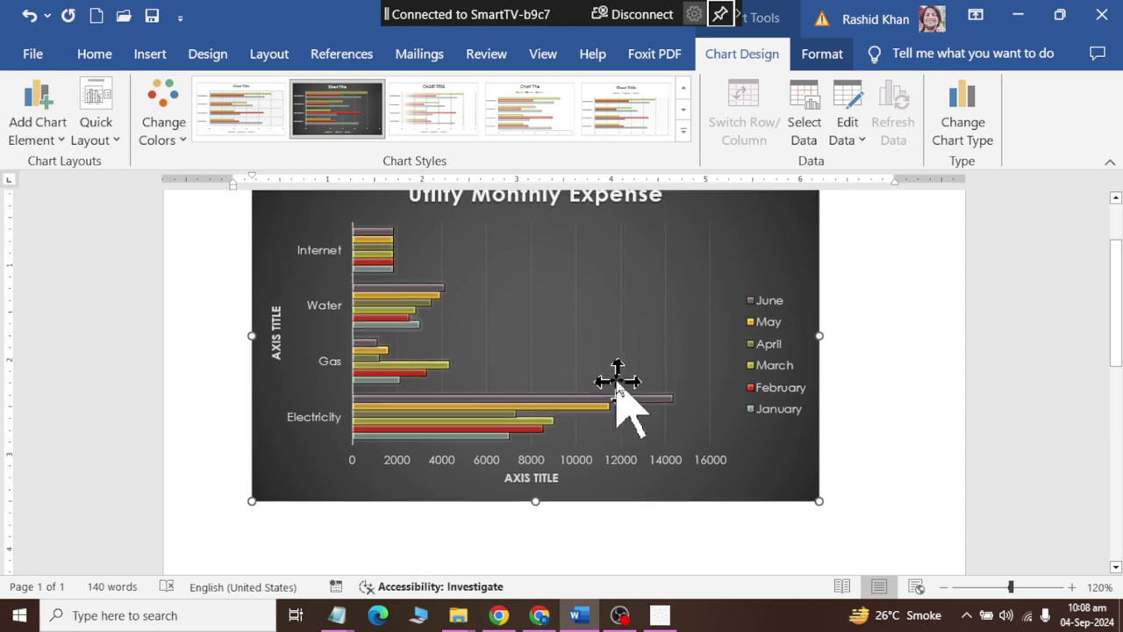
scroll(617, 386, "up", 1)
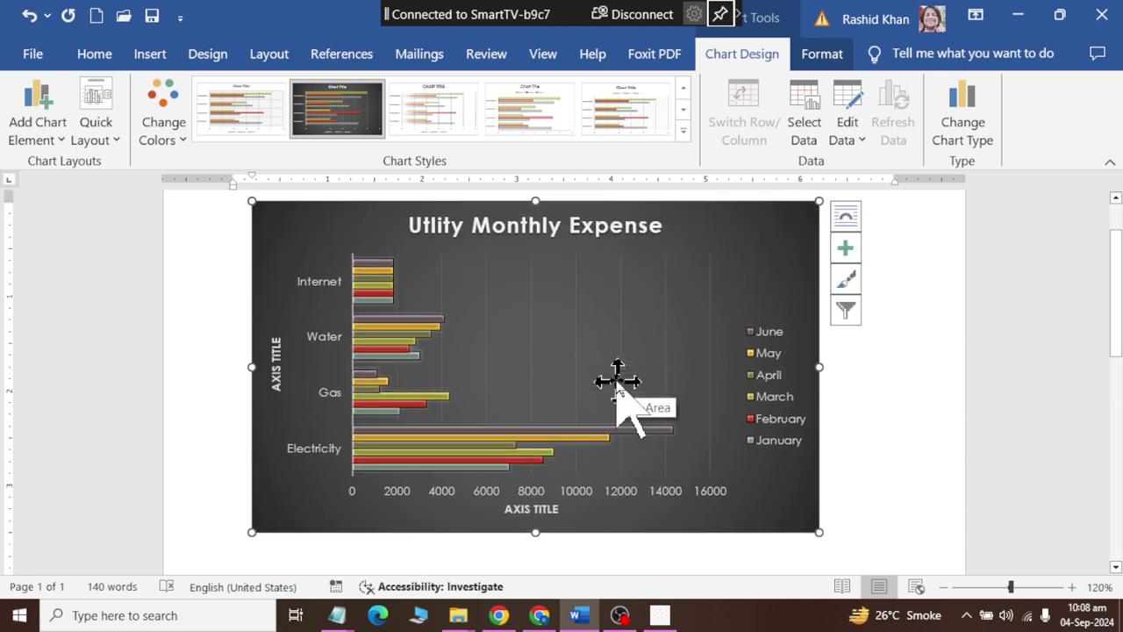
left_click(961, 132)
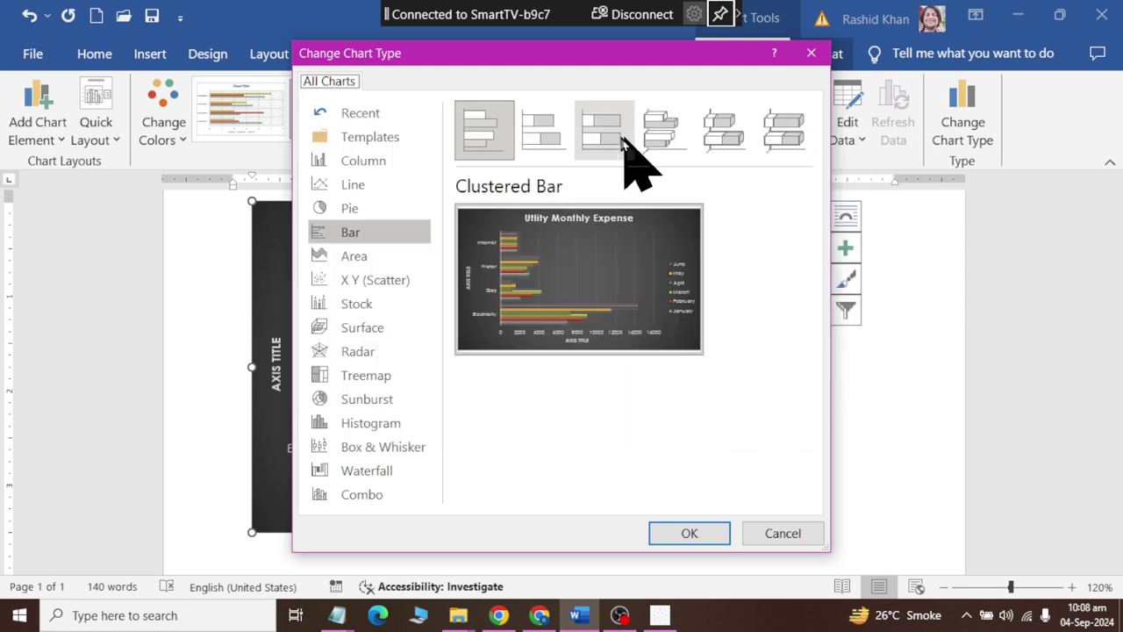
left_click(675, 145)
left_click(690, 533)
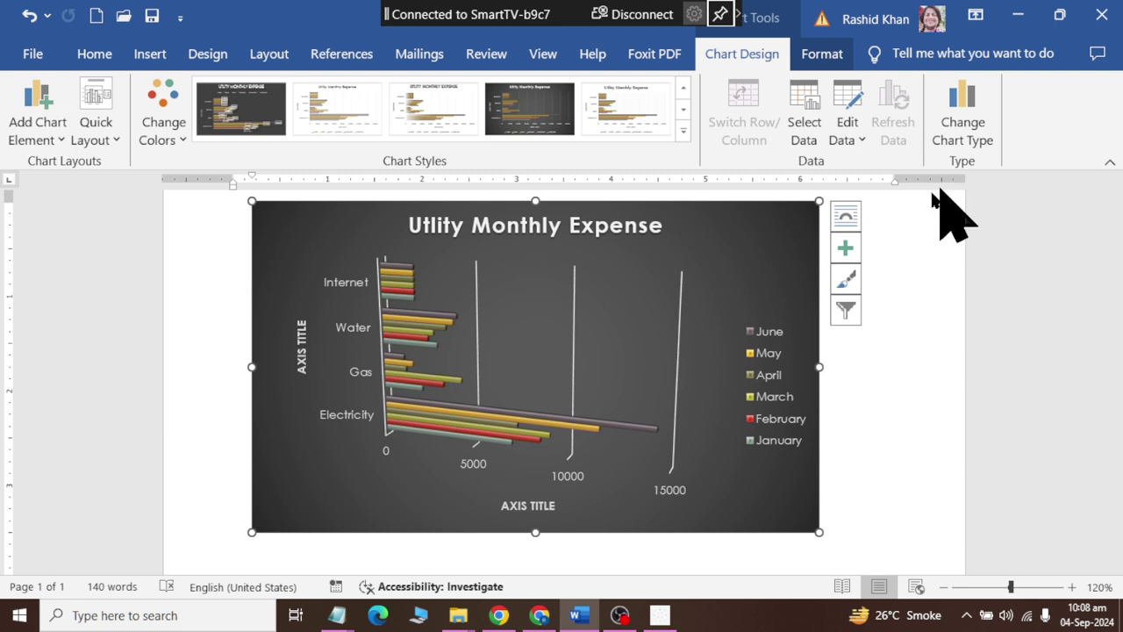
left_click(38, 140)
- Hide both the Primary Horizontal and Primary Vertical axes
left_click(39, 141)
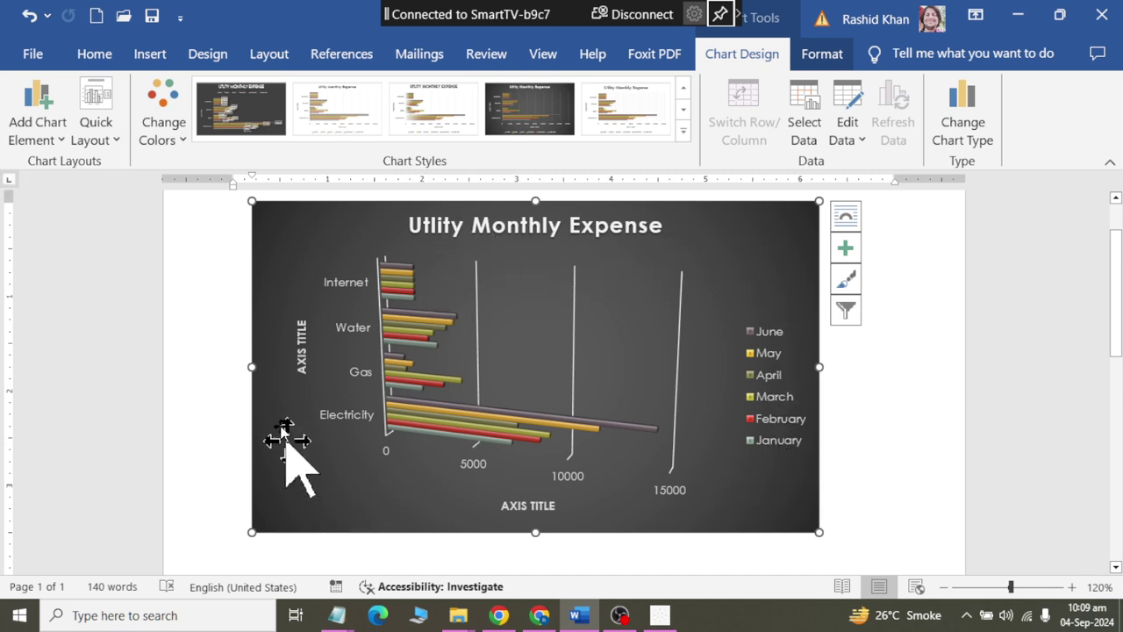
left_click(33, 134)
mouse_move(53, 165)
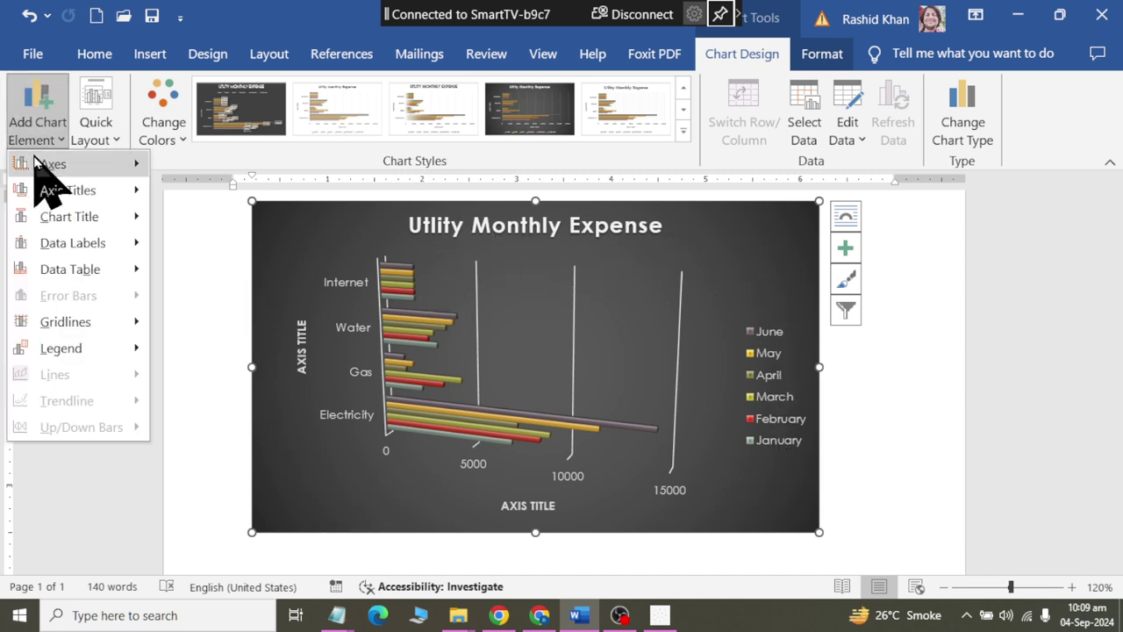
left_click(174, 182)
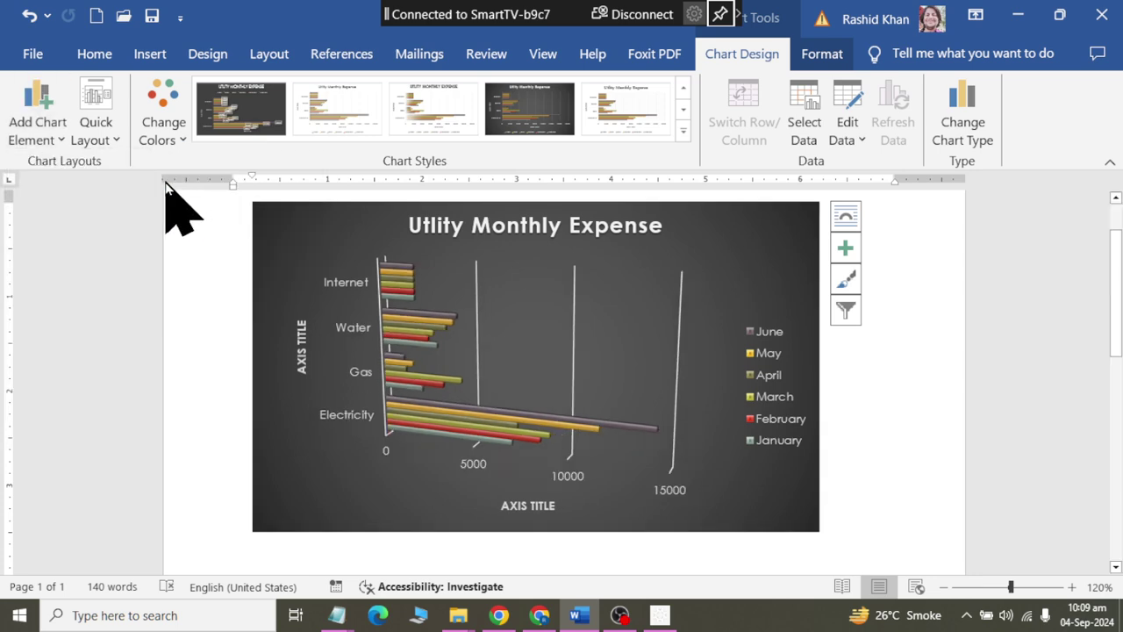
left_click(35, 140)
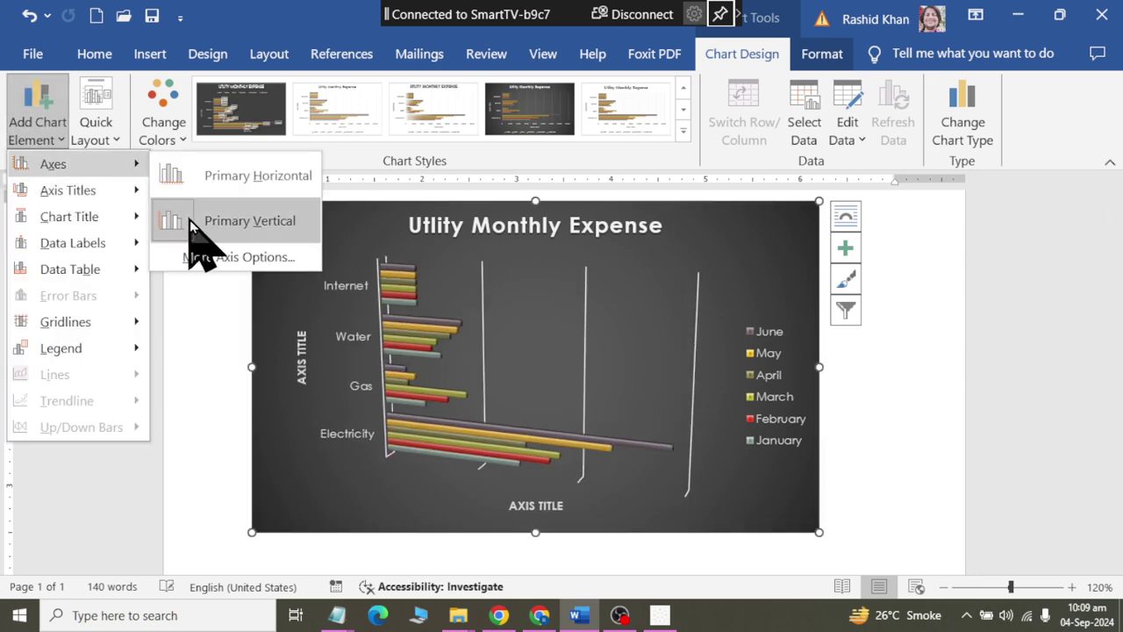
left_click(189, 220)
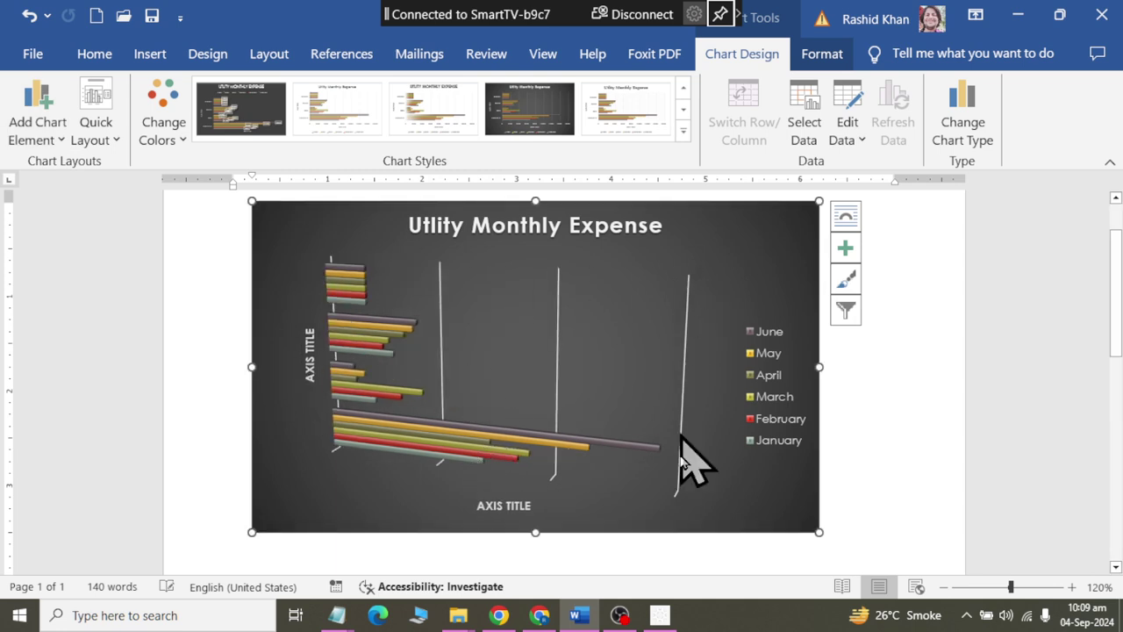
- Change the chart type back to flat Clustered Bar
left_click(963, 122)
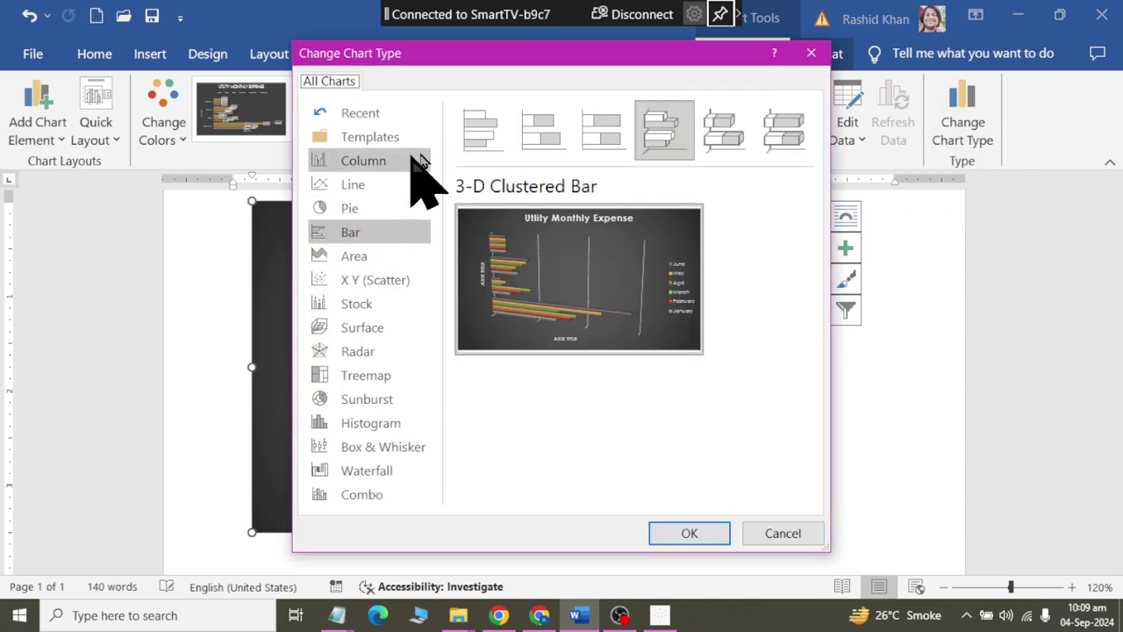
left_click(481, 129)
left_click(689, 533)
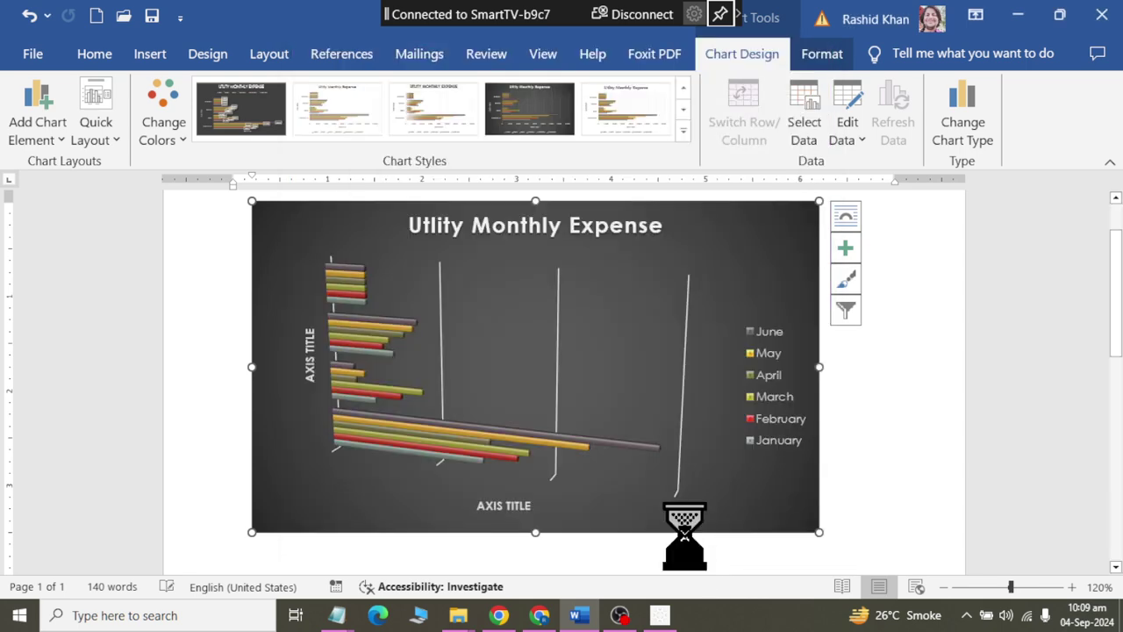
- Apply the plain white chart style, the first Chart Styles thumbnail
left_click(683, 132)
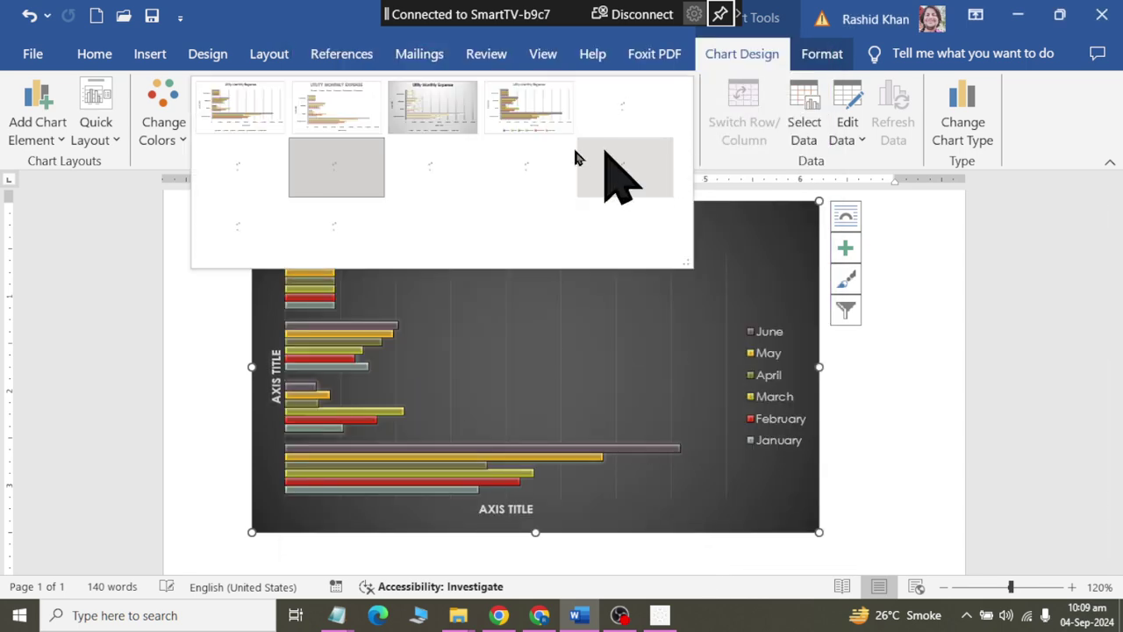
left_click(228, 116)
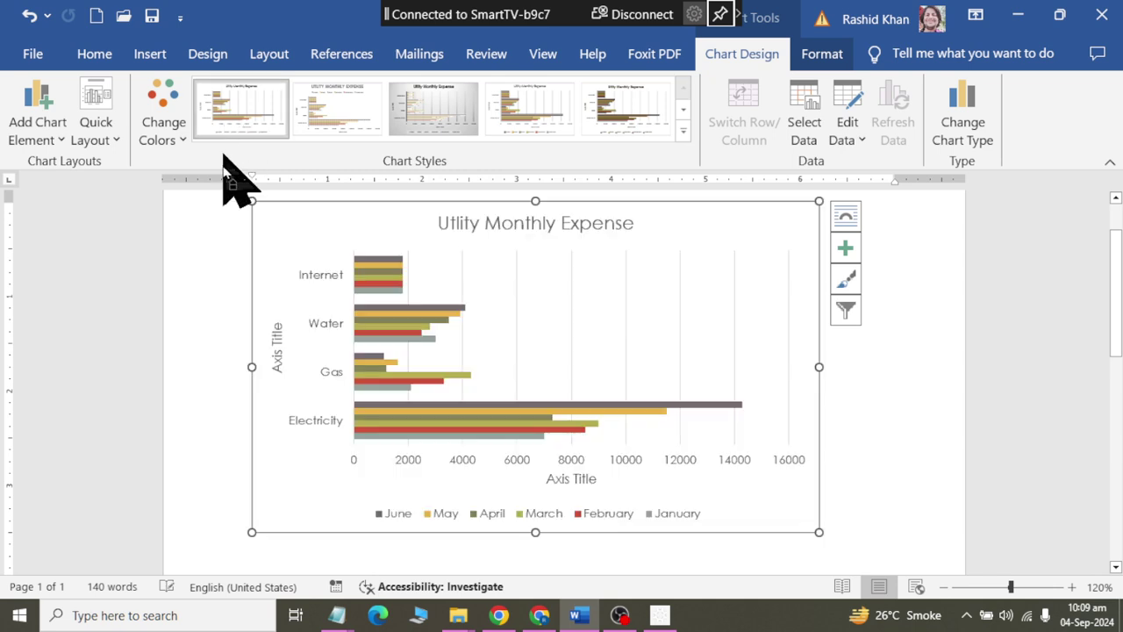
scroll(702, 235, "up", 2, "ctrl")
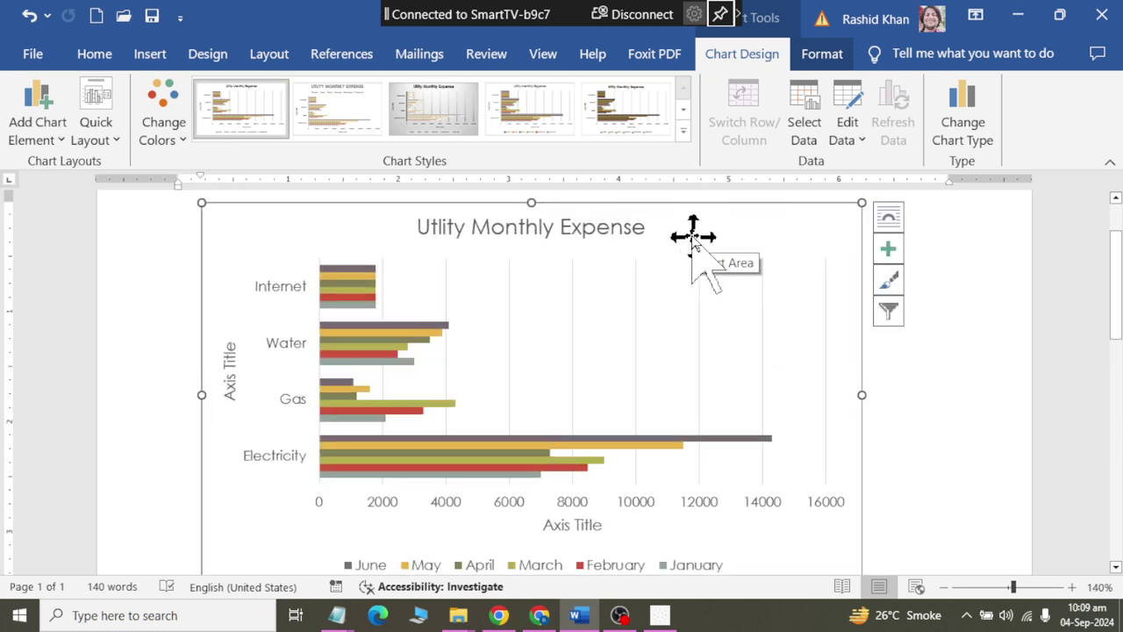
- Toggle both primary axes off and back on, restoring category names and the 0–16000 scale
left_click(40, 123)
mouse_move(52, 164)
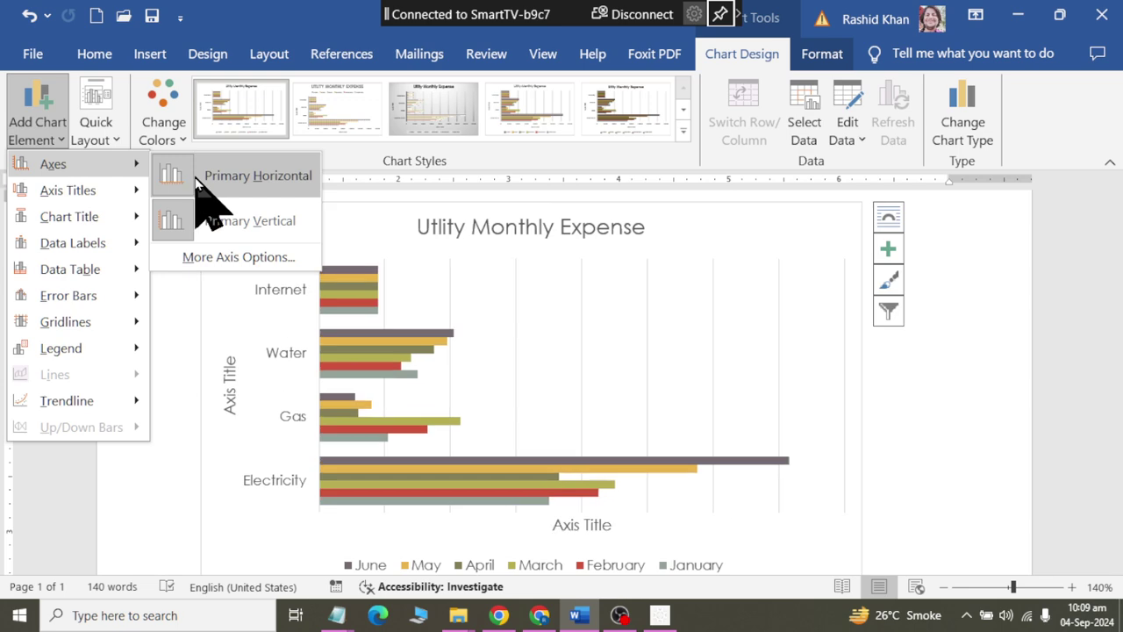
left_click(175, 175)
left_click(49, 132)
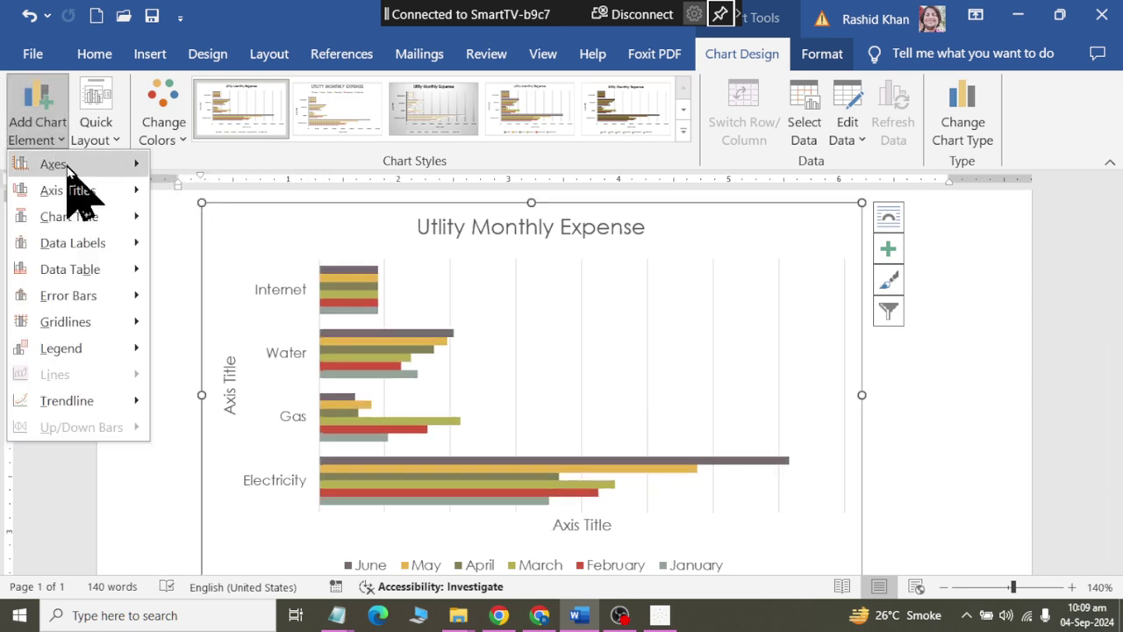
left_click(200, 222)
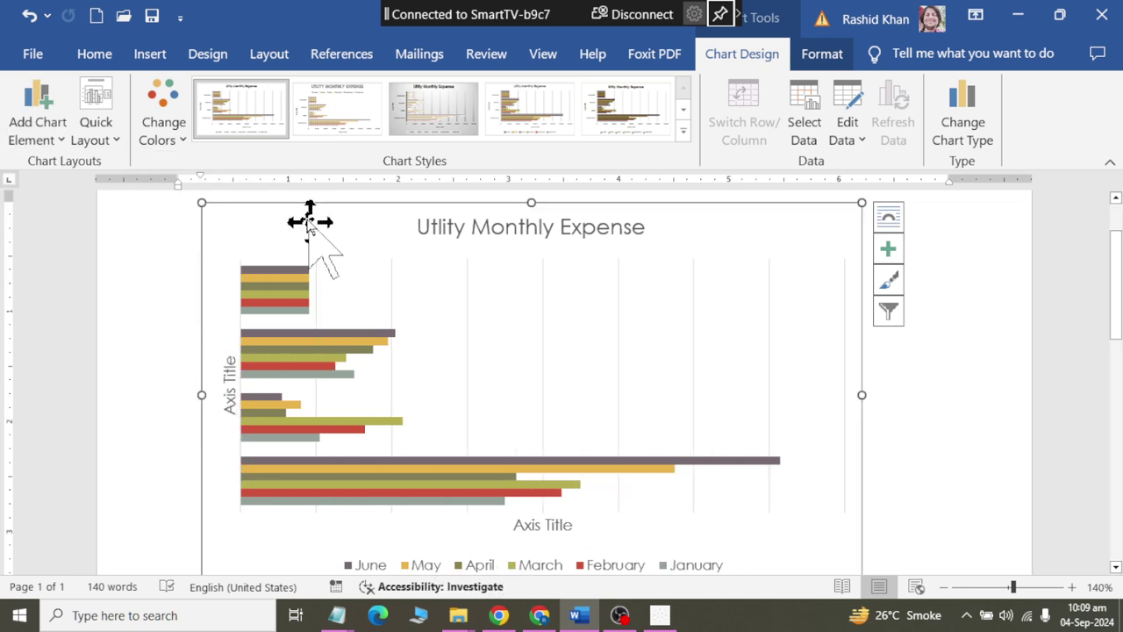
left_click(61, 136)
left_click(176, 180)
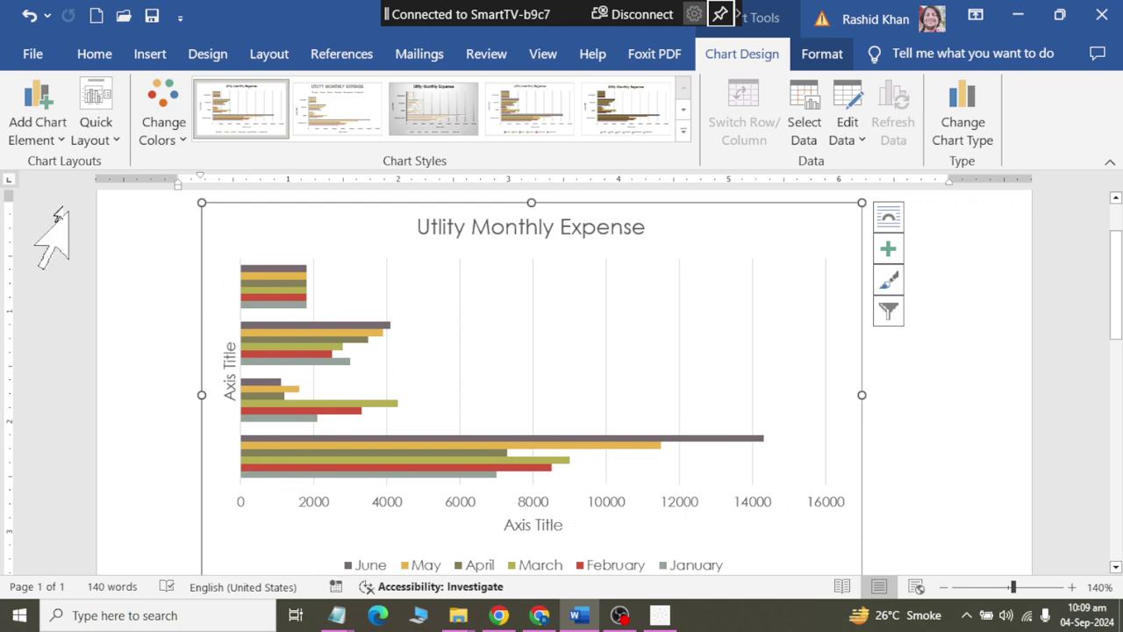
left_click(35, 132)
mouse_move(53, 164)
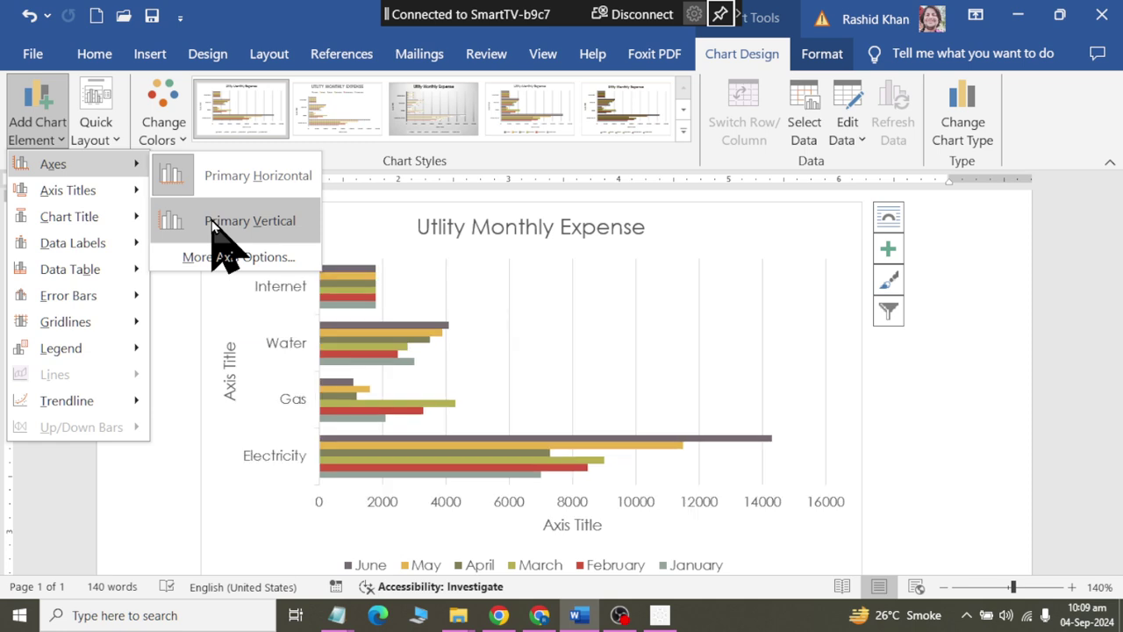
left_click(213, 223)
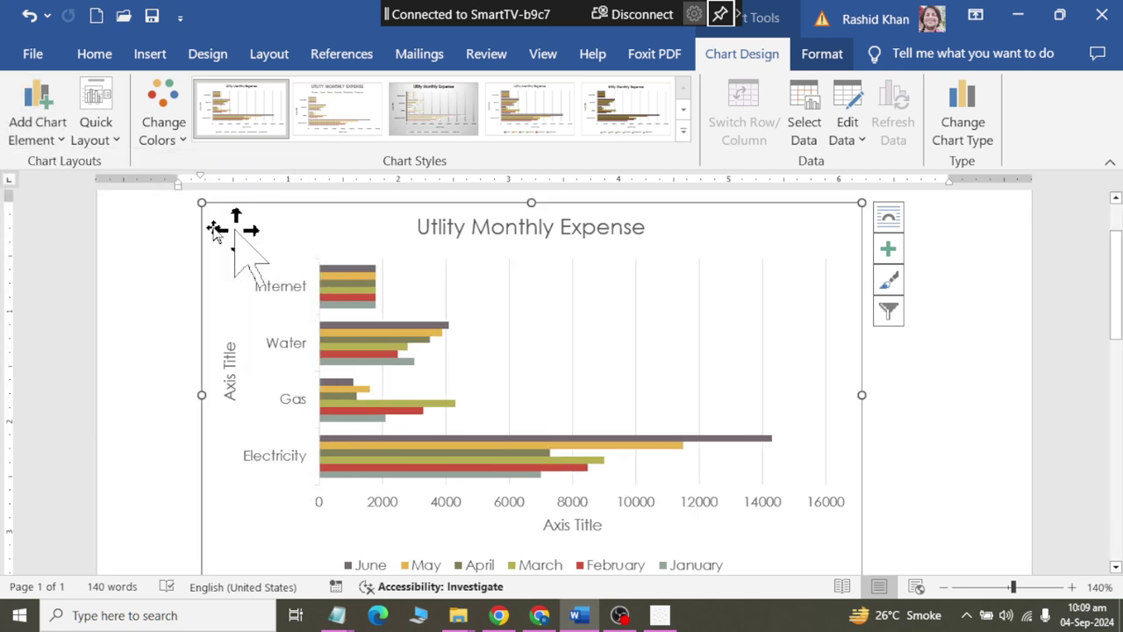
- Set the chart title to None
left_click(35, 127)
mouse_move(69, 216)
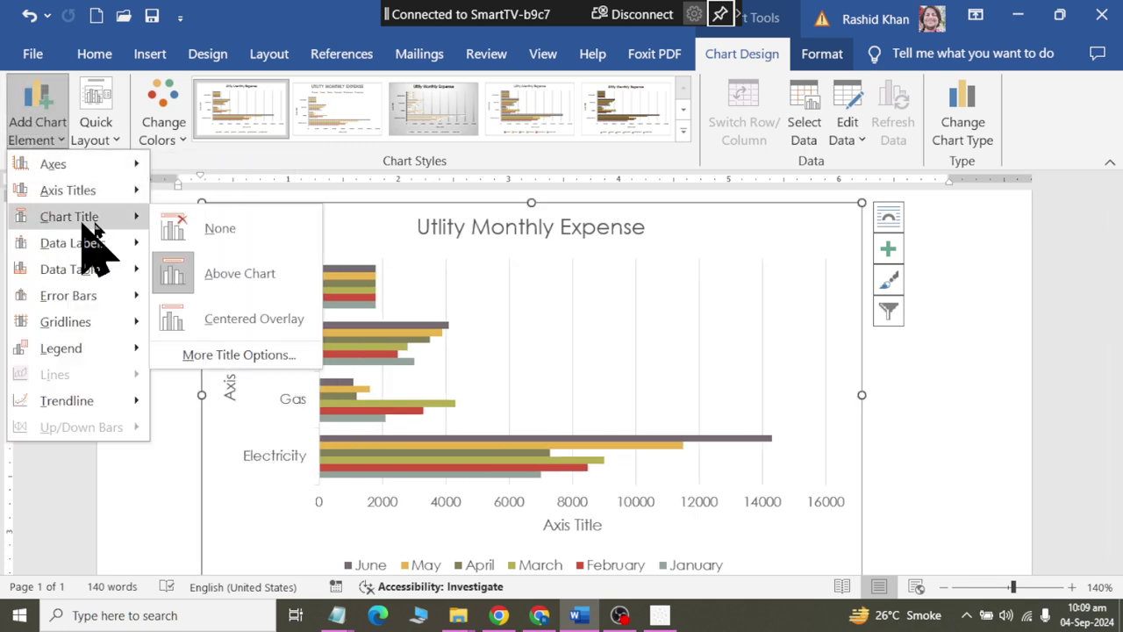
left_click(202, 230)
left_click(35, 131)
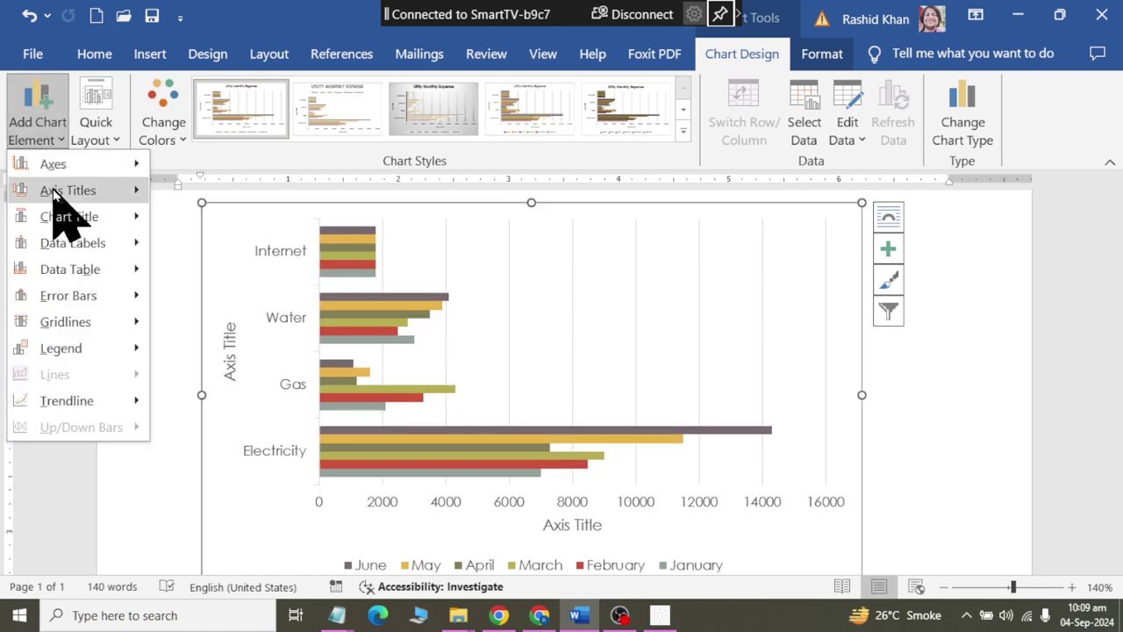
- Put a Chart Title back above the chart and add centered value labels to the bars
left_click(197, 272)
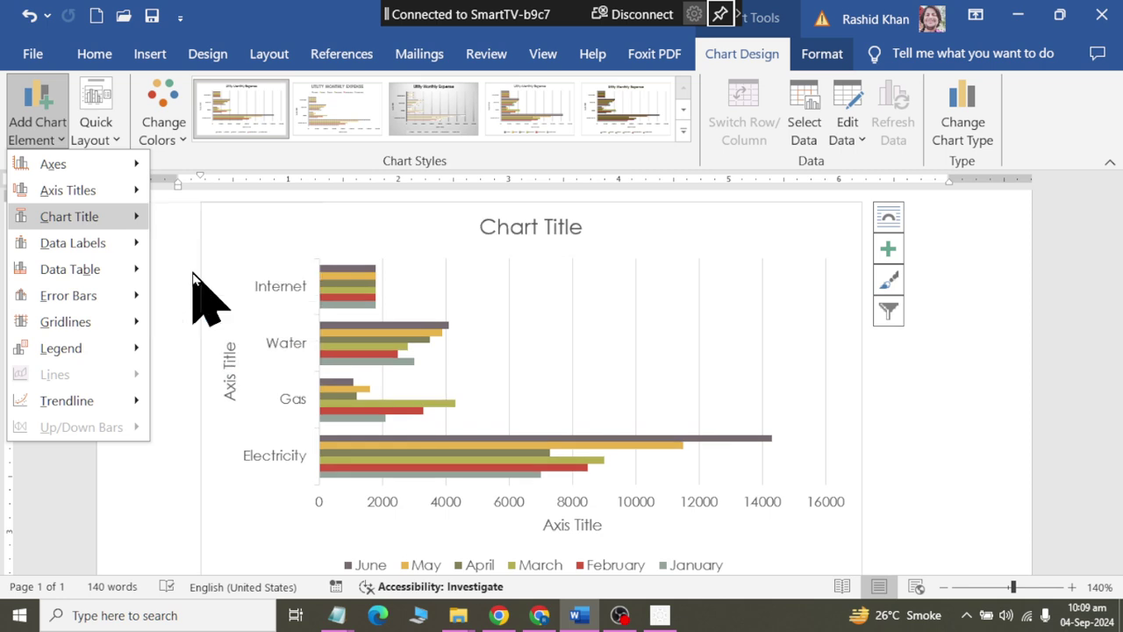
left_click(45, 133)
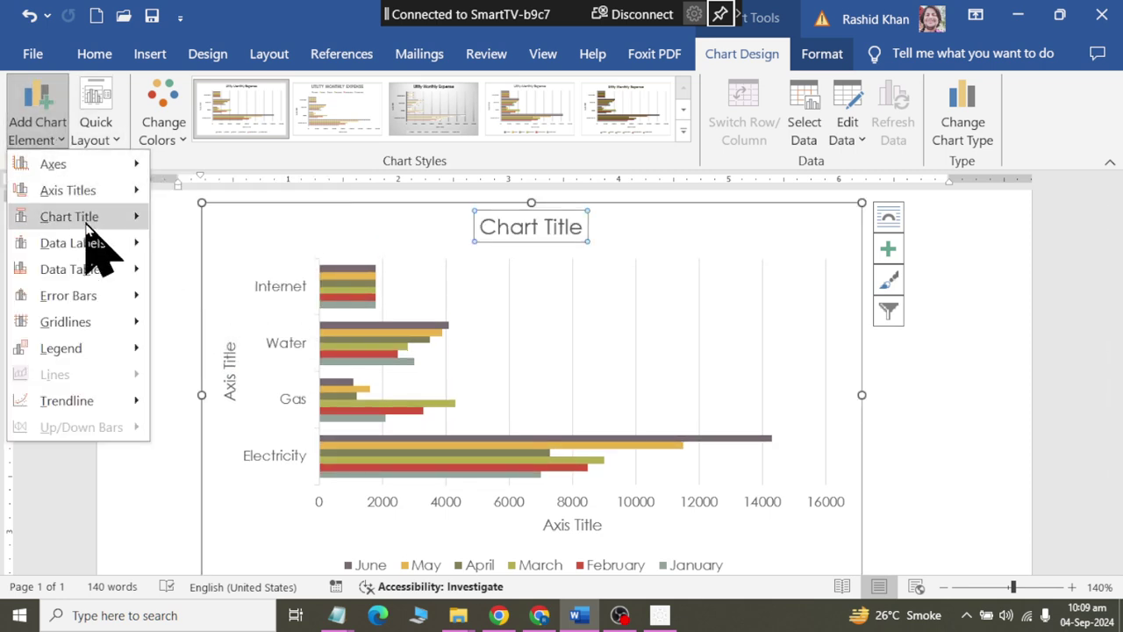
mouse_move(69, 217)
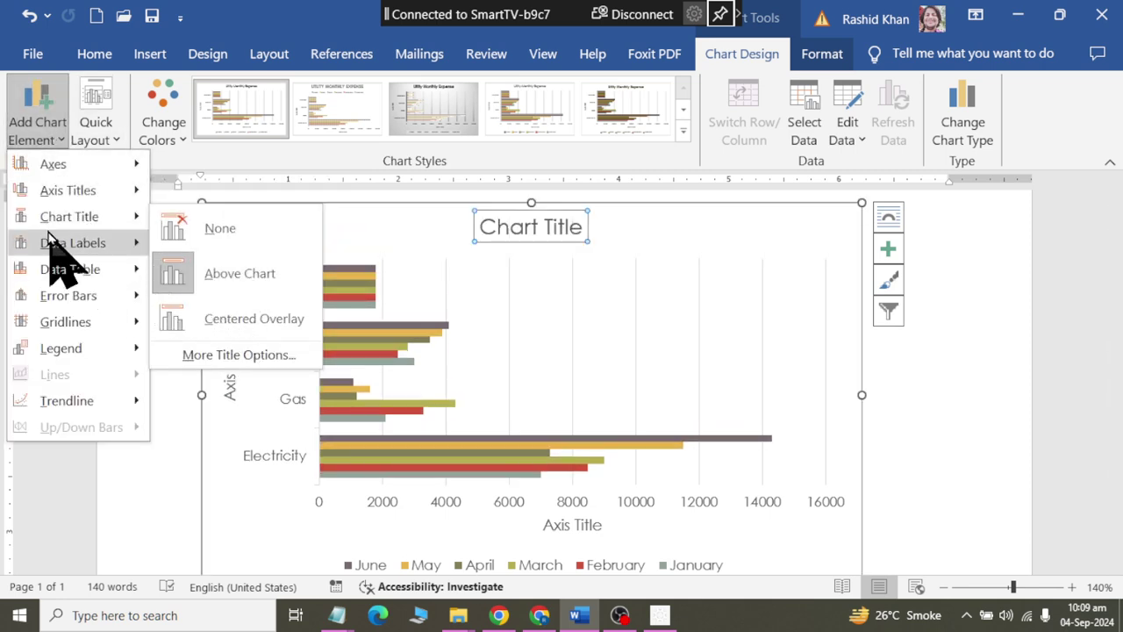
mouse_move(73, 243)
left_click(184, 264)
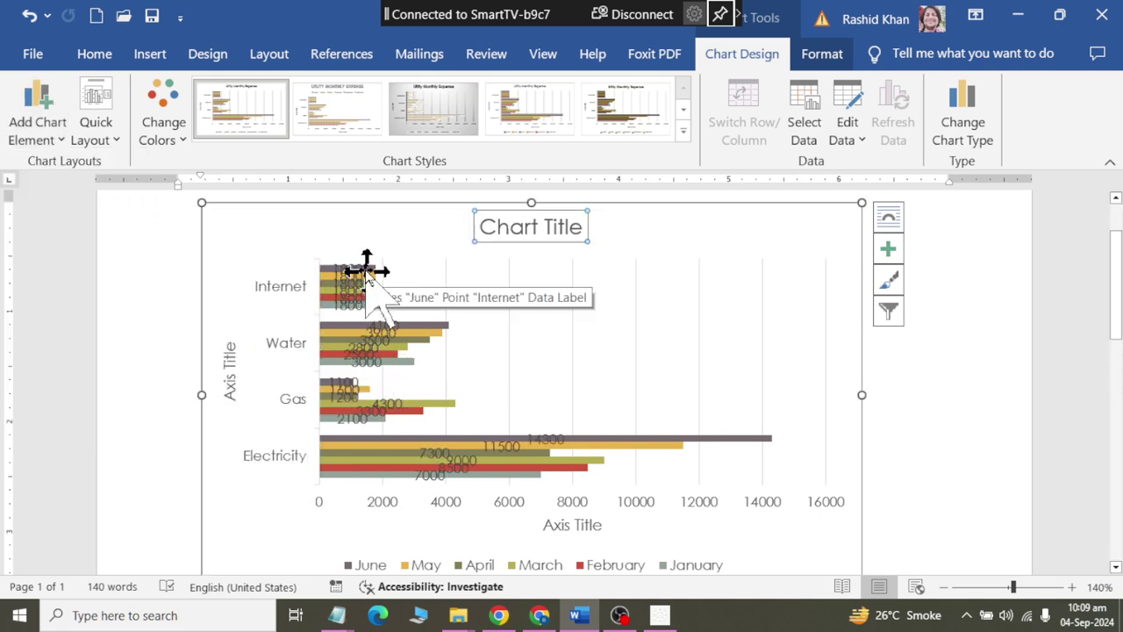
- Move the value labels from Inside End to Outside End, just past each bar
scroll(369, 276, "up", 6)
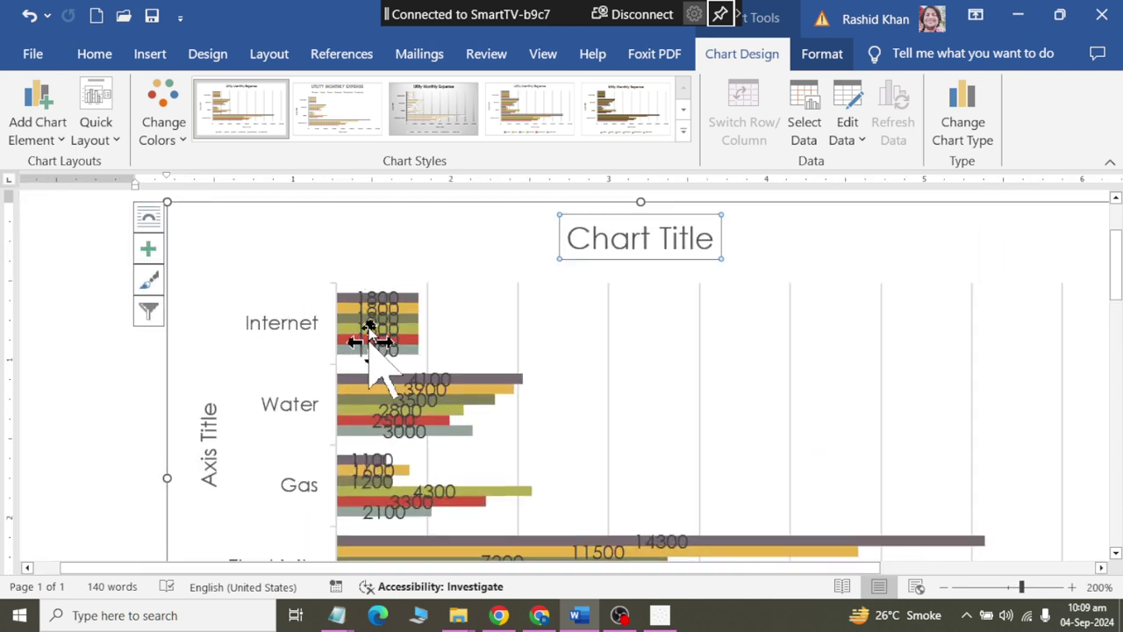
left_click(40, 132)
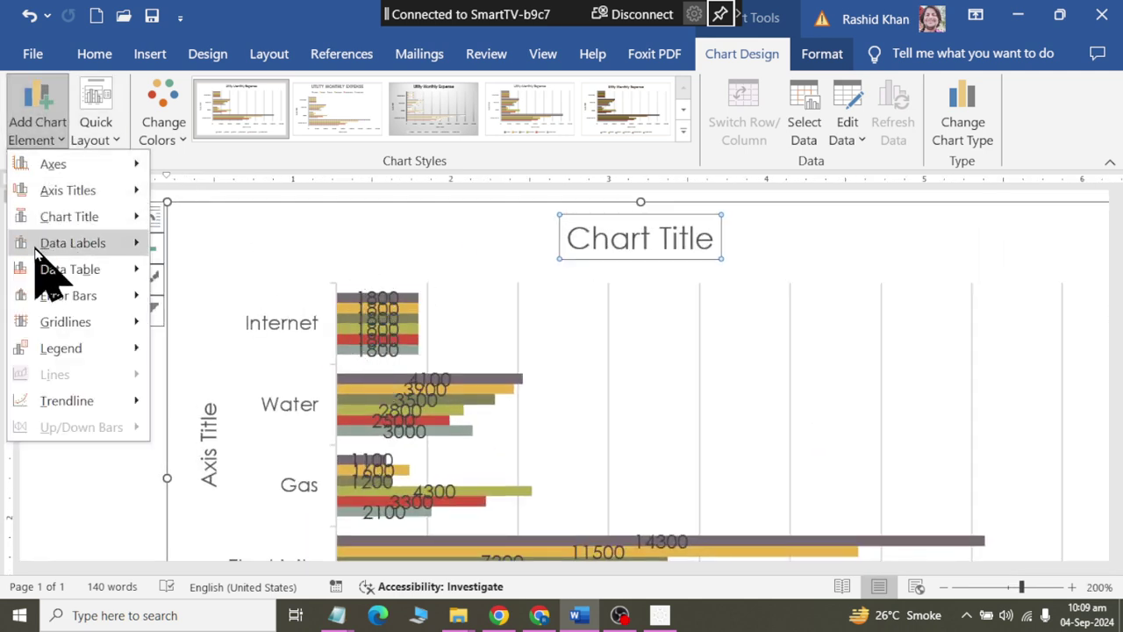
left_click(180, 344)
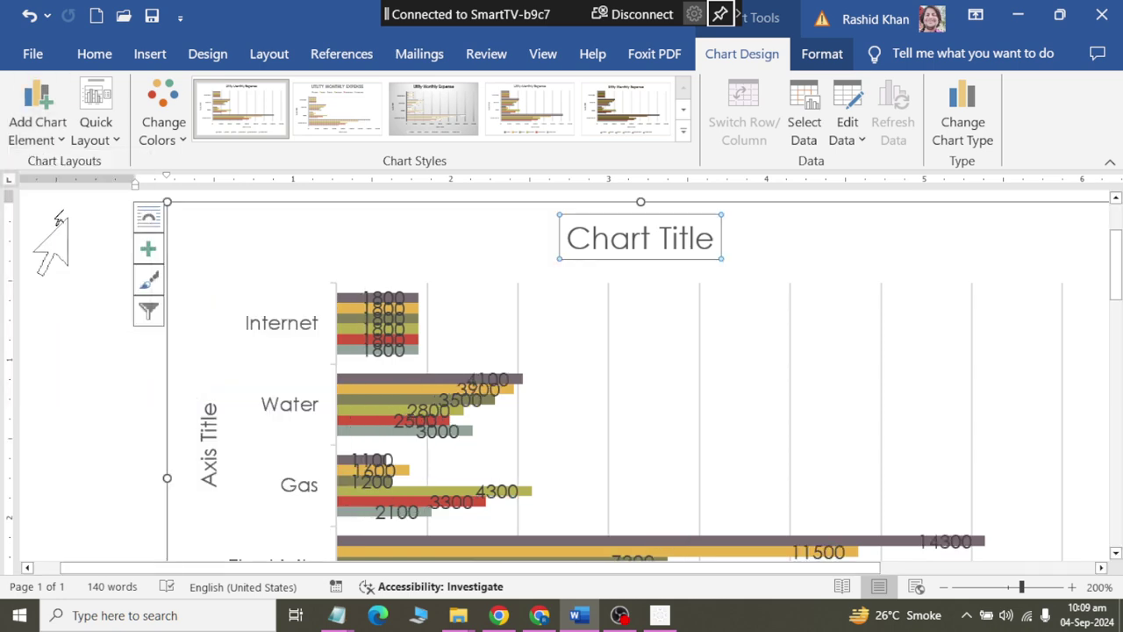
left_click(37, 130)
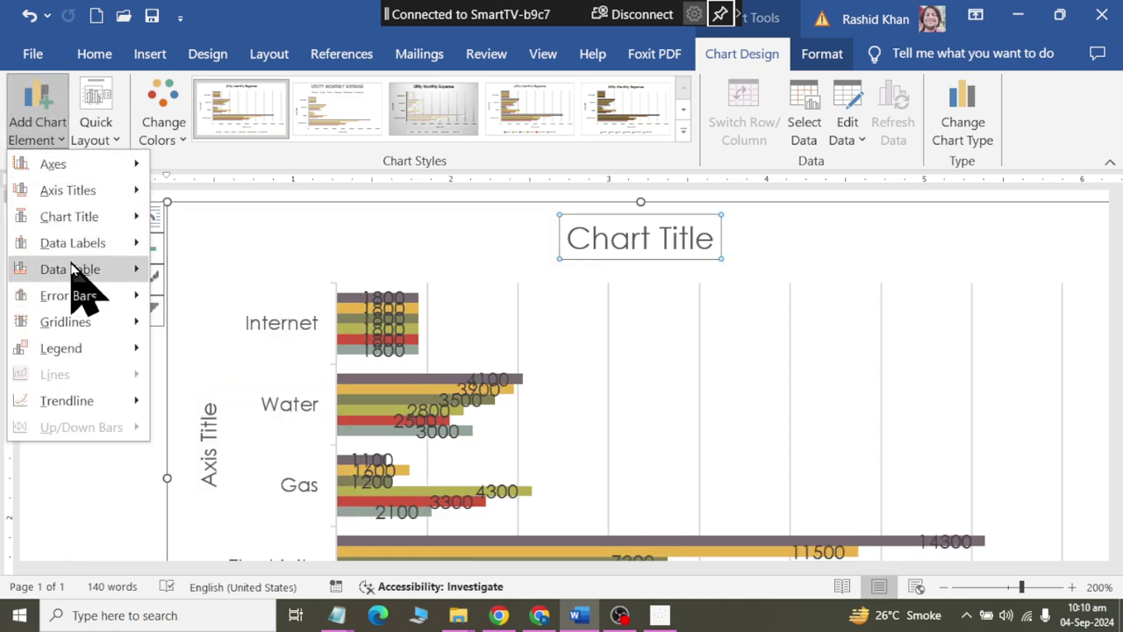
mouse_move(72, 243)
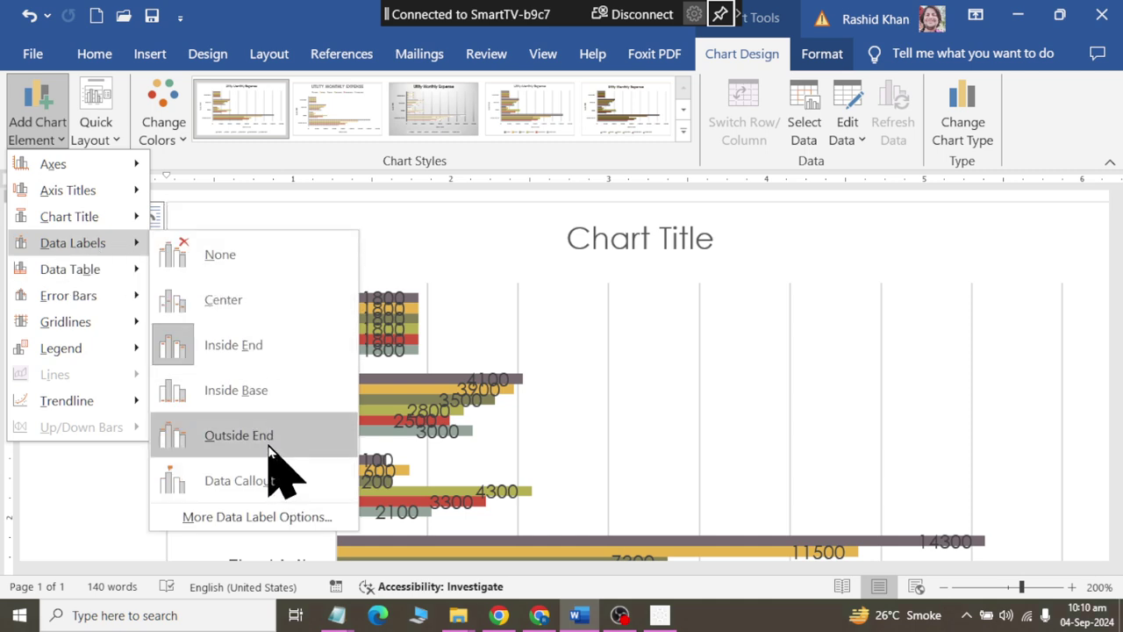
left_click(238, 435)
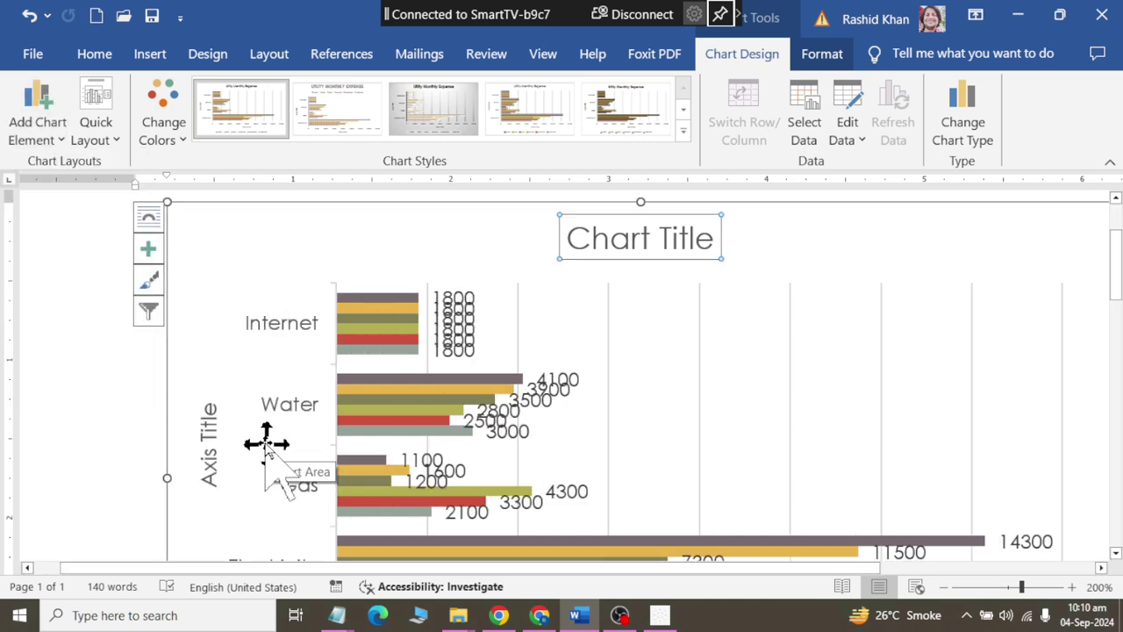
left_click(38, 128)
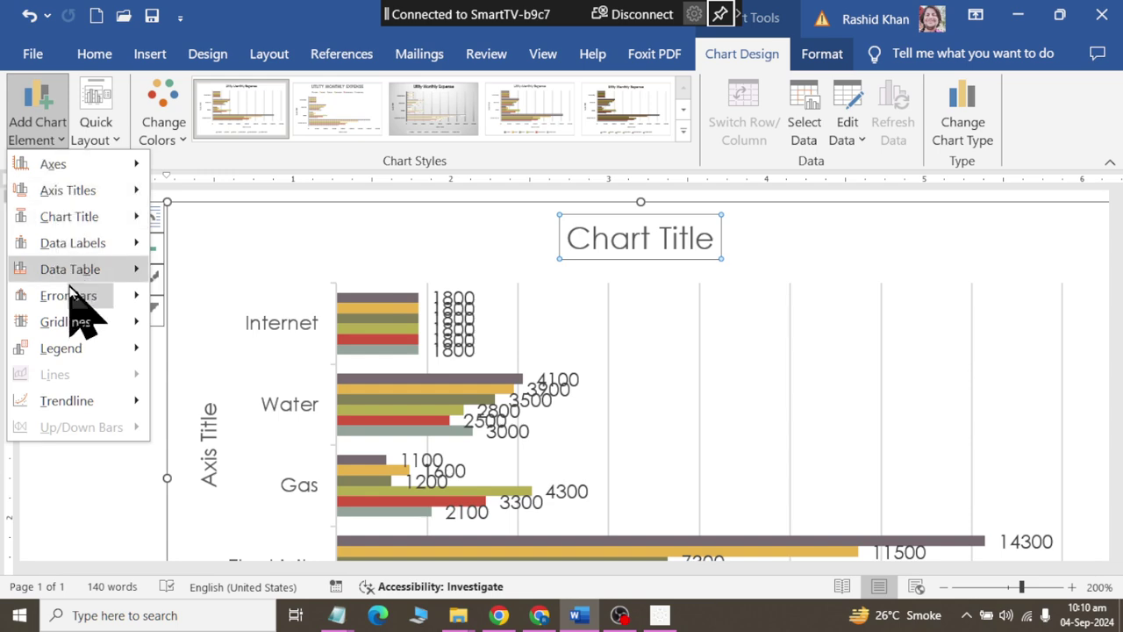
- Remove the data labels and add a data table with legend keys below the chart
mouse_move(73, 243)
left_click(154, 255)
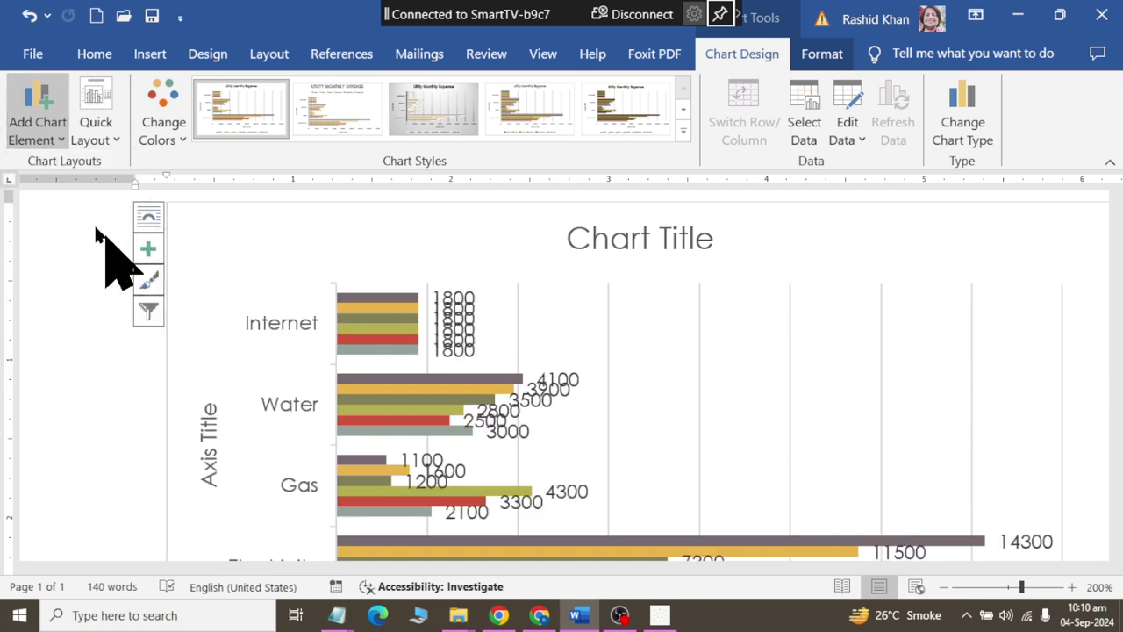
left_click(35, 123)
scroll(438, 388, "down", 3)
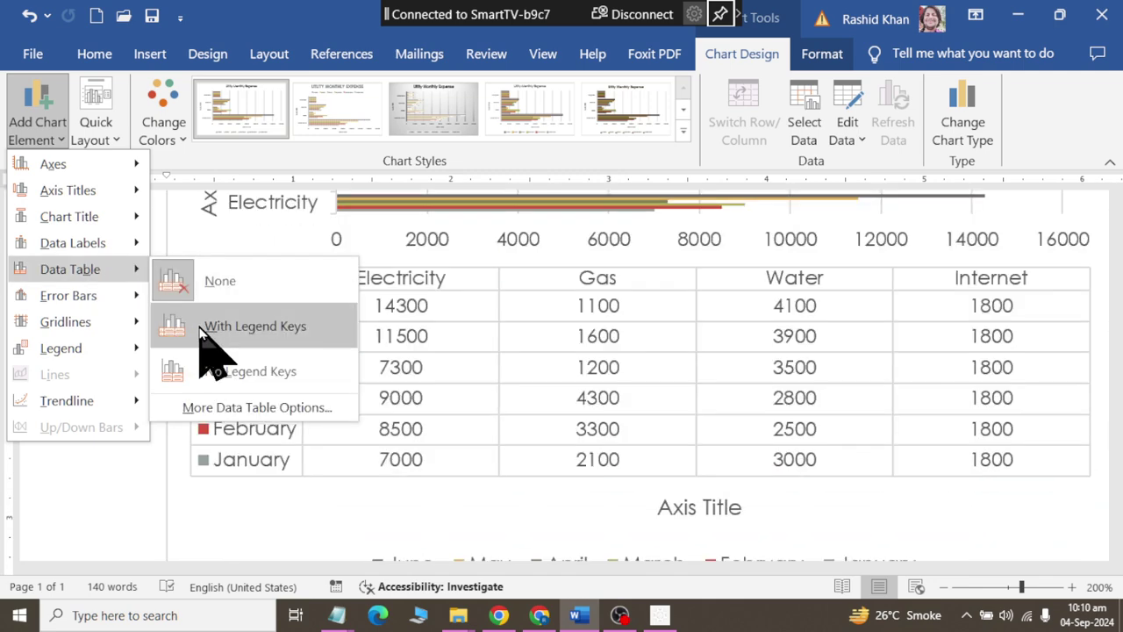
left_click(206, 326)
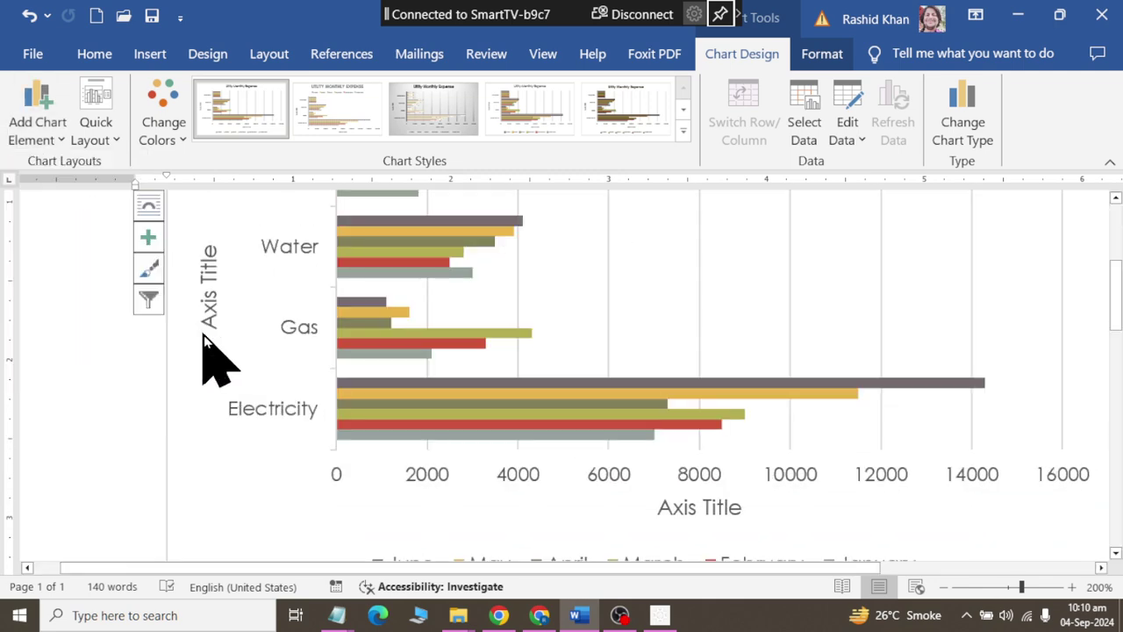
scroll(347, 346, "down", 1)
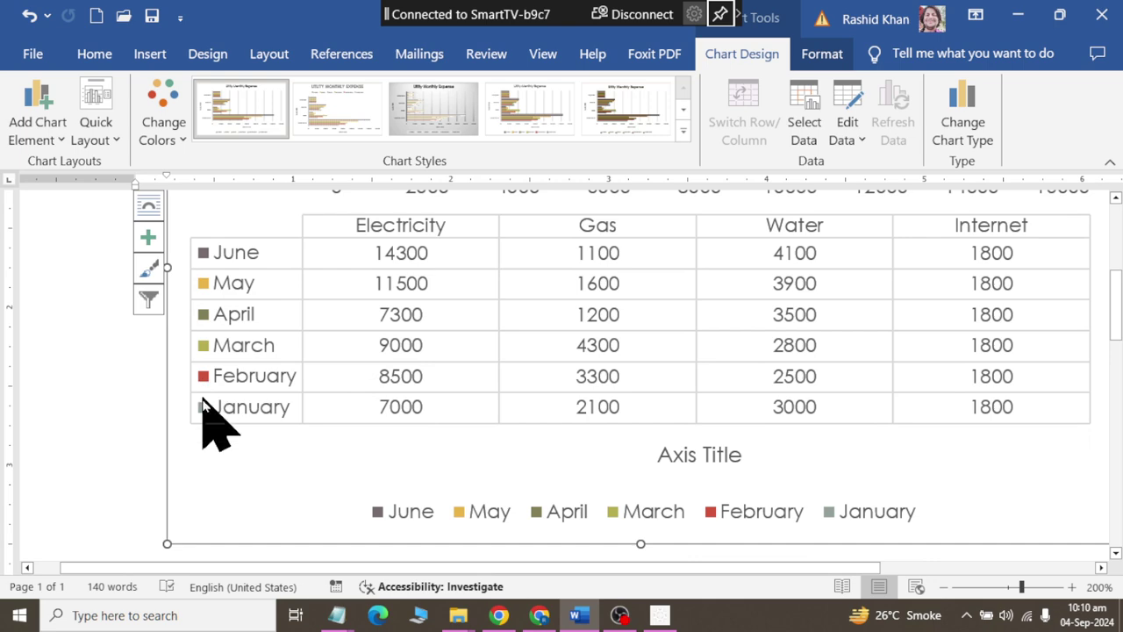
- Drop the legend keys from the data table, then remove the data table entirely
left_click(40, 138)
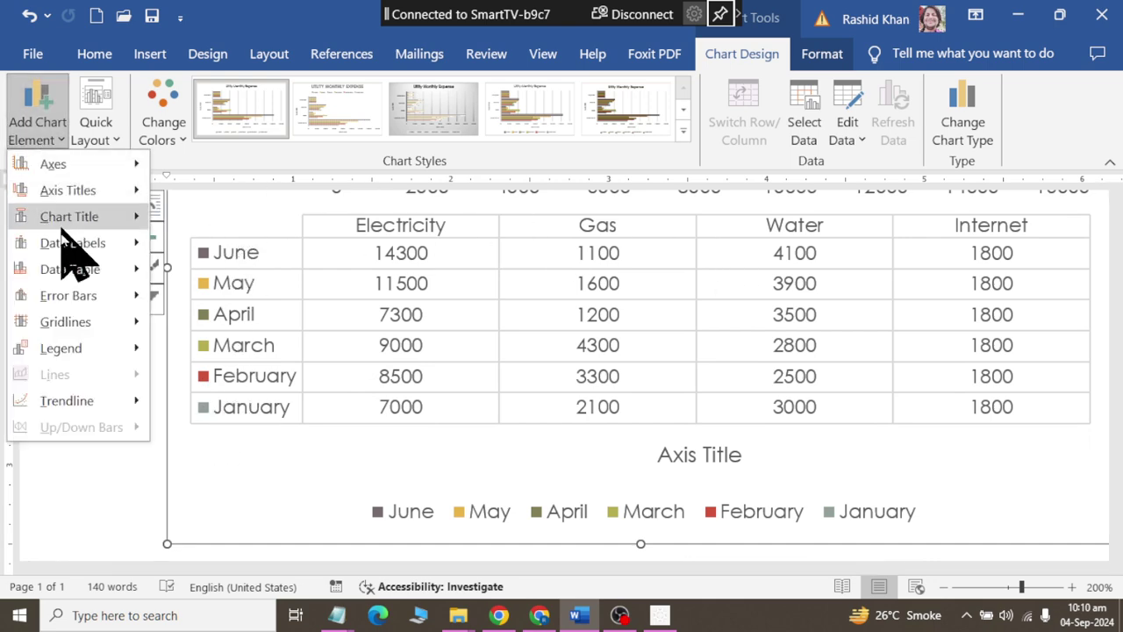
left_click(182, 373)
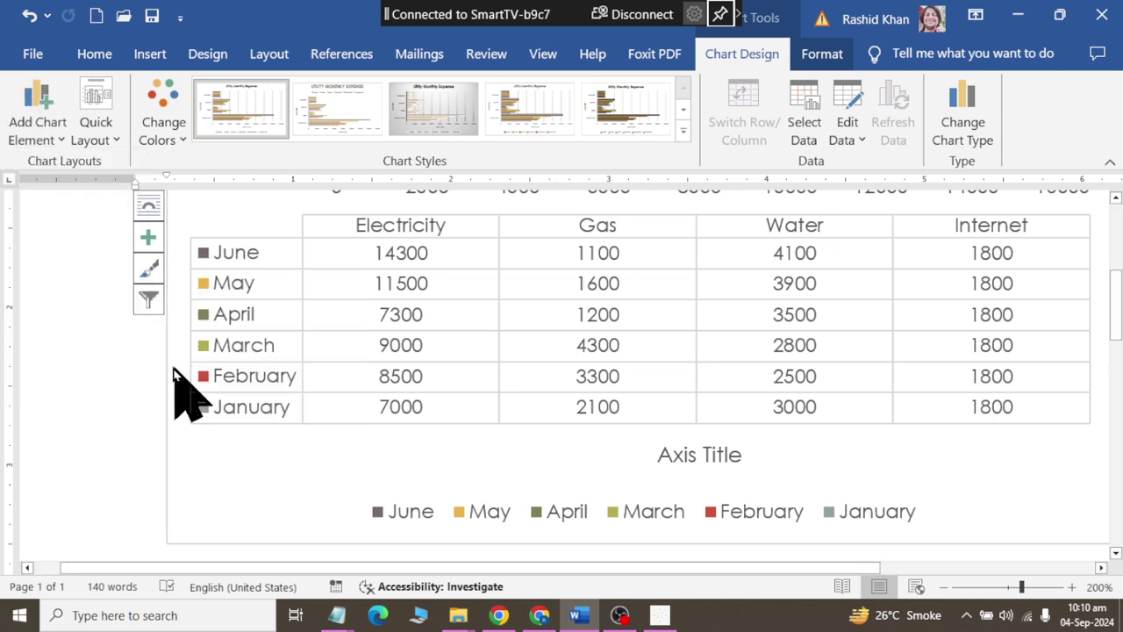
left_click(37, 132)
mouse_move(71, 269)
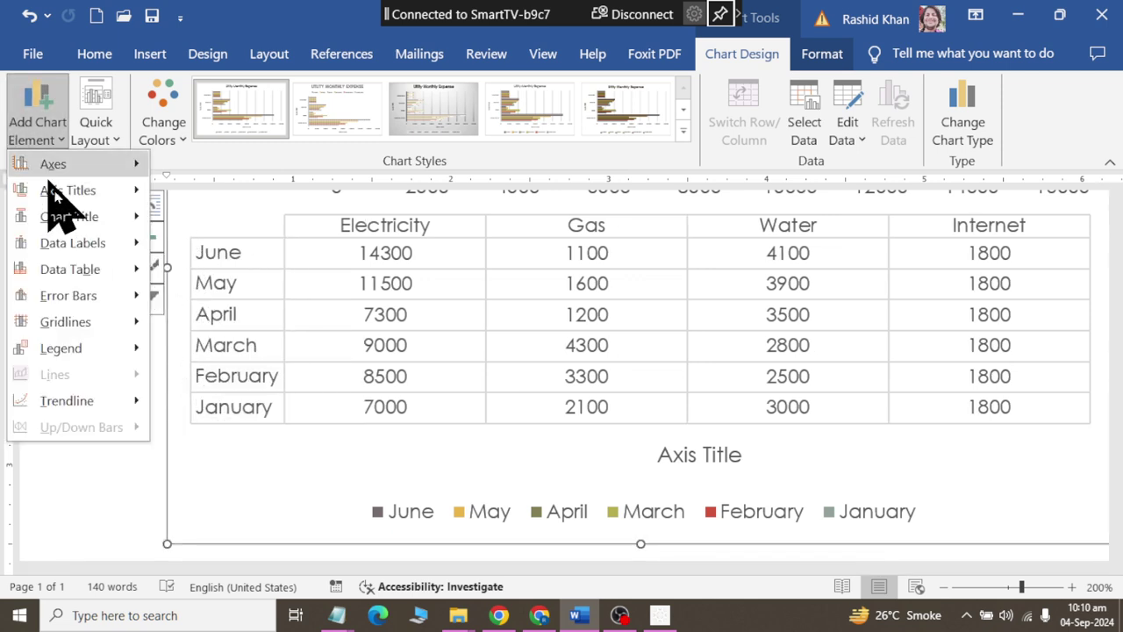
left_click(168, 276)
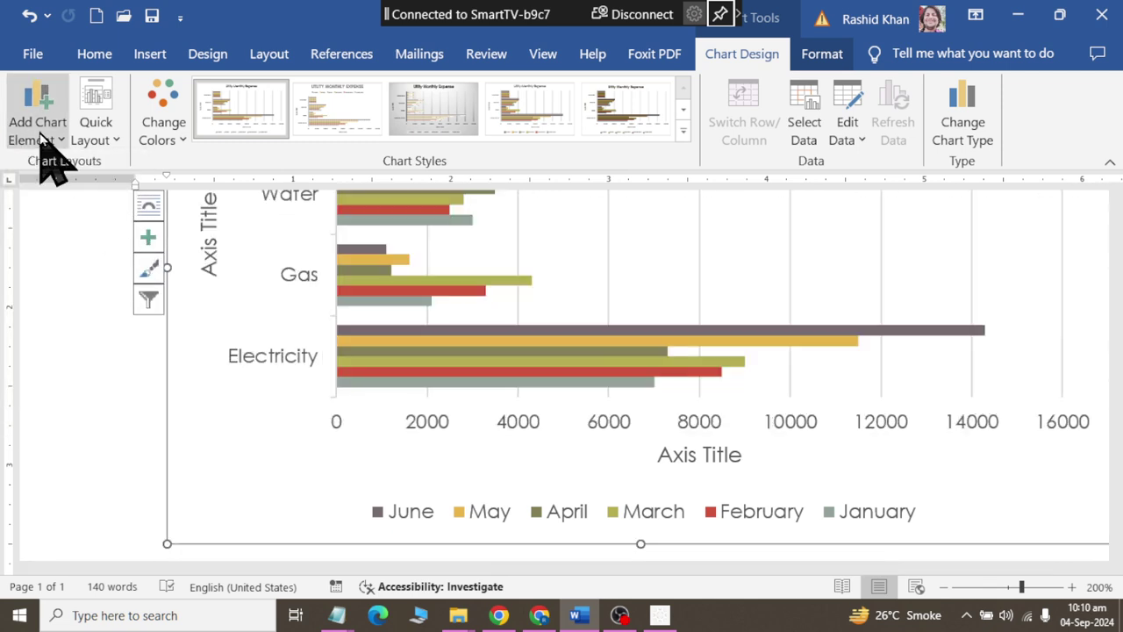
- Add Standard Error bars to every bar, widening the value scale to -5000–20000
left_click(41, 136)
mouse_move(69, 296)
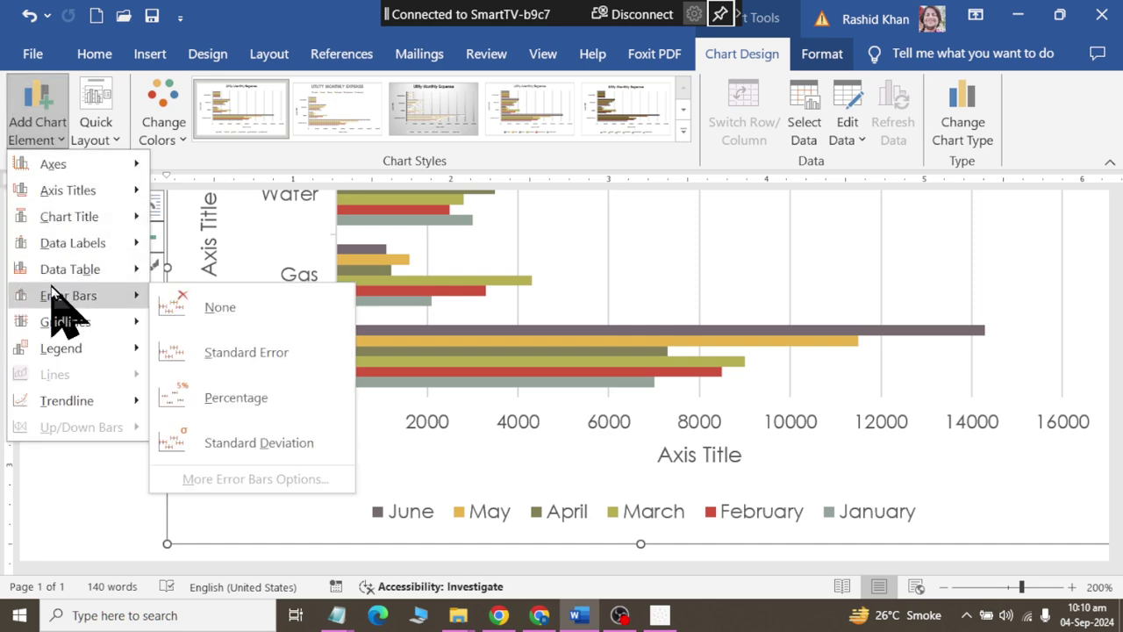
left_click(194, 358)
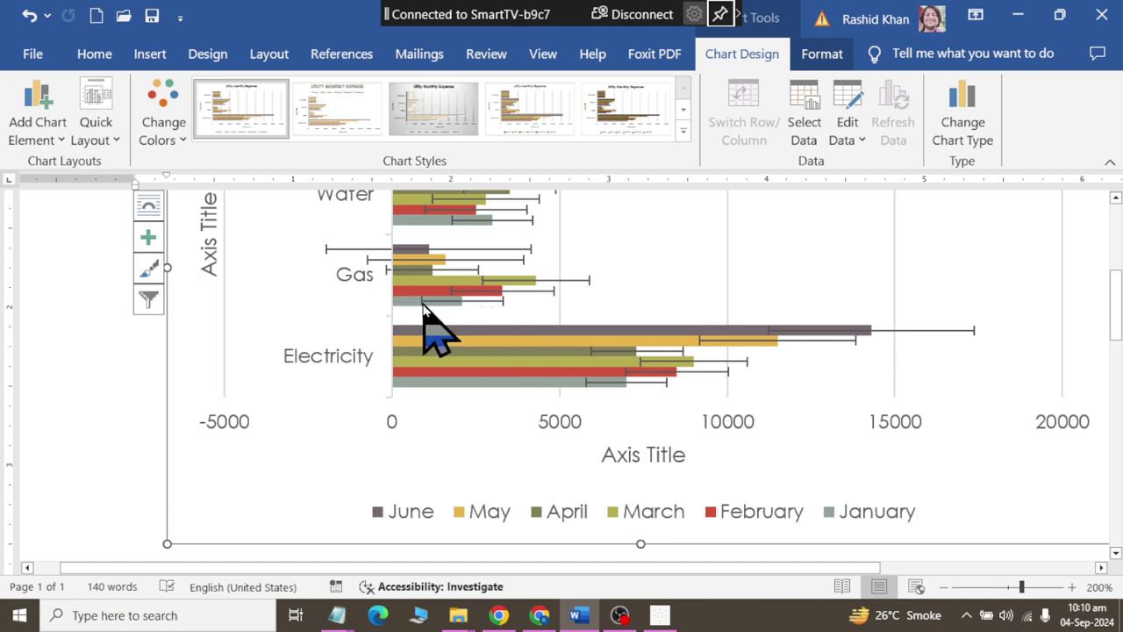
scroll(439, 329, "up", 2)
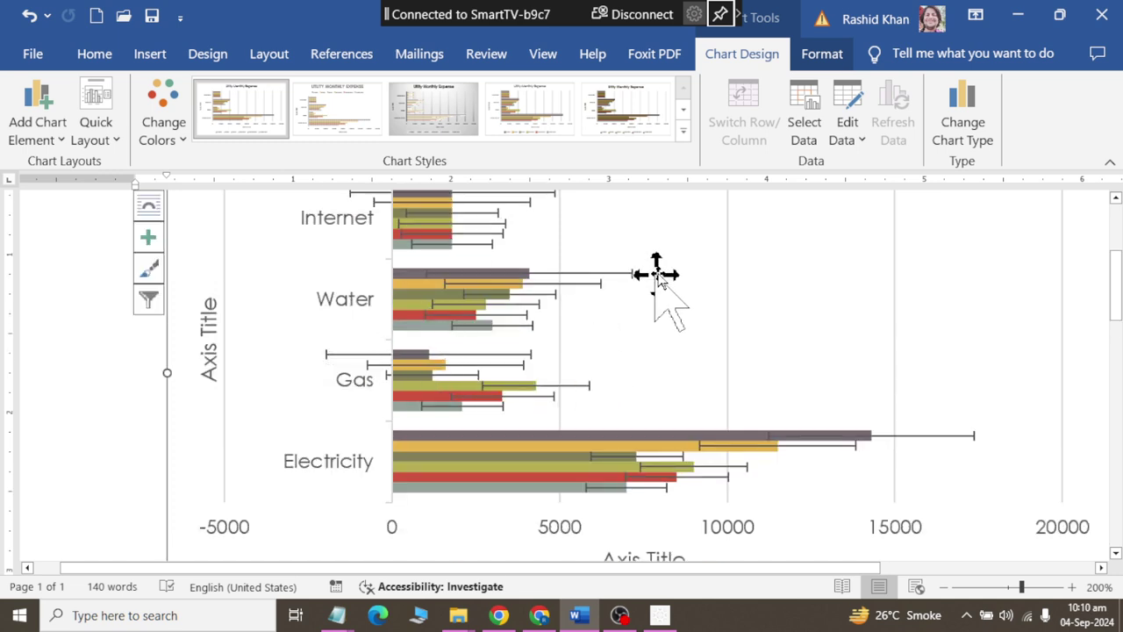
scroll(649, 272, "up", 2)
scroll(614, 368, "down", 1)
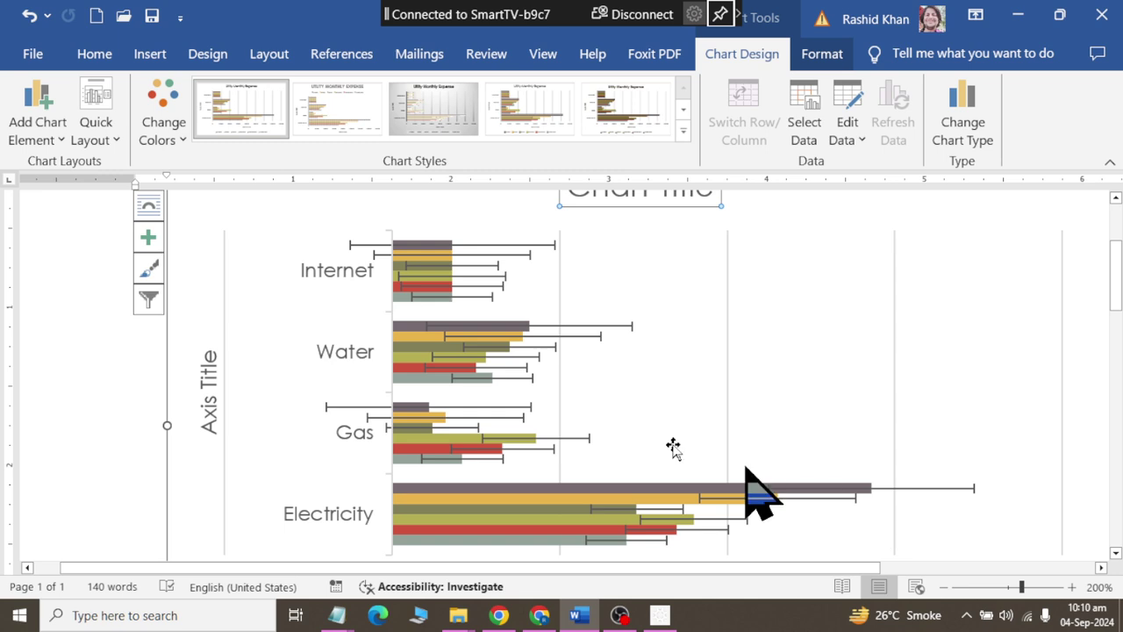
left_click(42, 132)
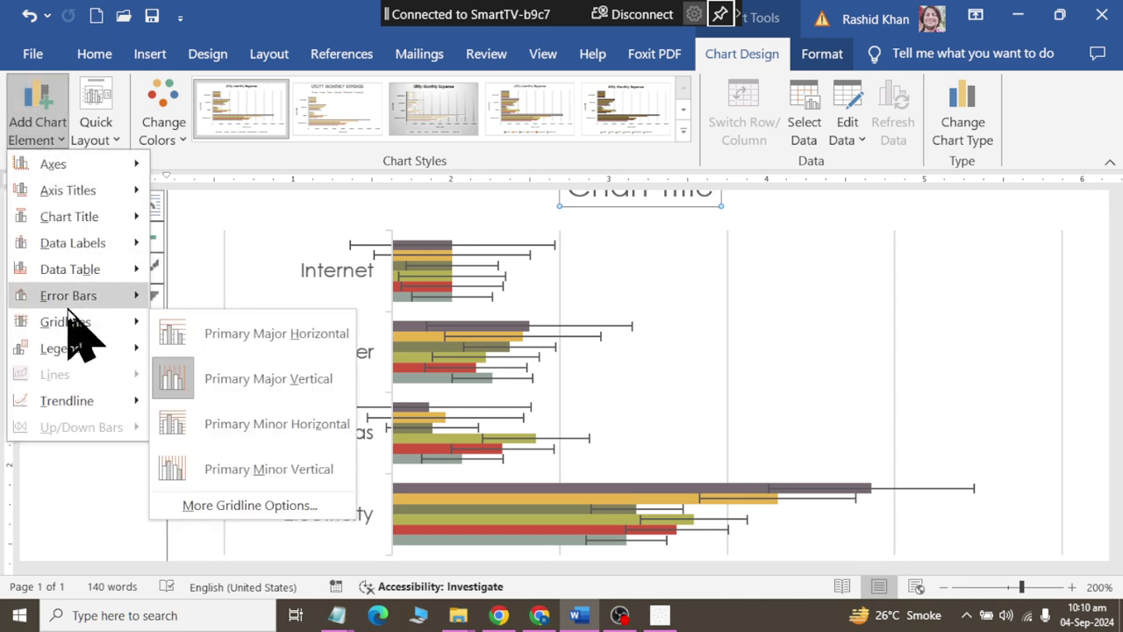
- Remove the error bars and delete the existing vertical gridlines
mouse_move(69, 296)
left_click(176, 309)
left_click(42, 132)
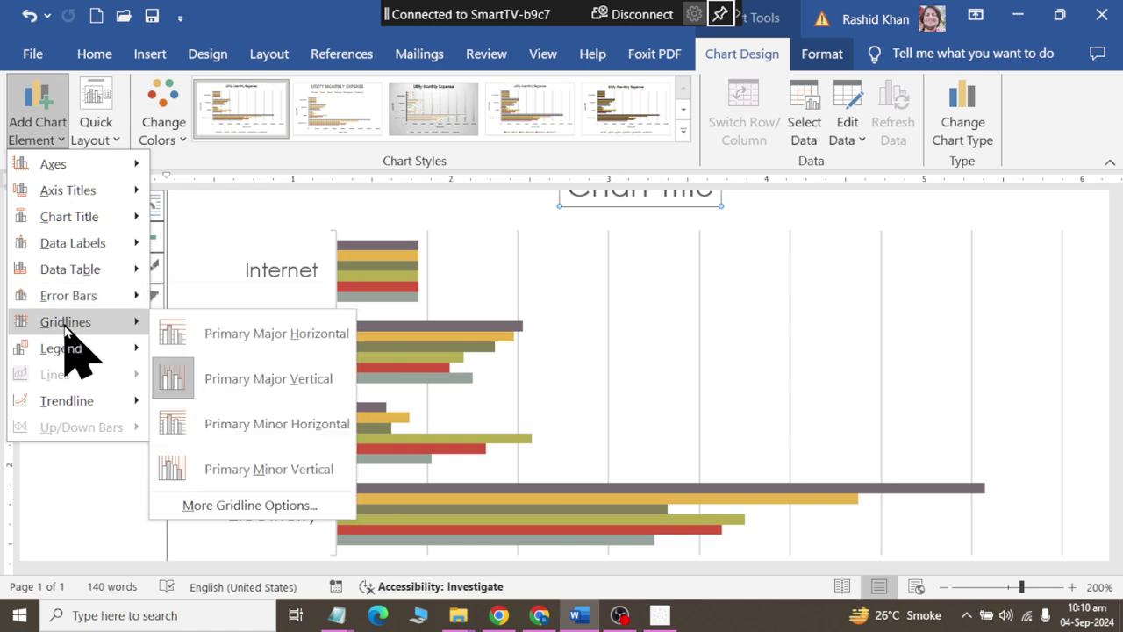
left_click(327, 386)
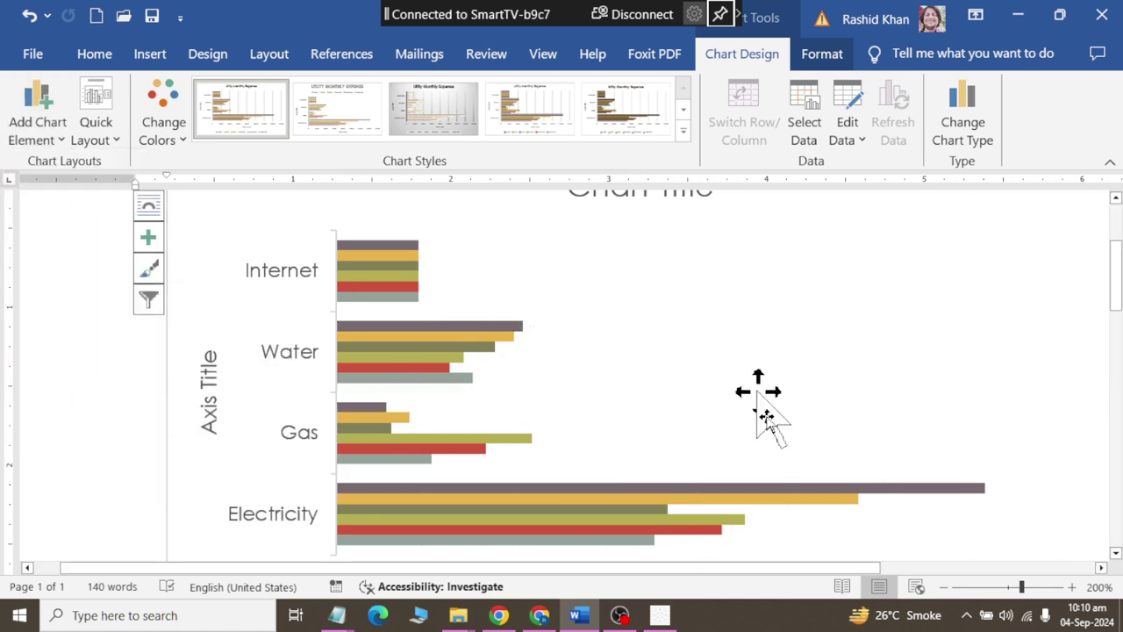
left_click(1000, 446)
key("Delete")
- Turn on major and minor horizontal and vertical gridlines
left_click(38, 141)
mouse_move(65, 322)
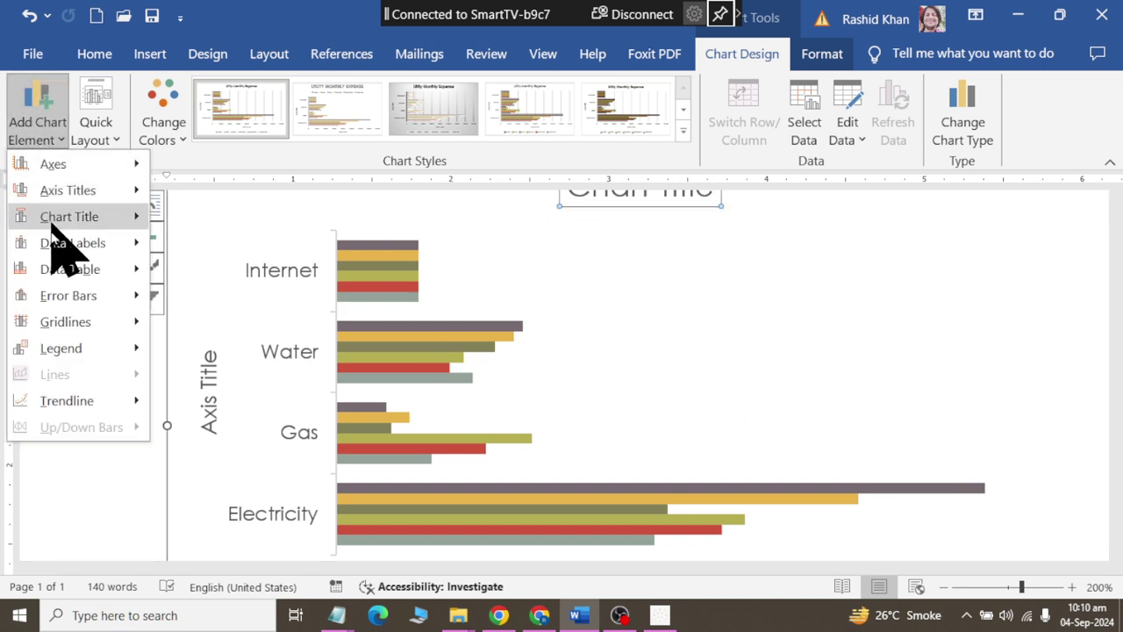
left_click(173, 342)
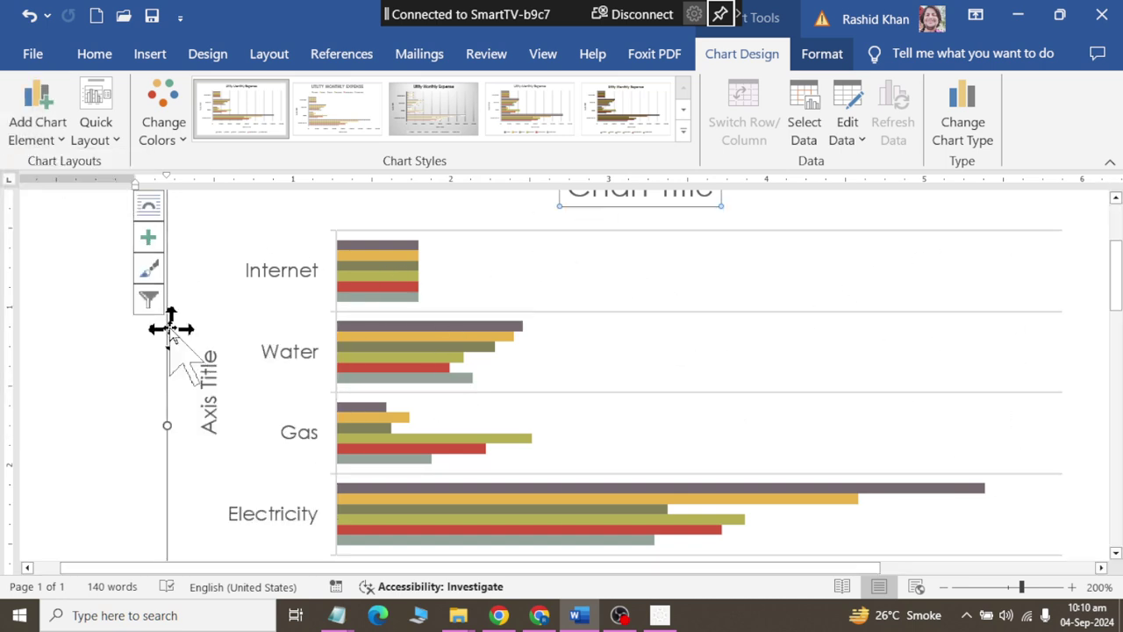
left_click(35, 132)
mouse_move(65, 322)
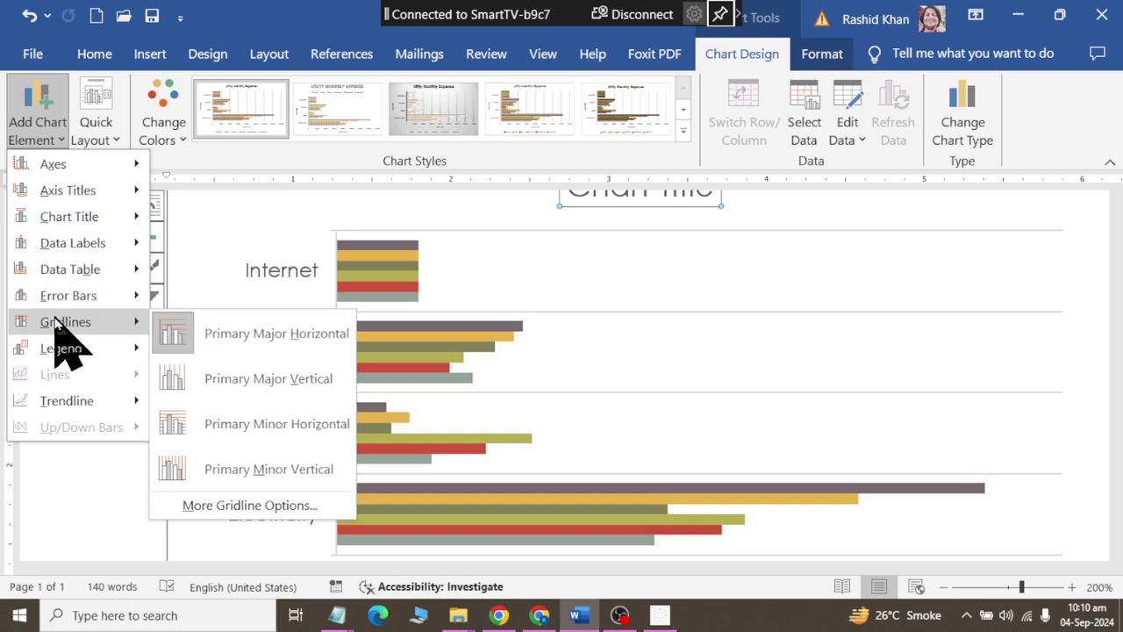
left_click(201, 379)
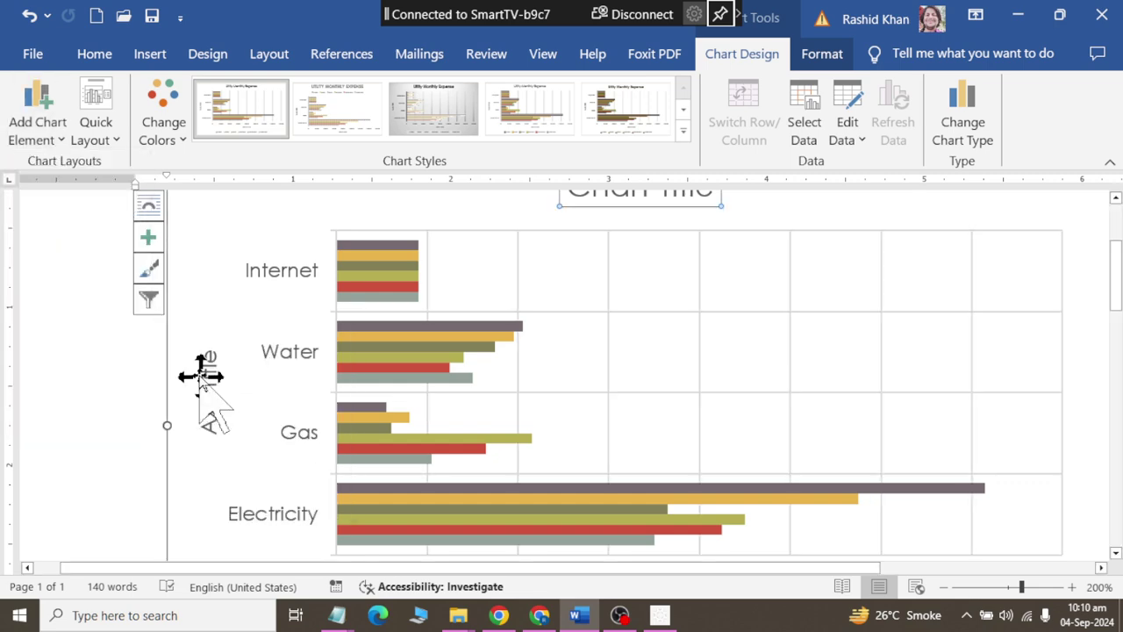
left_click(22, 140)
mouse_move(65, 321)
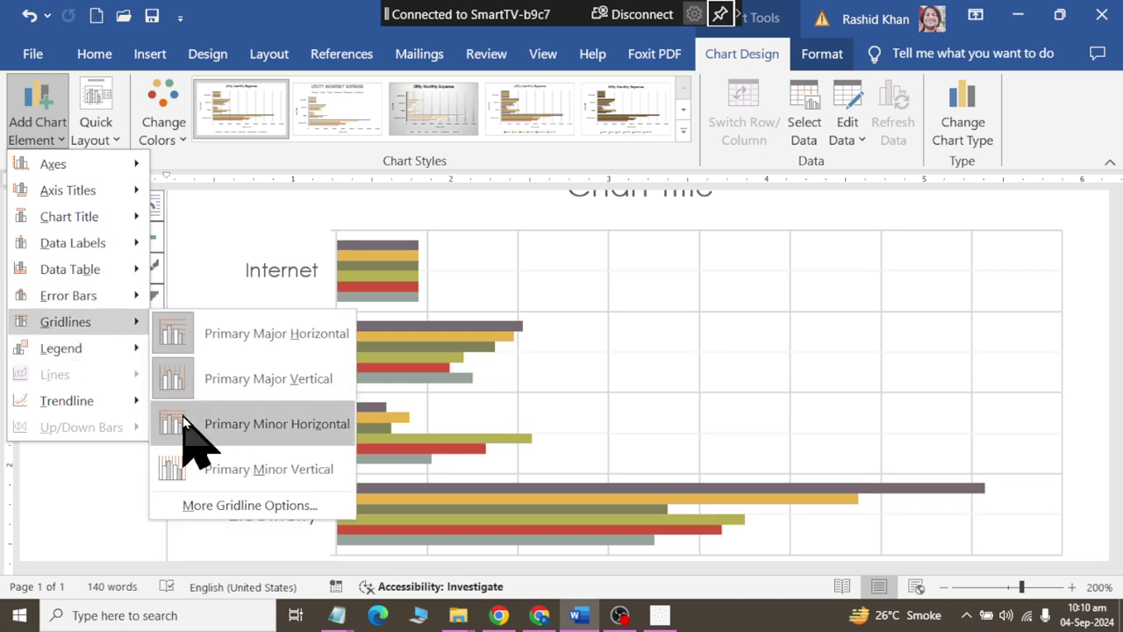
left_click(189, 424)
left_click(35, 131)
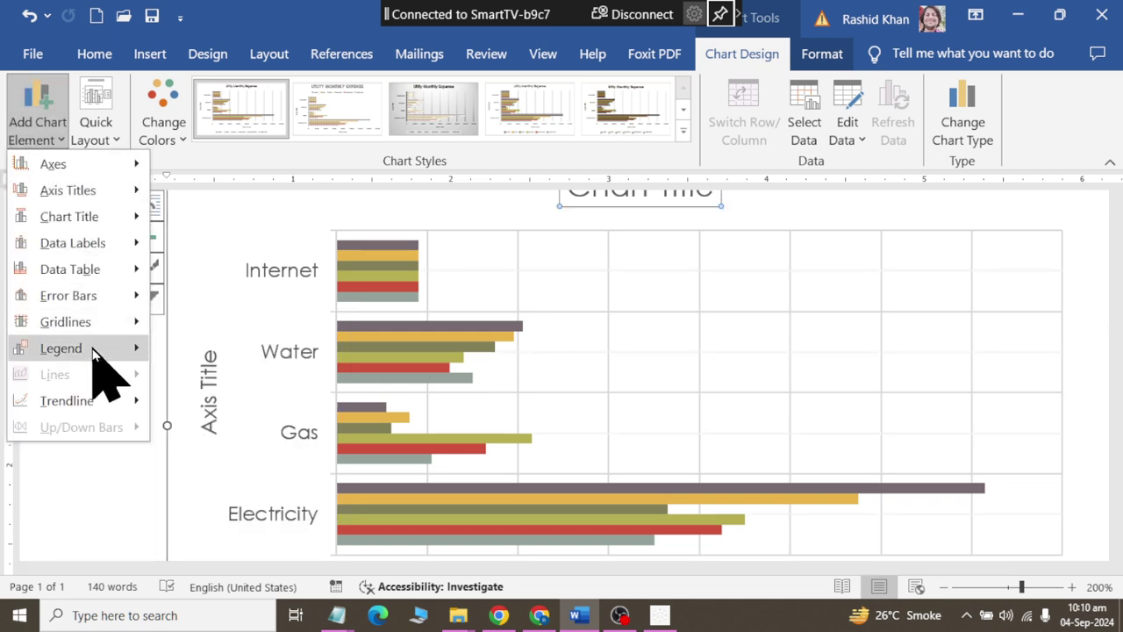
left_click(213, 474)
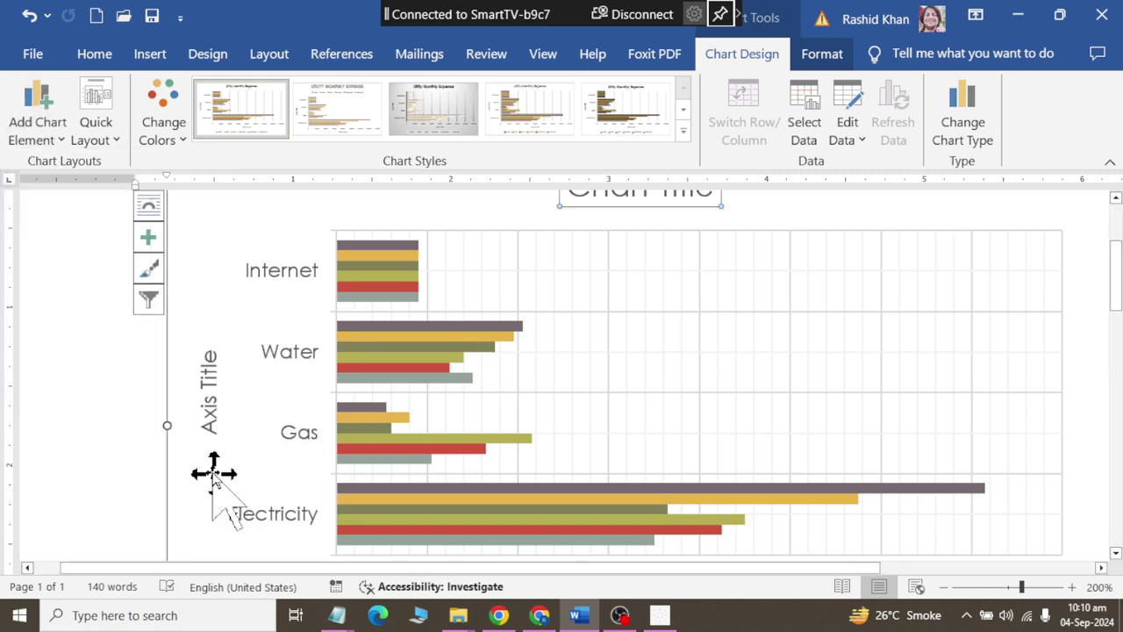
- Toggle Primary Major Horizontal and Primary Major Vertical gridlines again, leaving closely spaced vertical gridlines
left_click(52, 131)
mouse_move(65, 321)
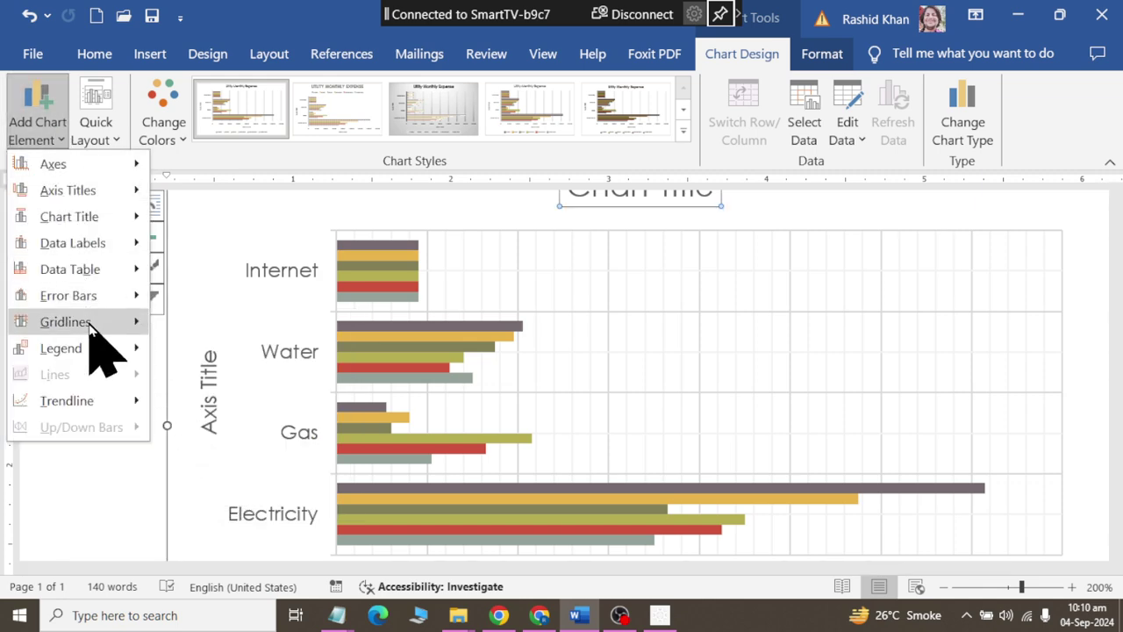
left_click(162, 336)
left_click(50, 132)
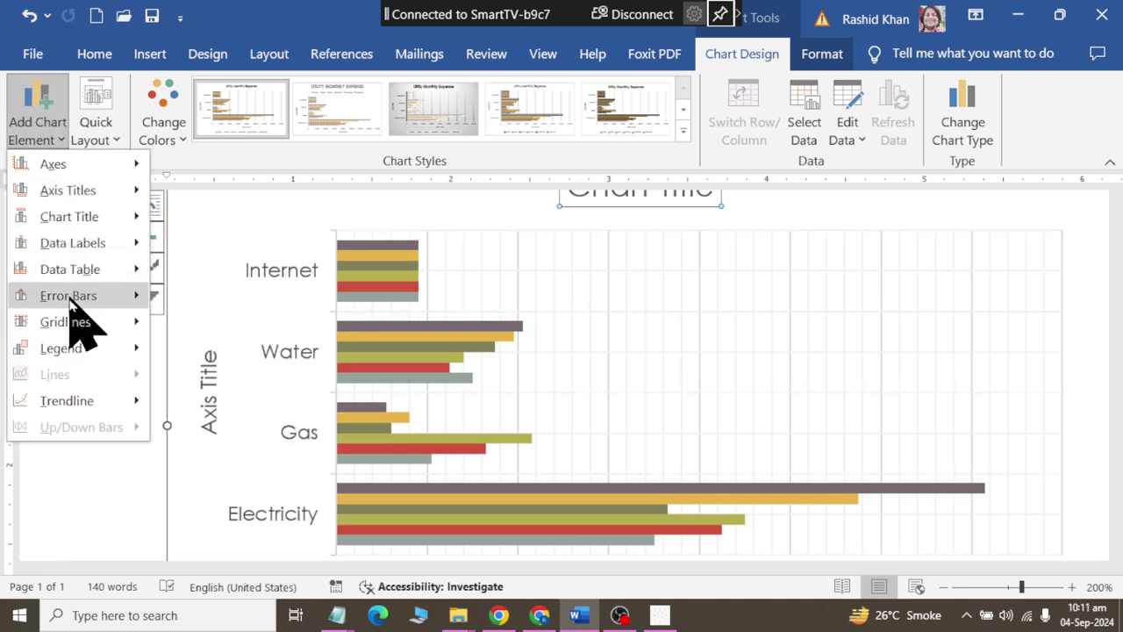
left_click(184, 377)
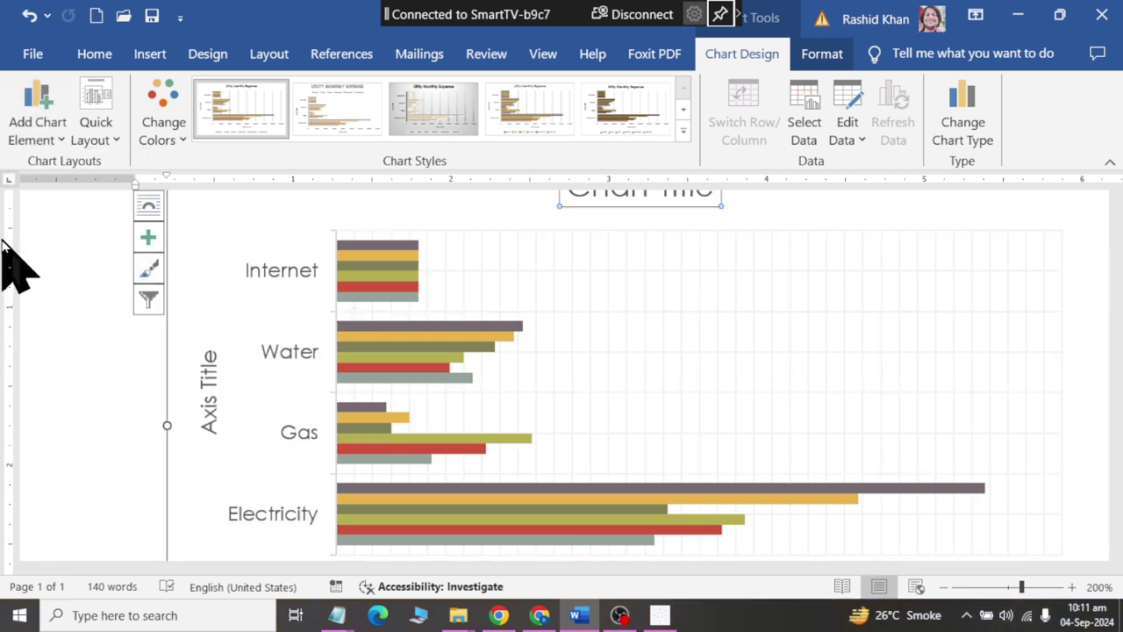
- Add the month legend at the right, then move it to the top beneath the title
left_click(32, 139)
mouse_move(60, 348)
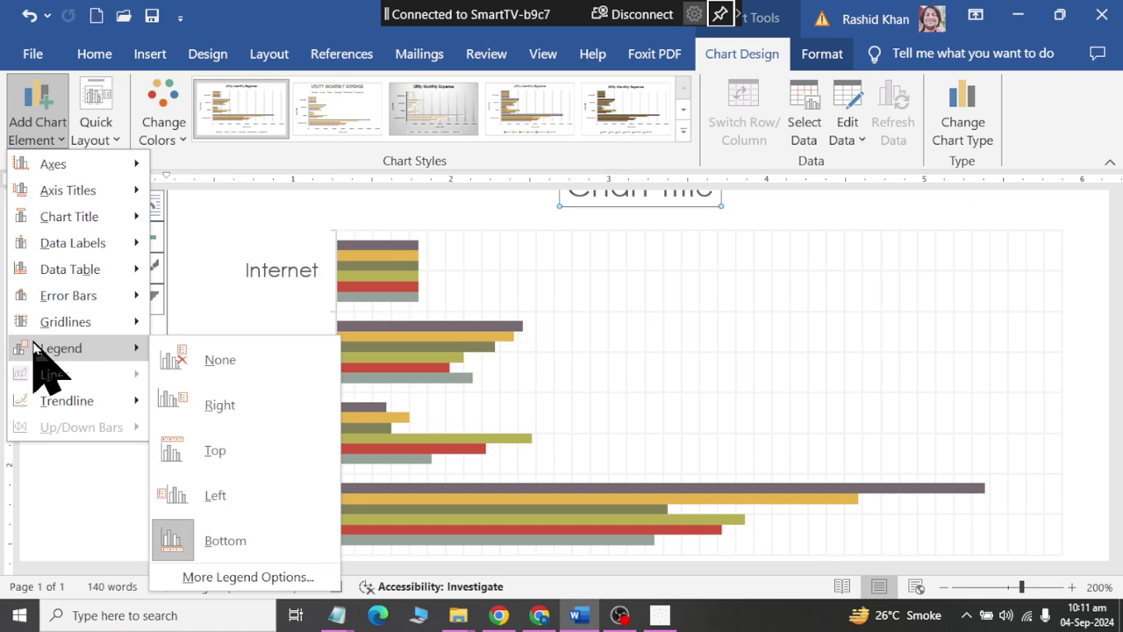
left_click(451, 376)
scroll(491, 351, "down", 3)
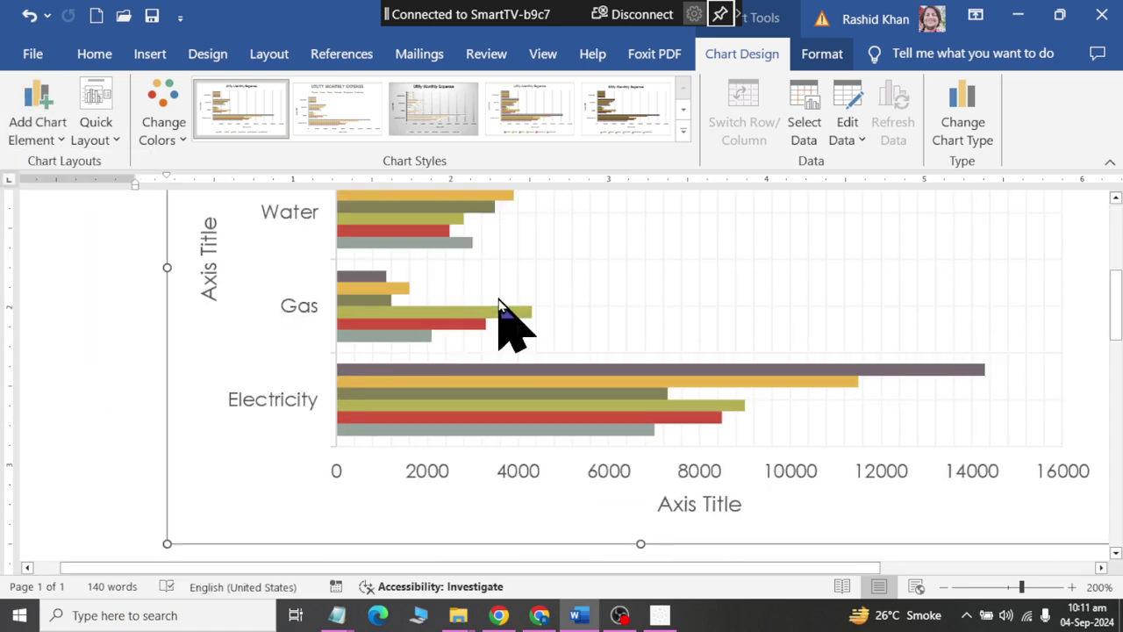
scroll(525, 373, "down", 2, "ctrl")
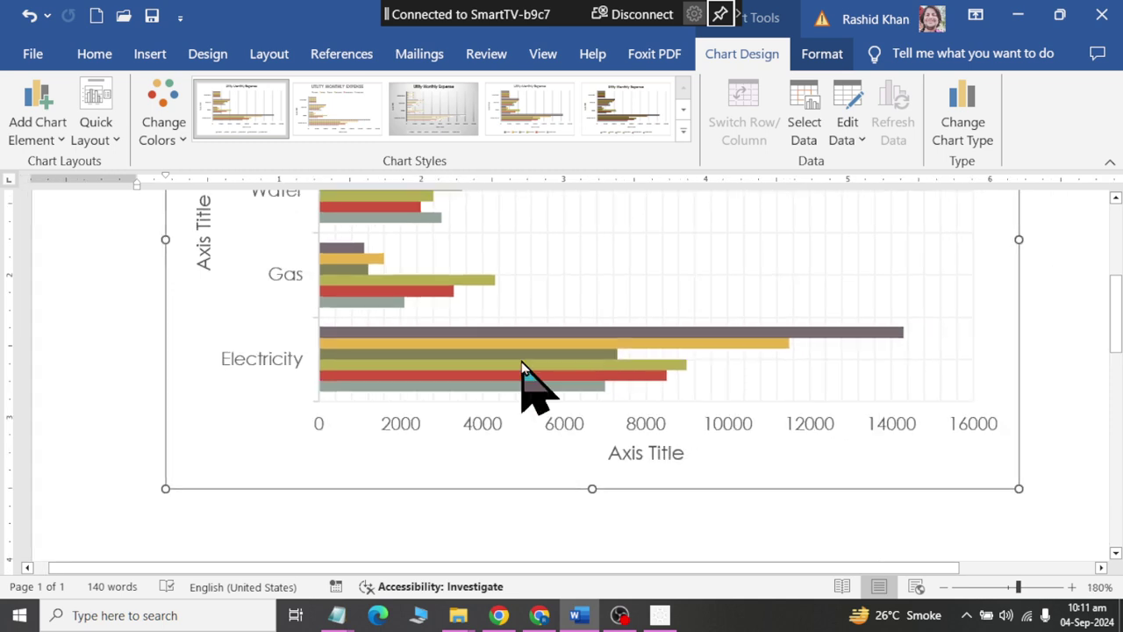
scroll(351, 343, "up", 3)
scroll(410, 382, "down", 1, "ctrl")
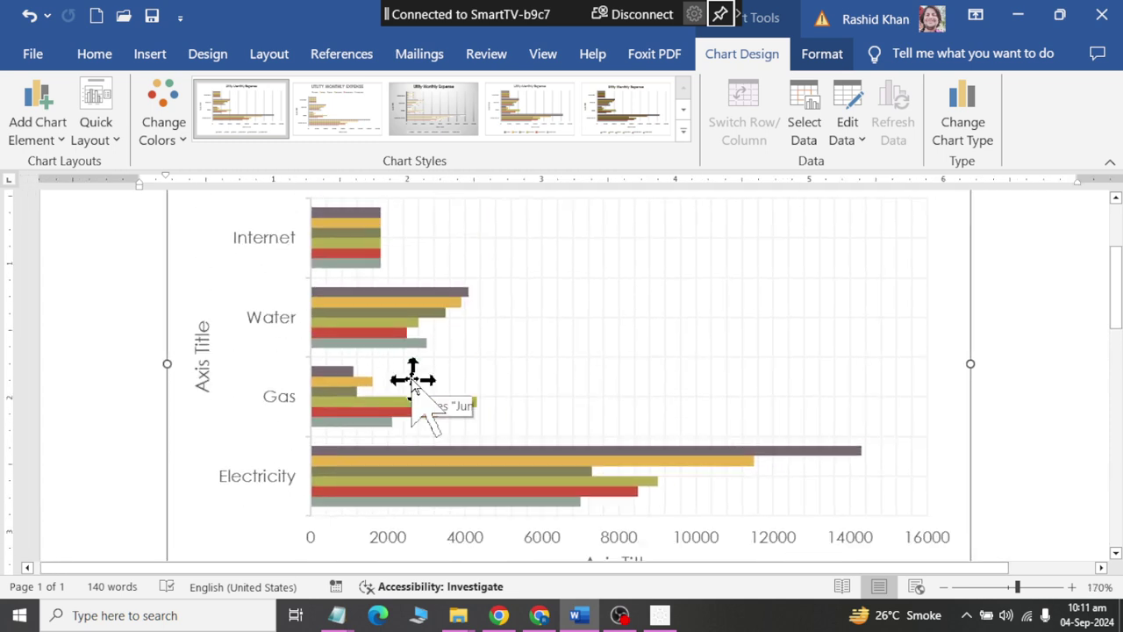
left_click(35, 131)
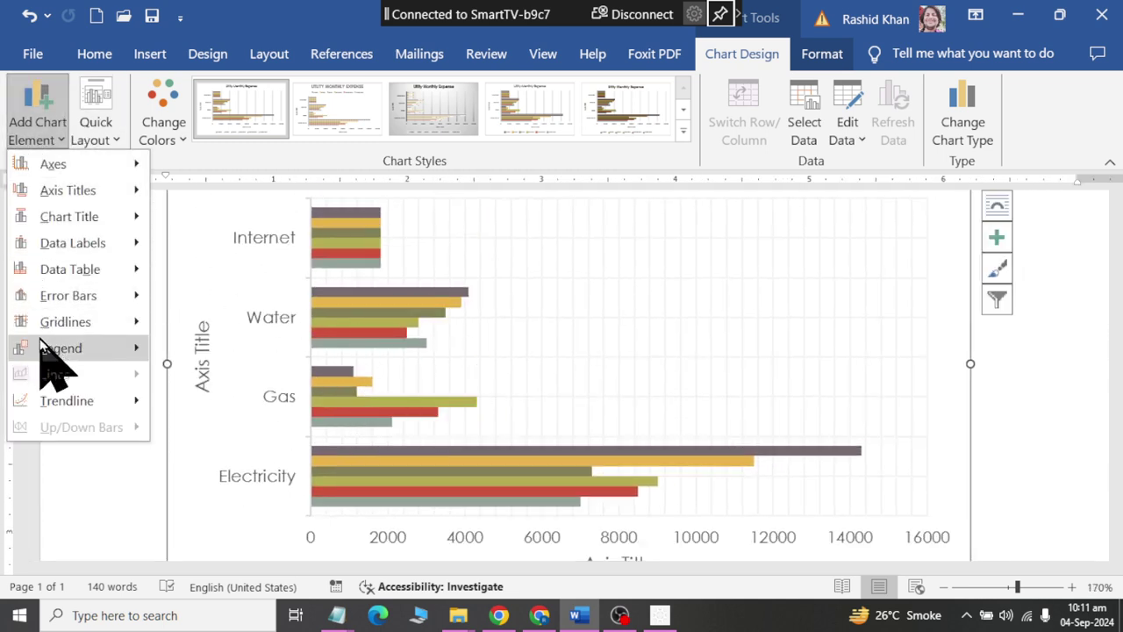
left_click(211, 405)
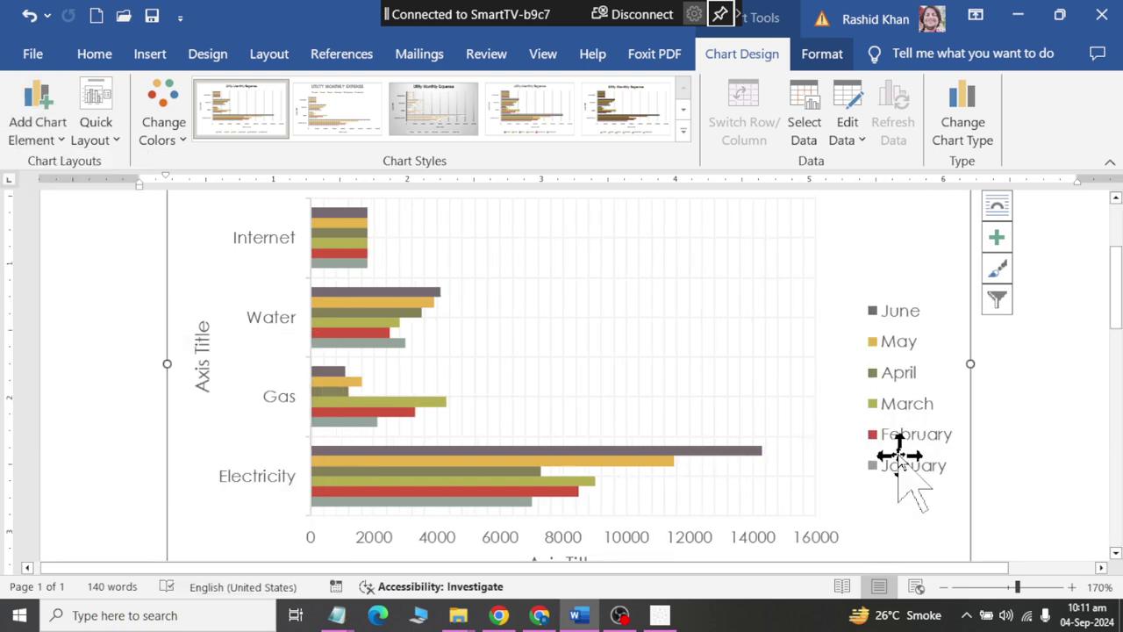
left_click(37, 123)
mouse_move(61, 348)
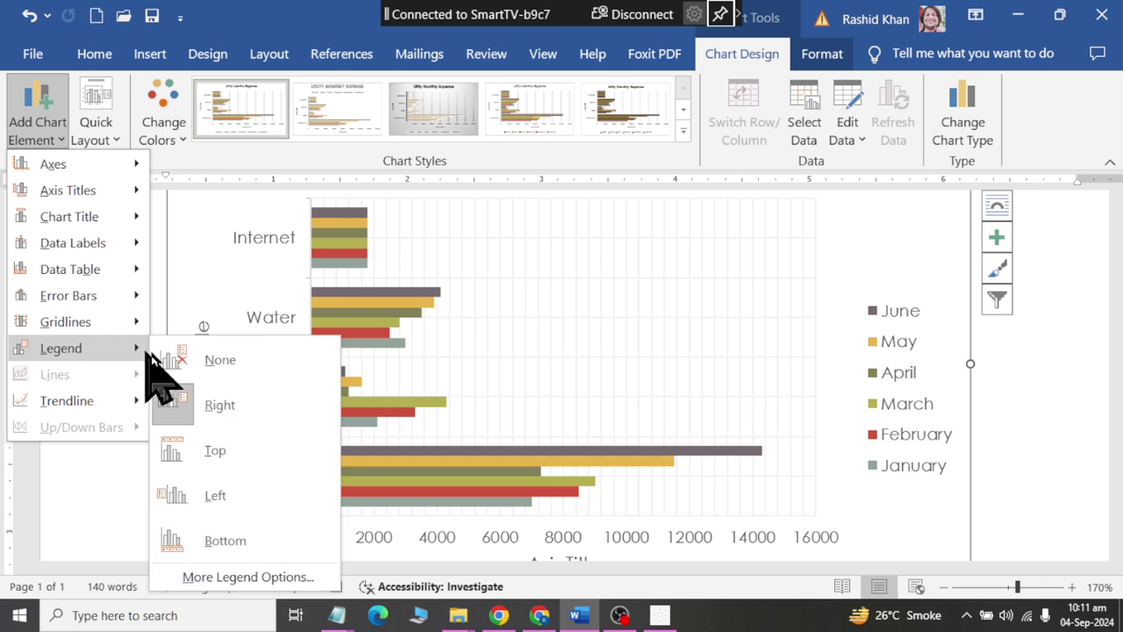
left_click(180, 451)
scroll(243, 276, "up", 1)
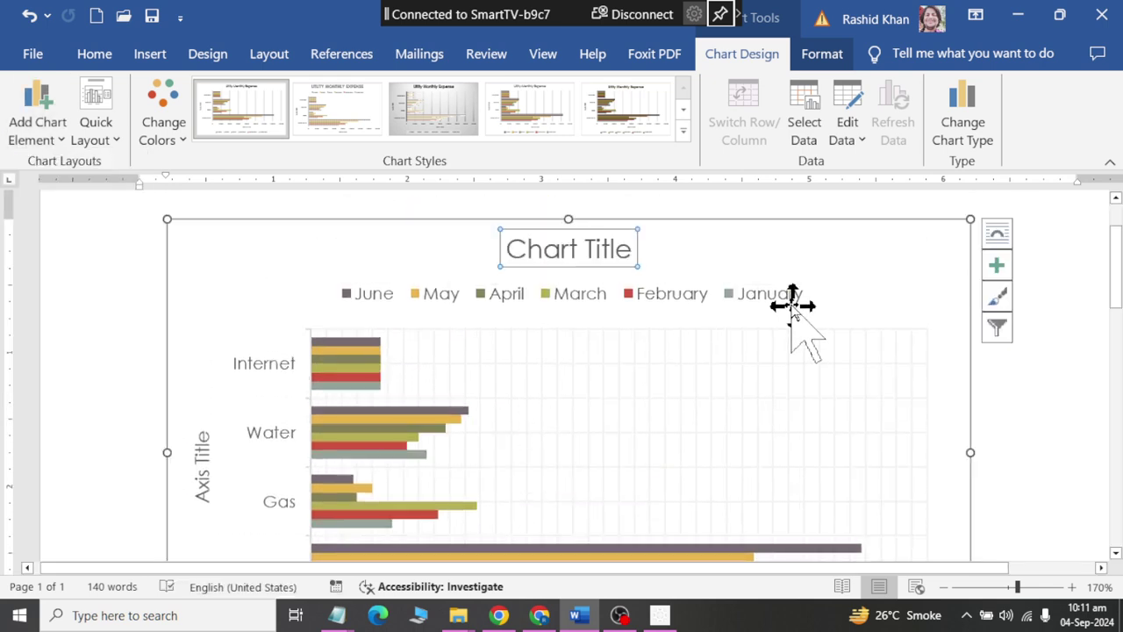
- Add an exponential trendline for January, shown in the legend as Expon. (January)
left_click(35, 128)
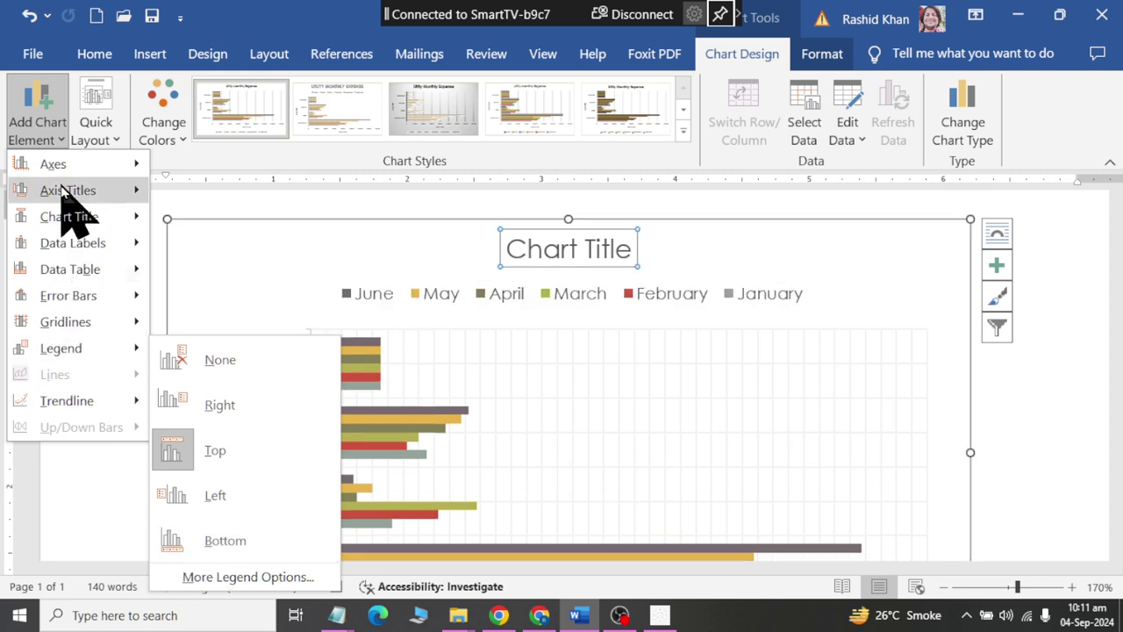
mouse_move(67, 400)
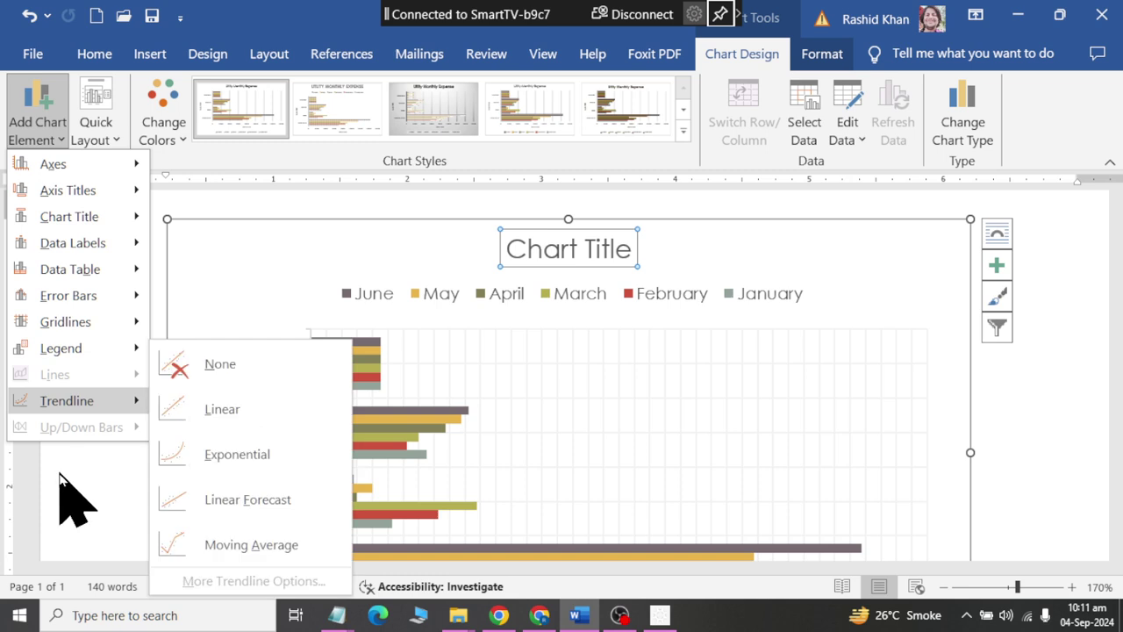
left_click(250, 411)
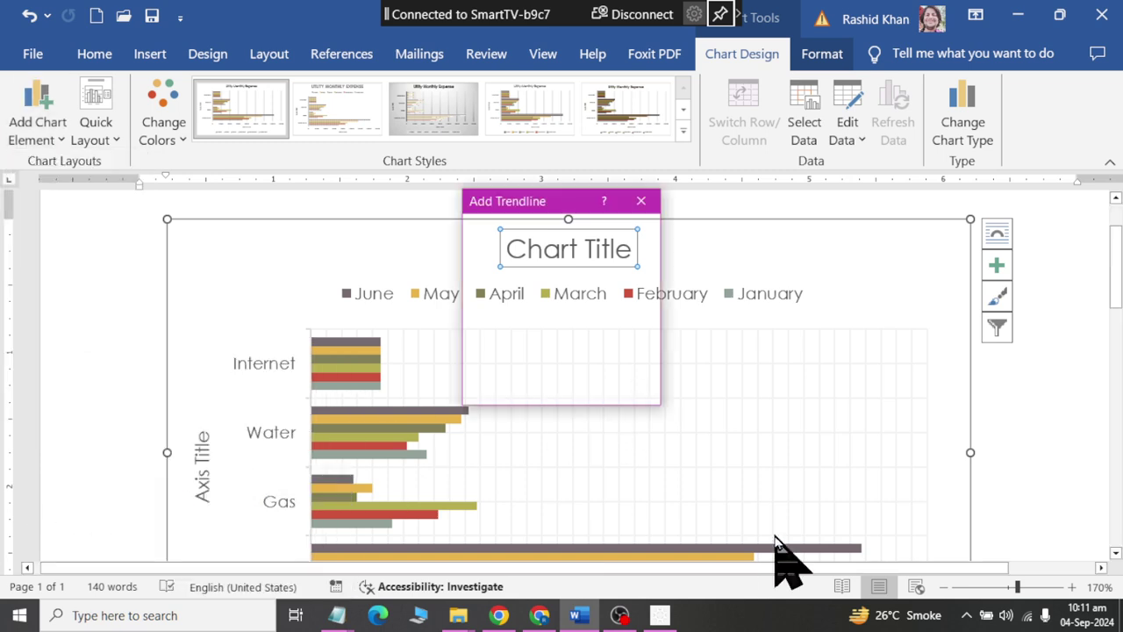
left_click(519, 387)
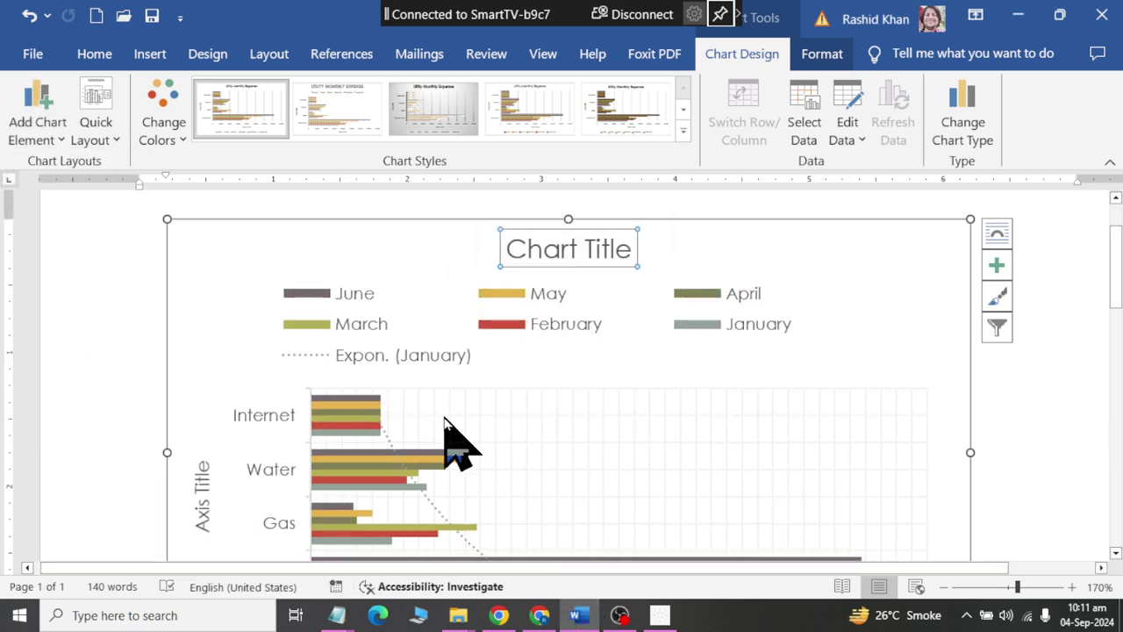
scroll(421, 439, "down", 1)
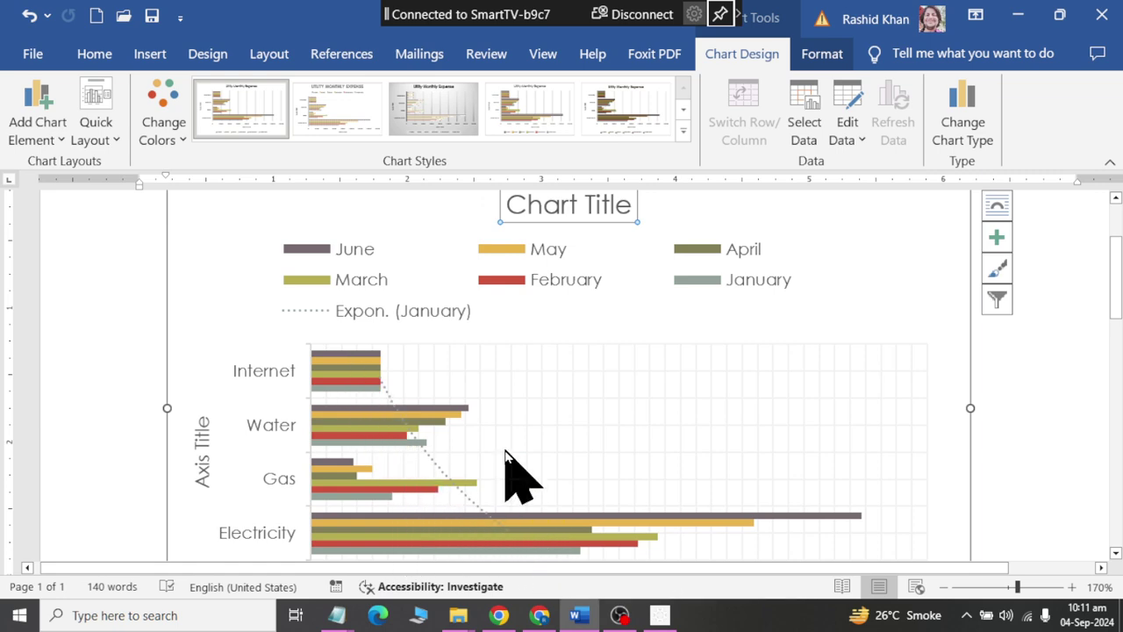
- Undo the exponential January trendline so it leaves the plot and legend
left_click(29, 16)
scroll(566, 399, "down", 3)
scroll(566, 399, "up", 1)
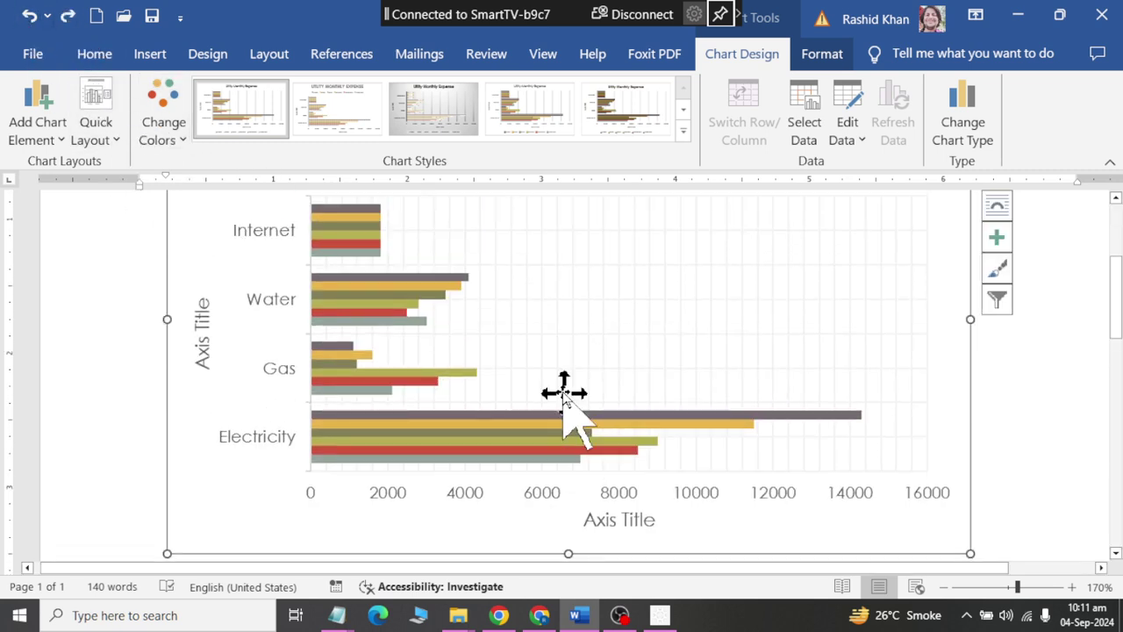
scroll(564, 392, "up", 1)
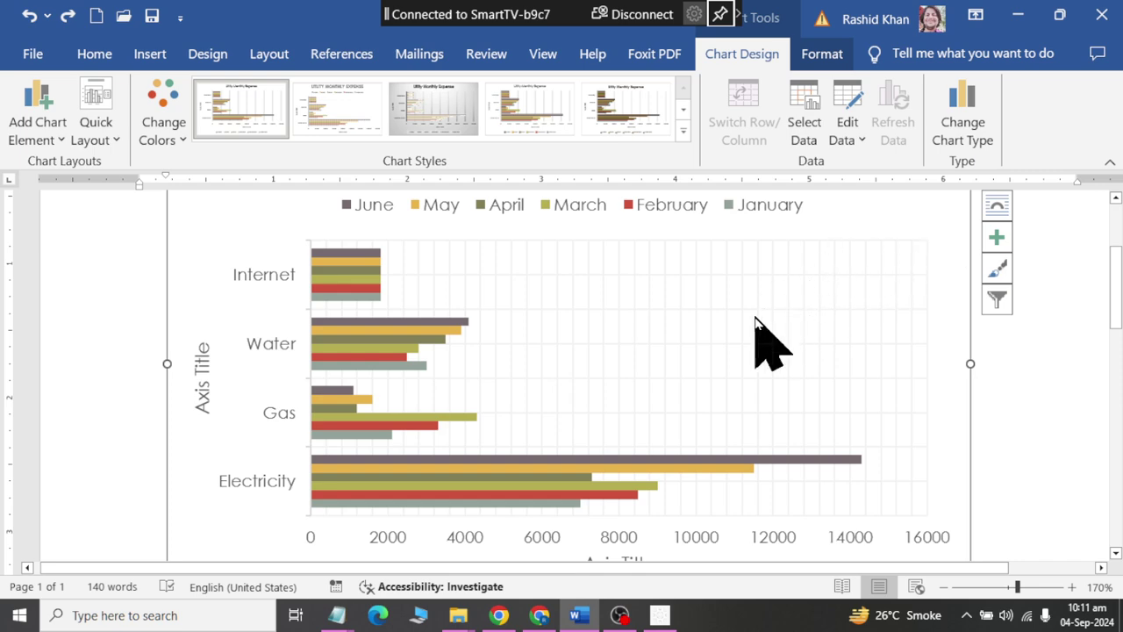
- Try a darker palette from Change Colors, then undo it to restore the original colours
left_click(175, 163)
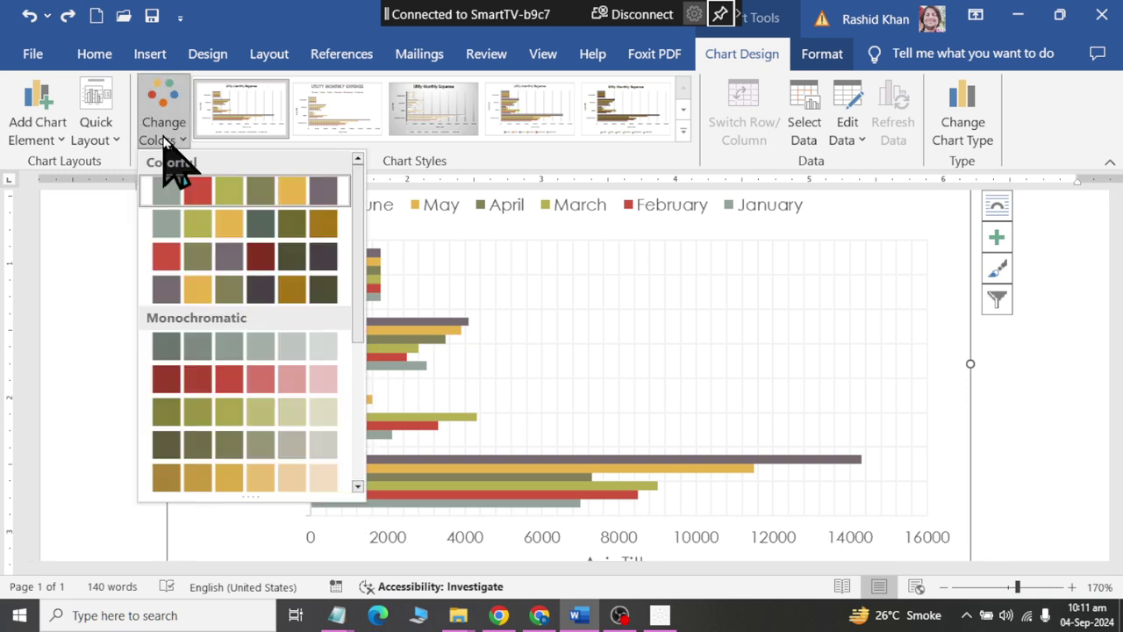
key("Escape")
key("ctrl+y")
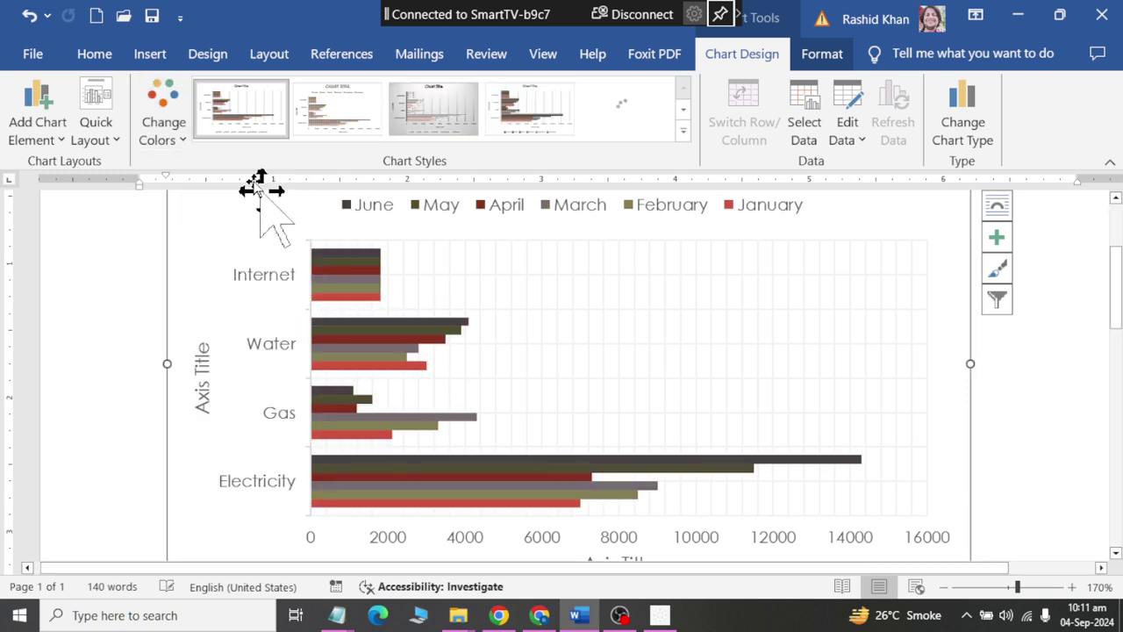
left_click(29, 16)
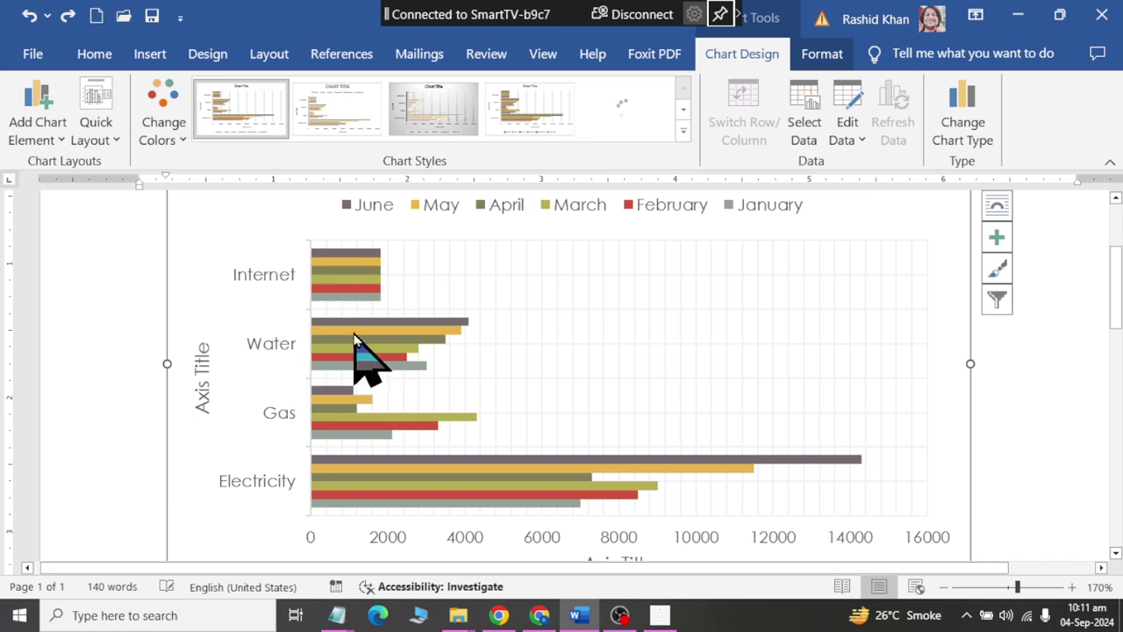
scroll(386, 475, "up", 2)
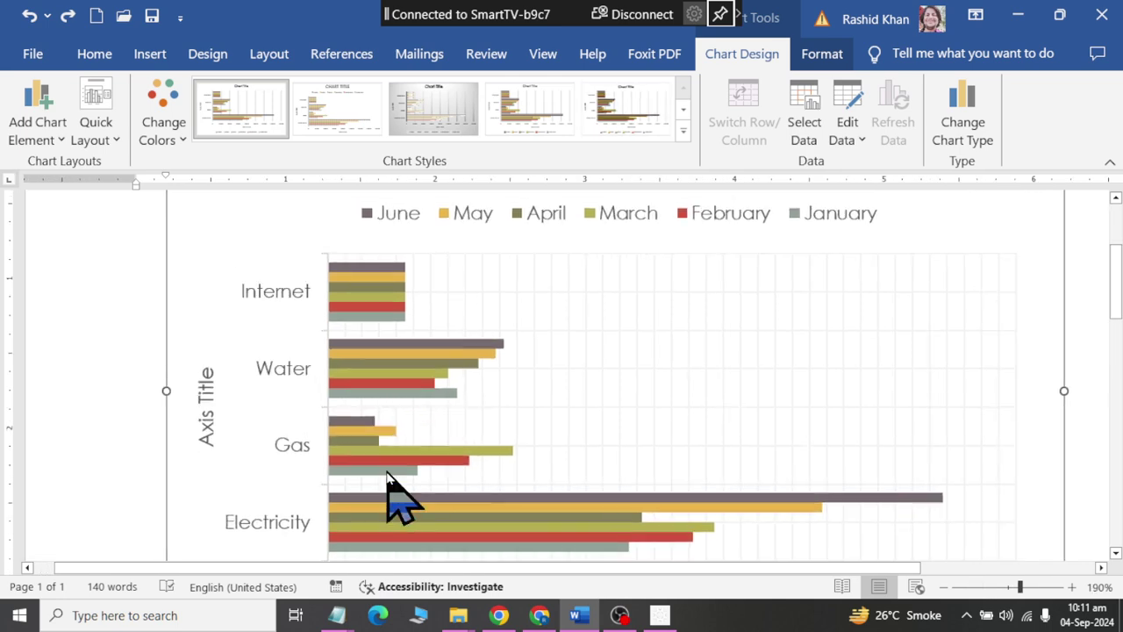
scroll(388, 492, "up", 2)
scroll(394, 483, "up", 2)
scroll(392, 465, "up", 2)
scroll(388, 457, "up", 3)
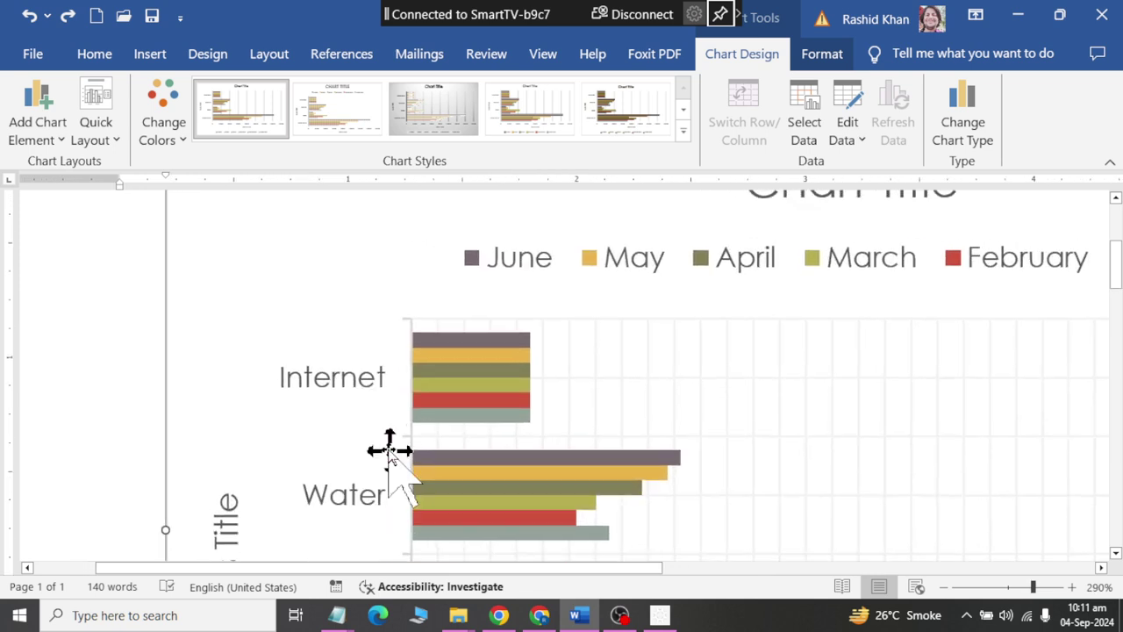
scroll(388, 448, "up", 3)
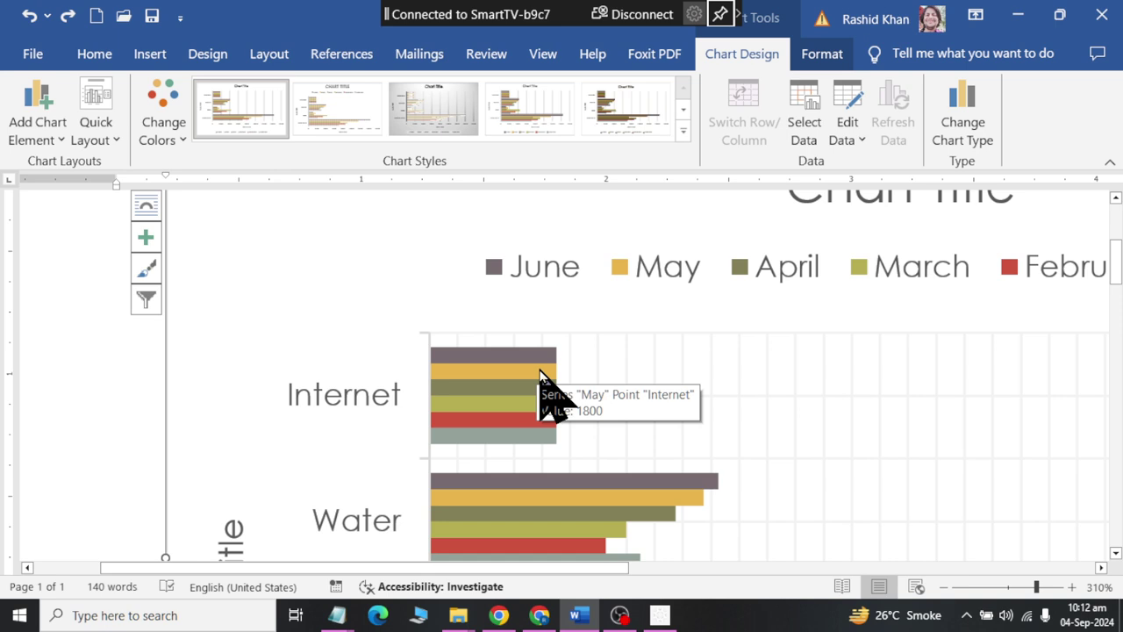
- Fill the May legend entry and bars with light cyan through the legend entry's Fill colour
left_click(628, 267)
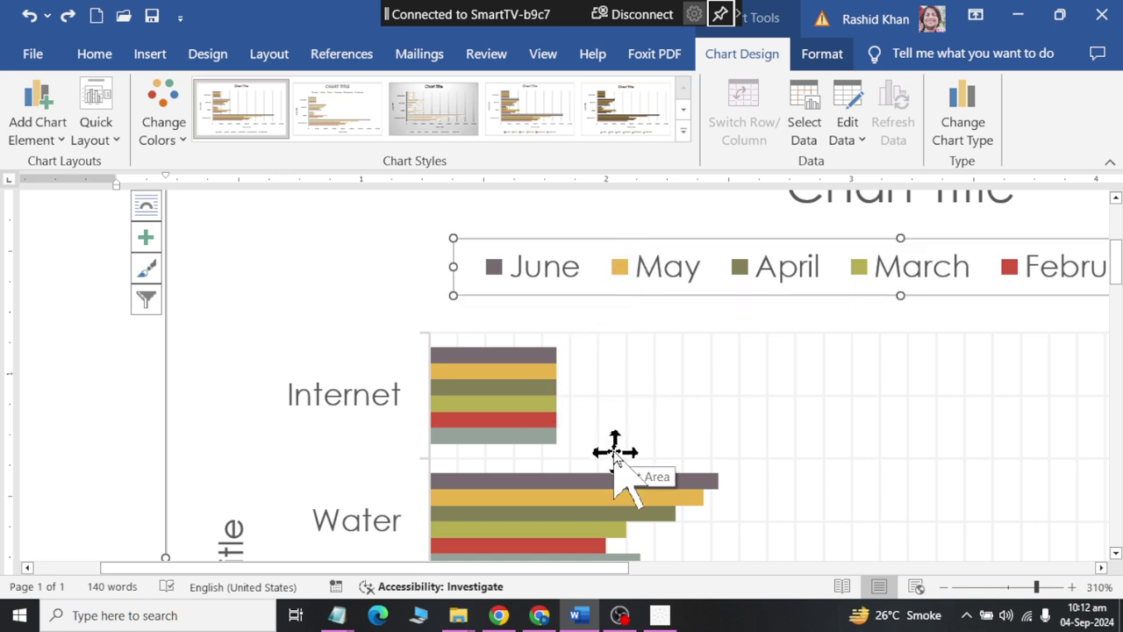
left_click(628, 272)
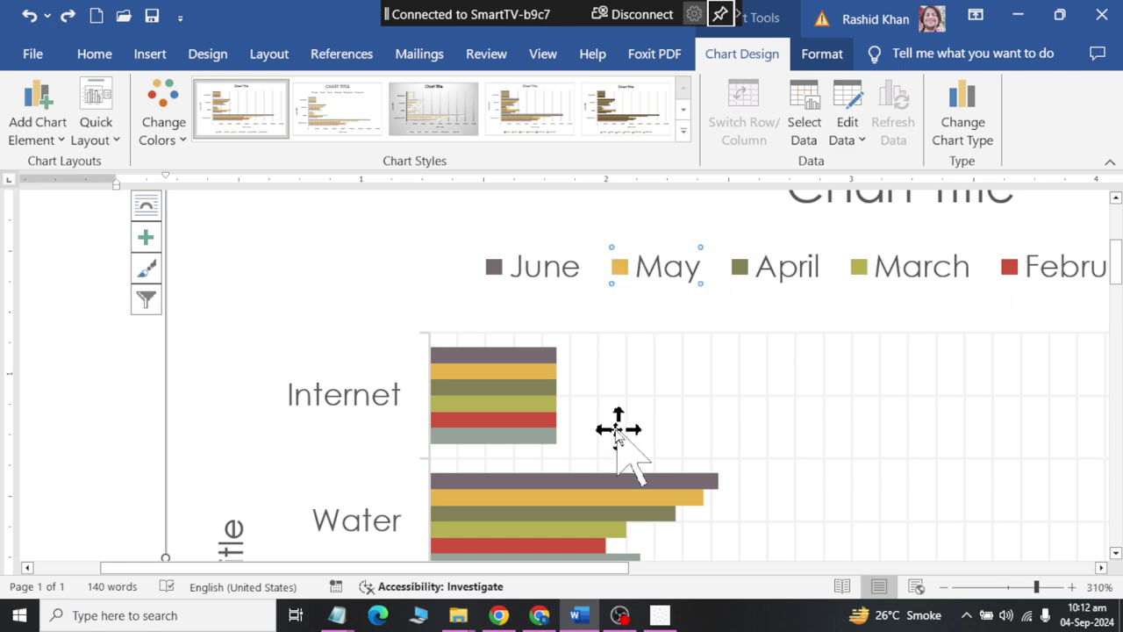
double_click(621, 267)
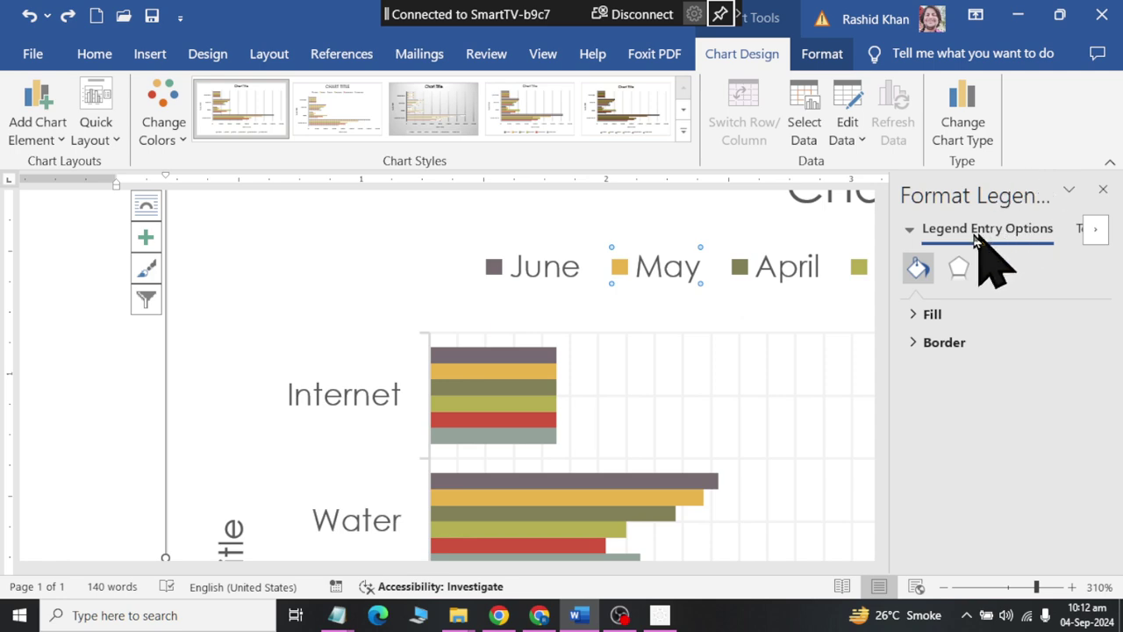
left_click(916, 316)
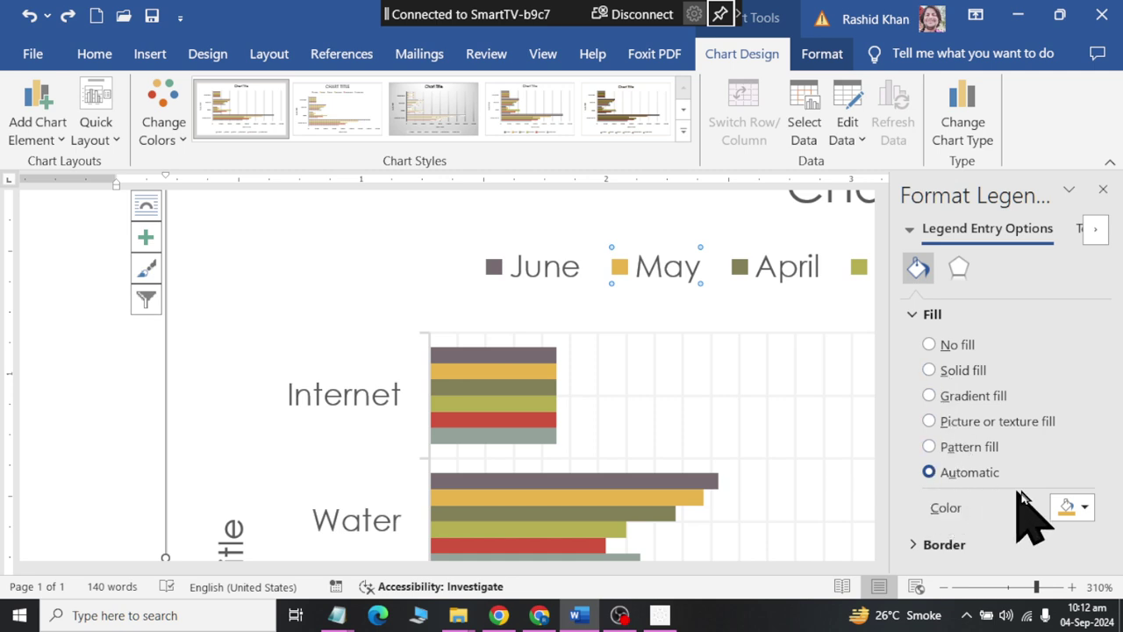
left_click(1088, 512)
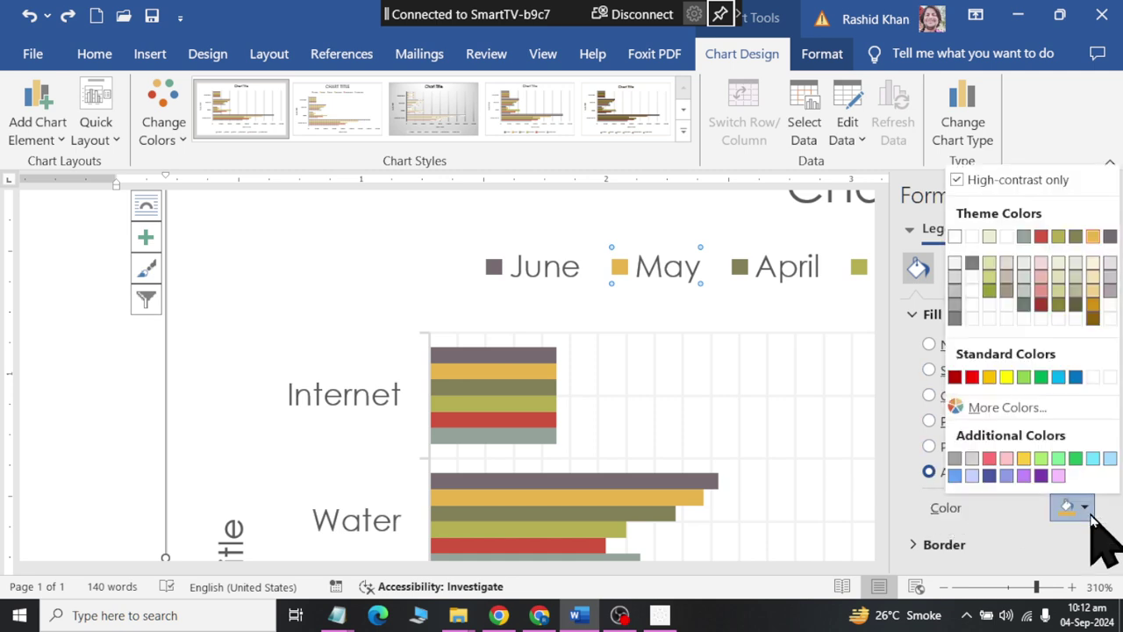
left_click(1093, 459)
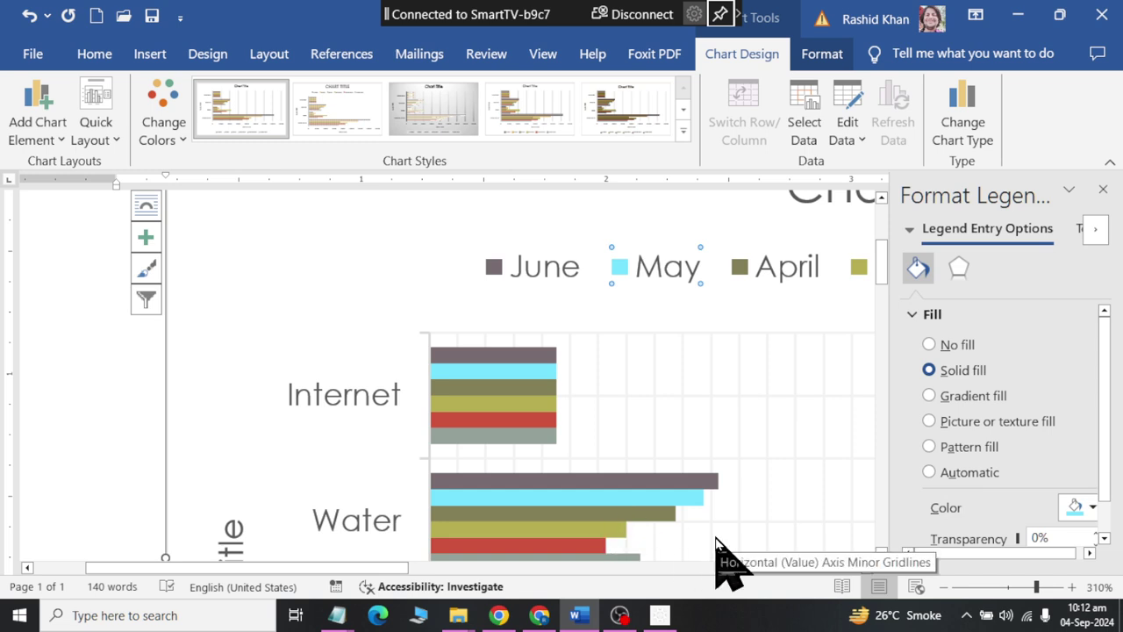
left_click(1102, 188)
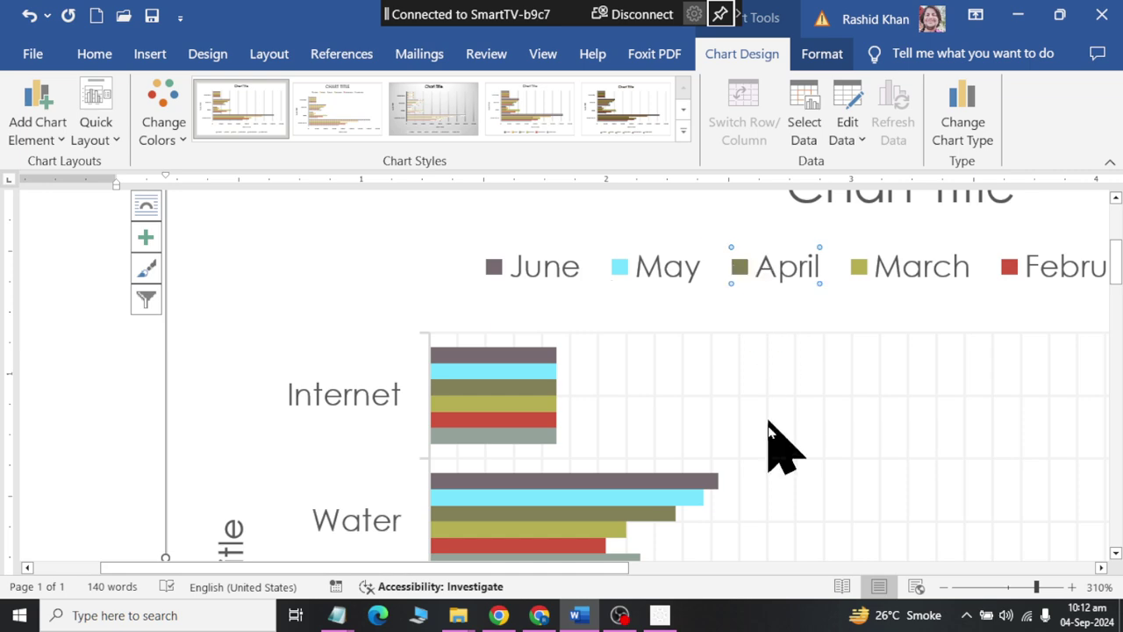
- Give the April series a gold preset gradient fill of Linear type
double_click(737, 265)
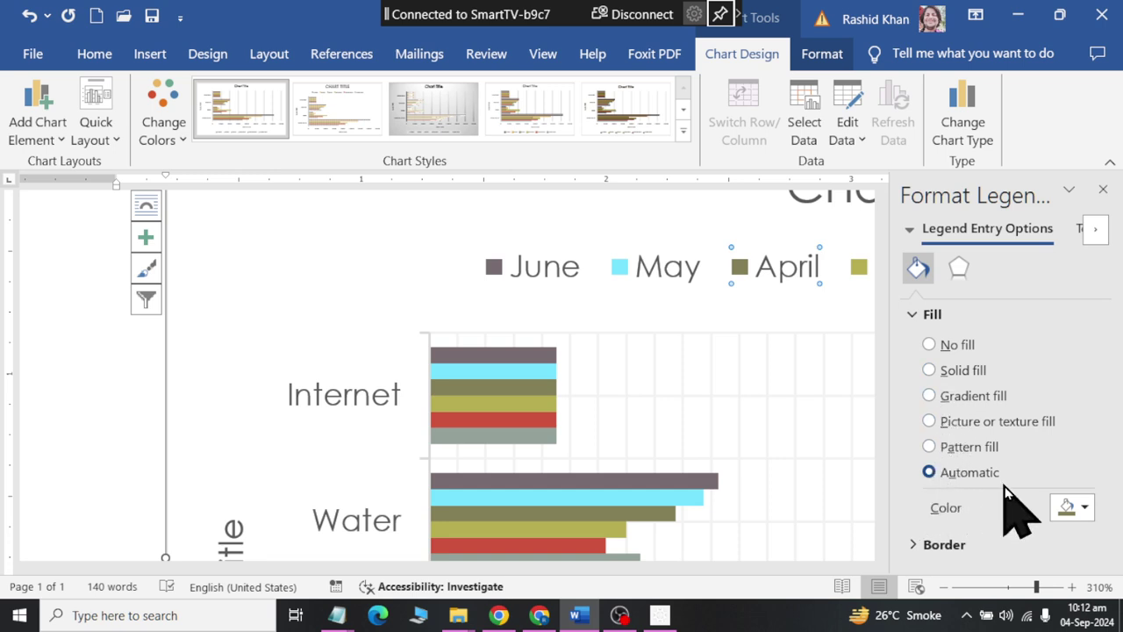
left_click(929, 396)
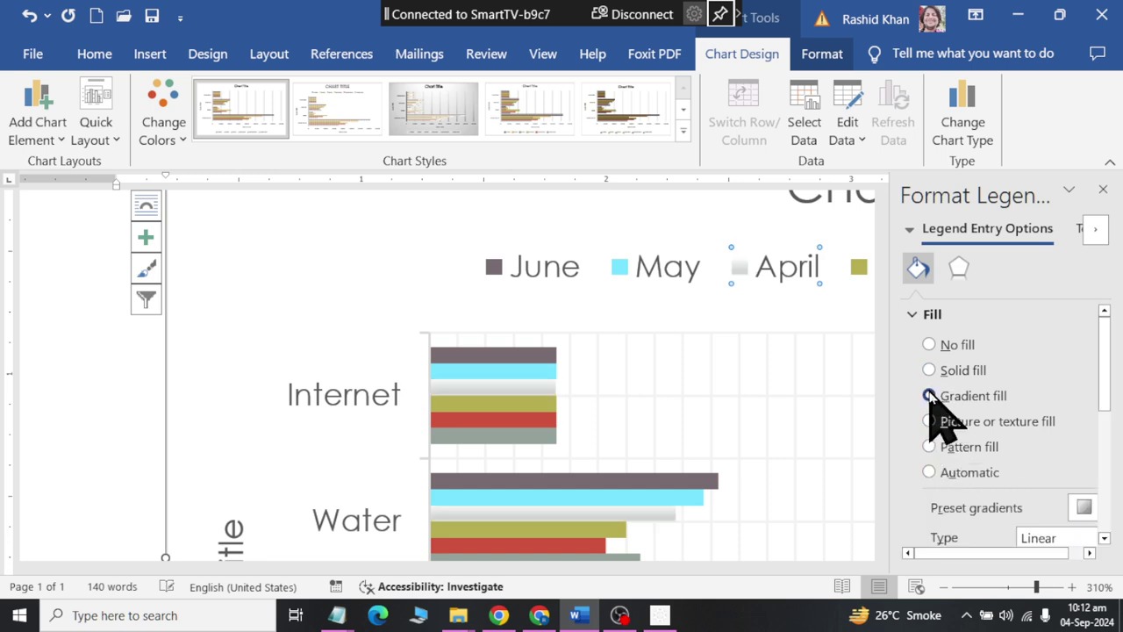
left_click(1088, 508)
left_click(1038, 472)
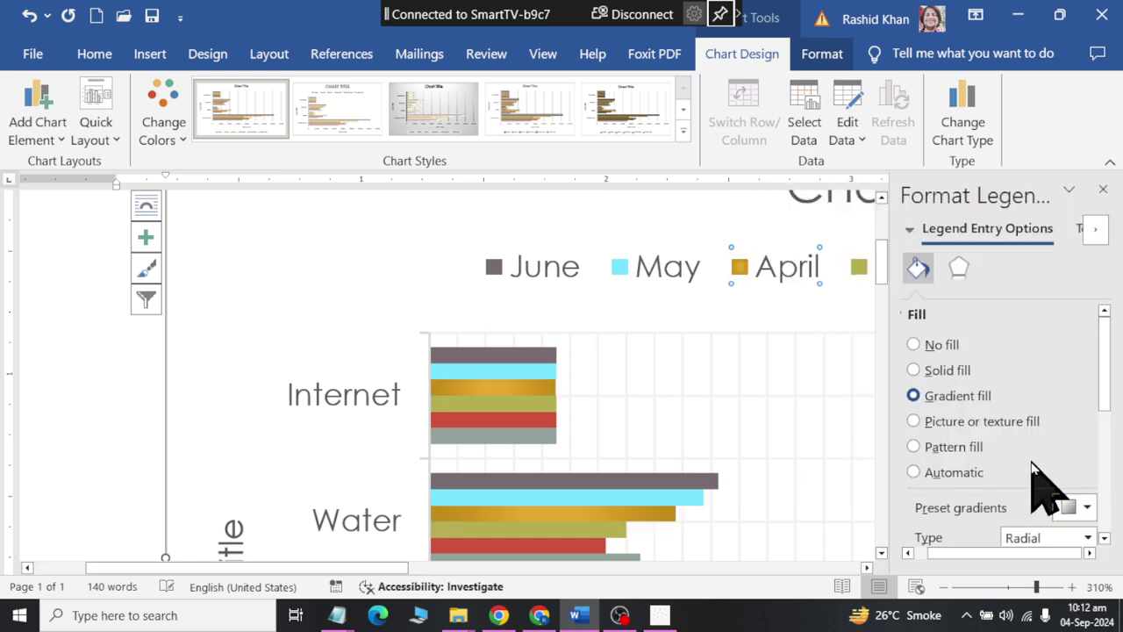
scroll(1009, 483, "down", 2)
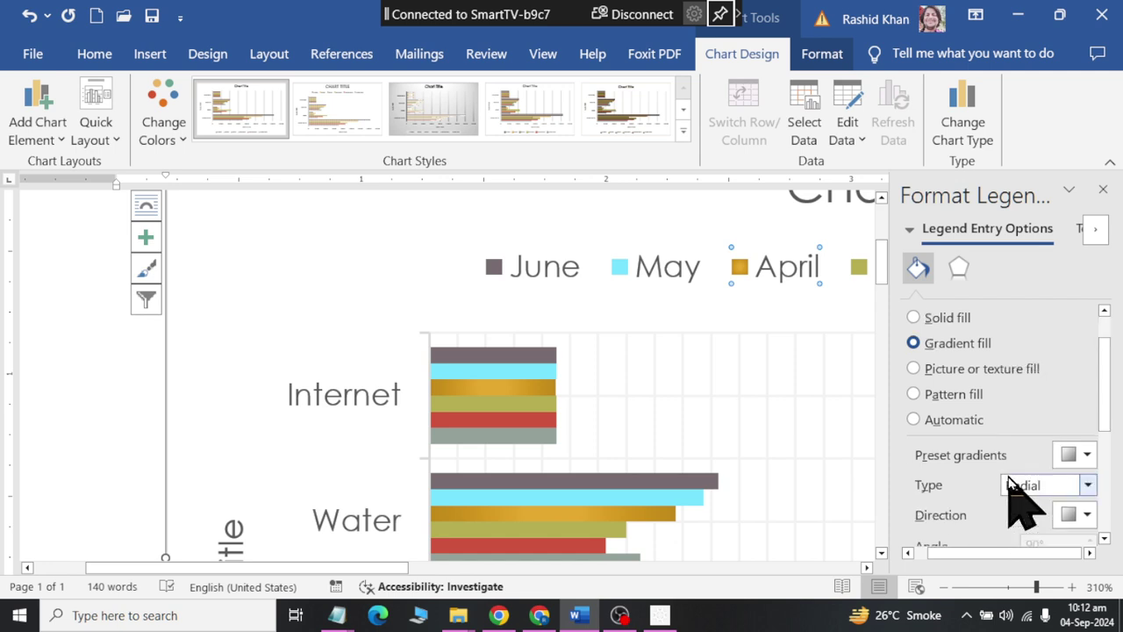
left_click(1044, 485)
left_click(1048, 505)
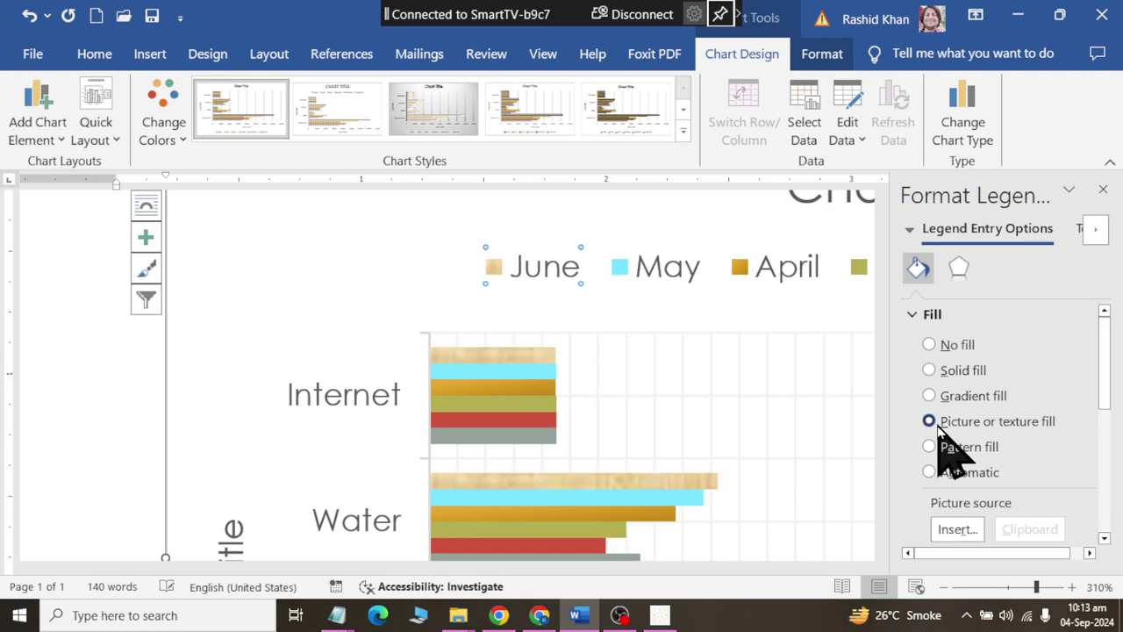
- Replace June's beige fill with the dark brown wood texture
left_click_drag(1107, 404, 1111, 489)
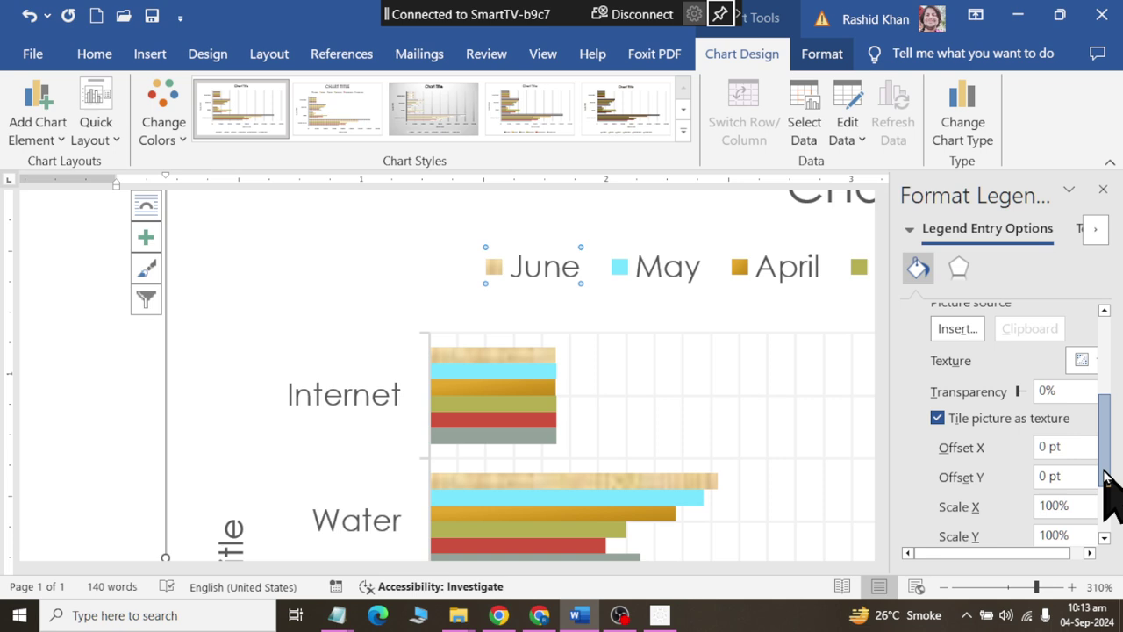
left_click_drag(880, 458, 810, 472)
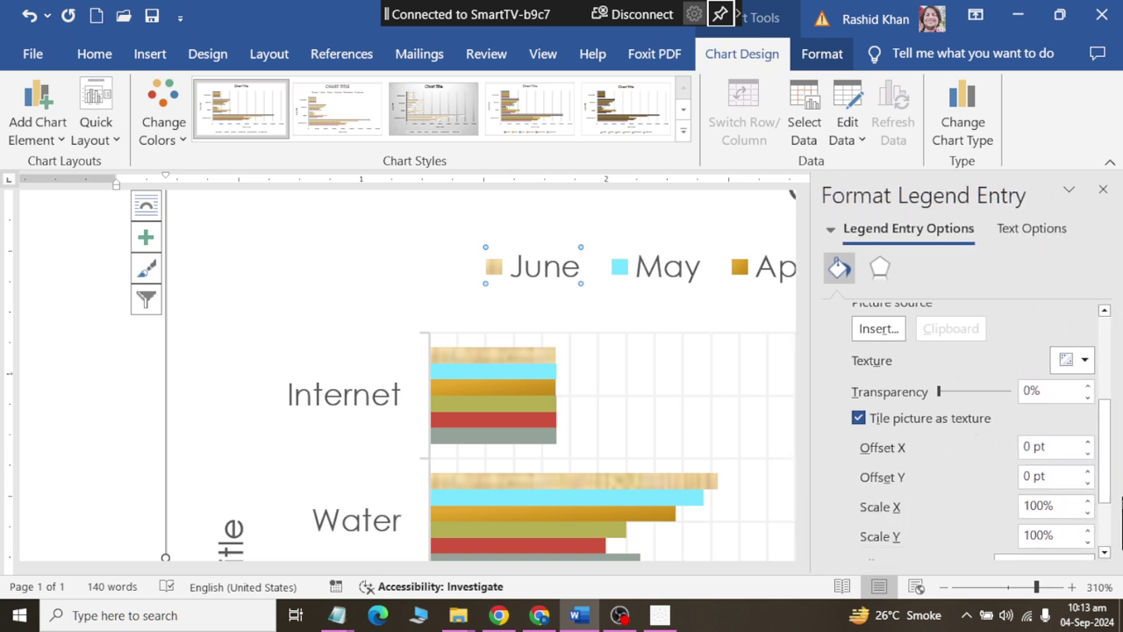
mouse_move(1111, 491)
left_mouse_down()
mouse_move(1111, 426)
mouse_move(1102, 527)
mouse_move(1109, 423)
mouse_move(1084, 501)
left_mouse_up()
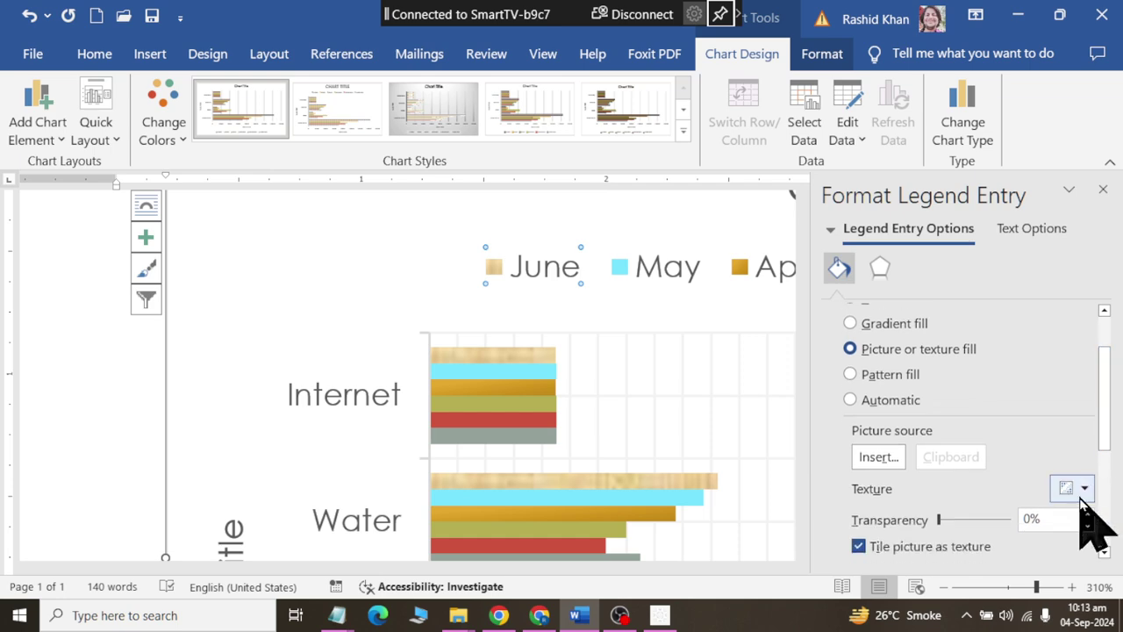
left_click(1085, 489)
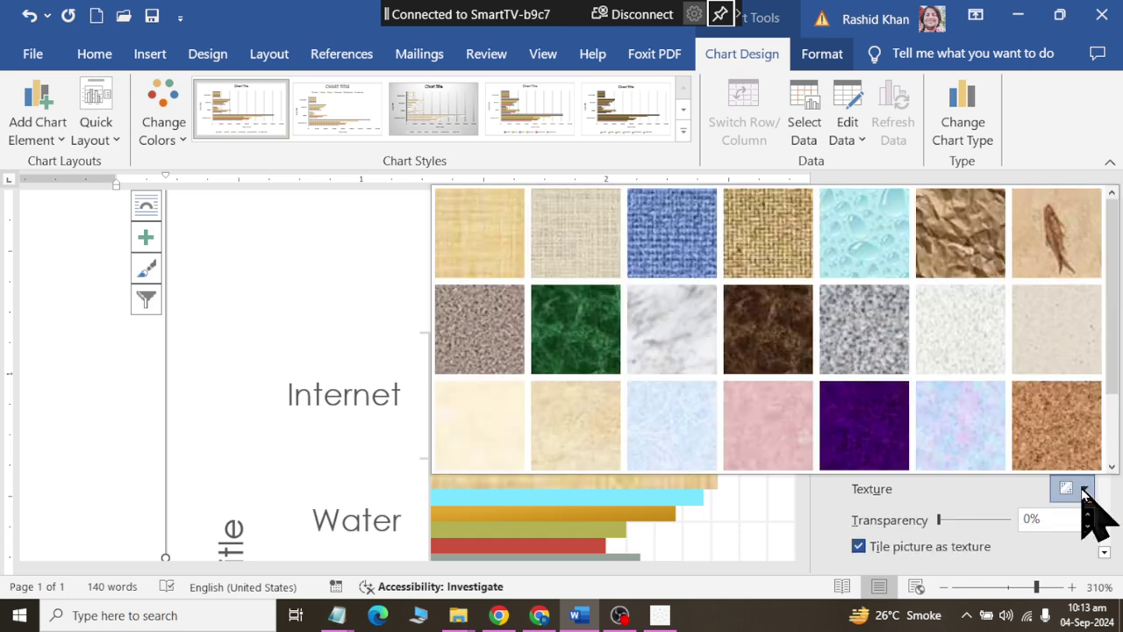
left_click(768, 346)
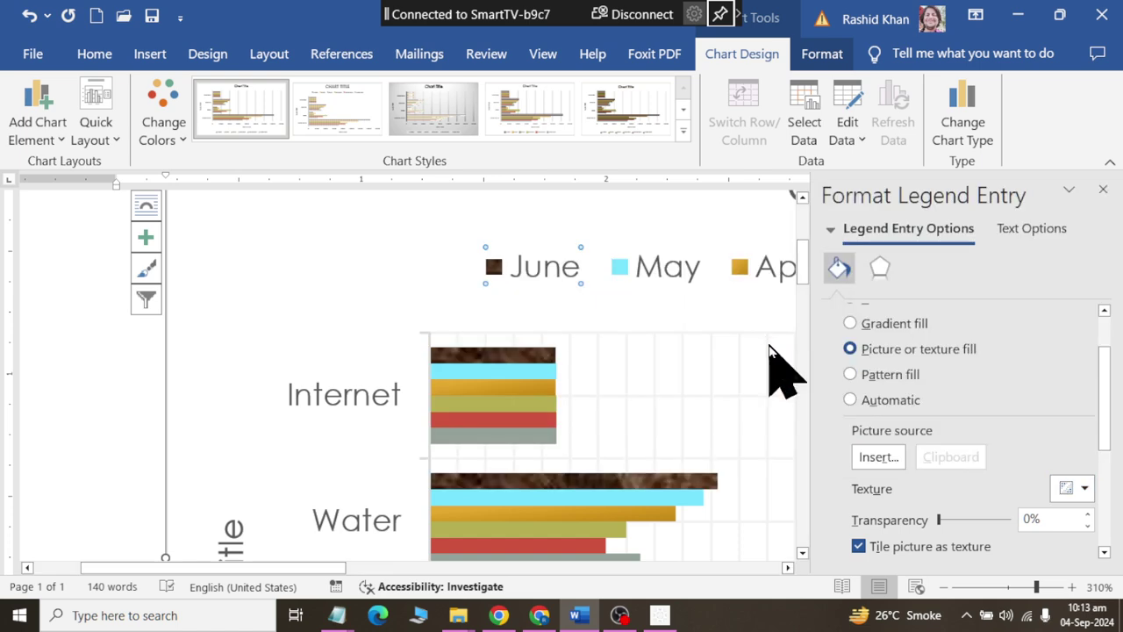
left_click(623, 568)
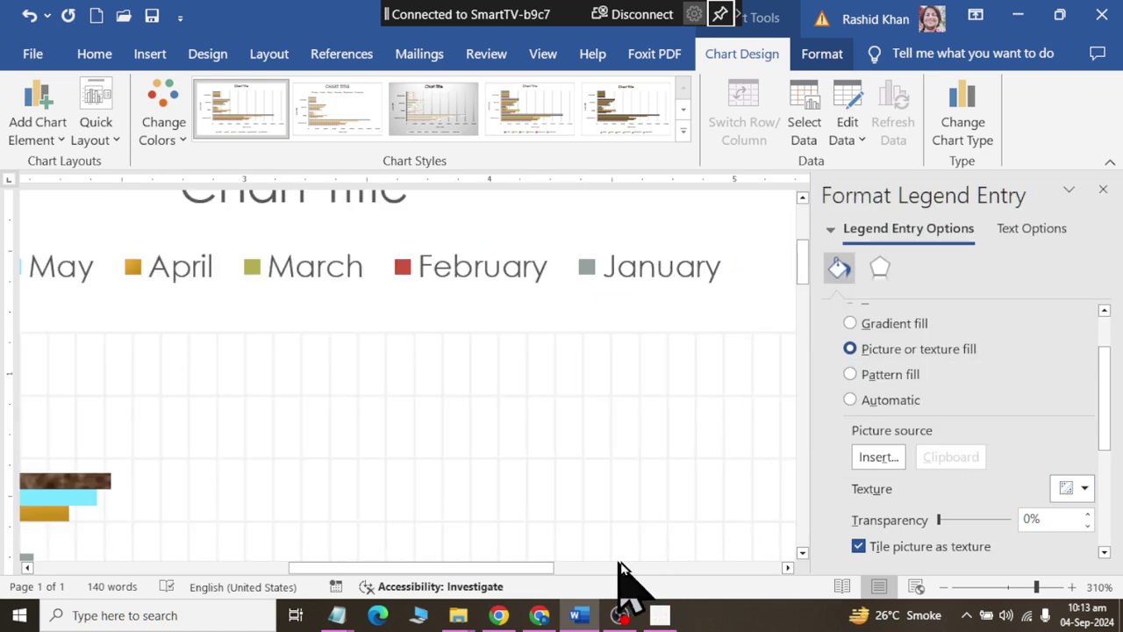
- Set the January legend entry to picture or texture fill and browse for a picture file
left_click(590, 274)
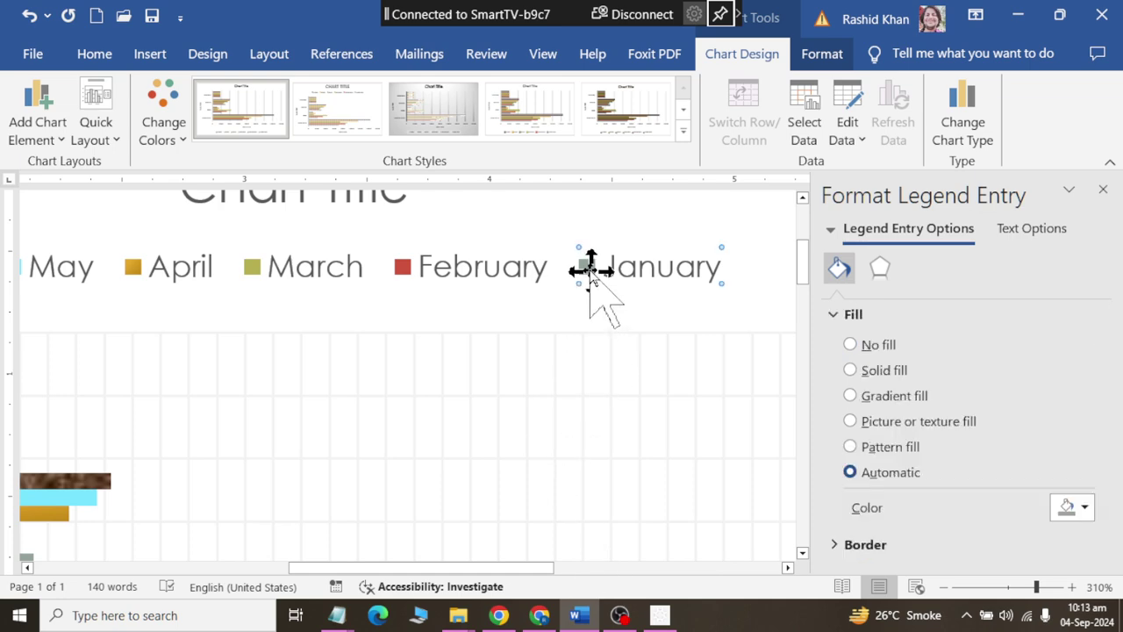
left_click(875, 426)
left_click(878, 530)
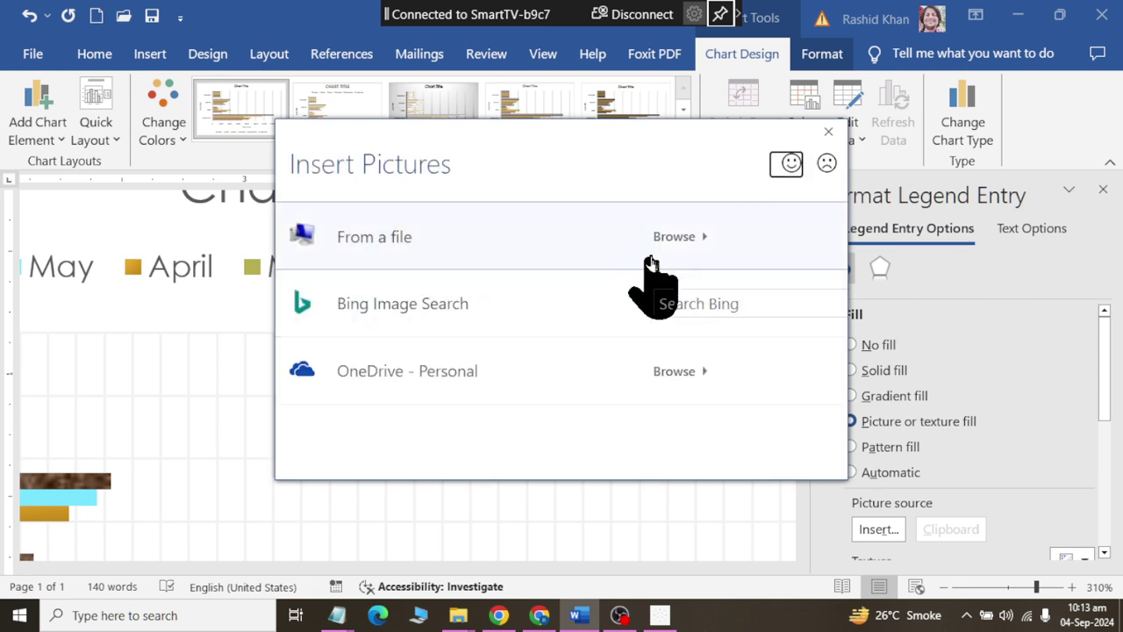
left_click(657, 235)
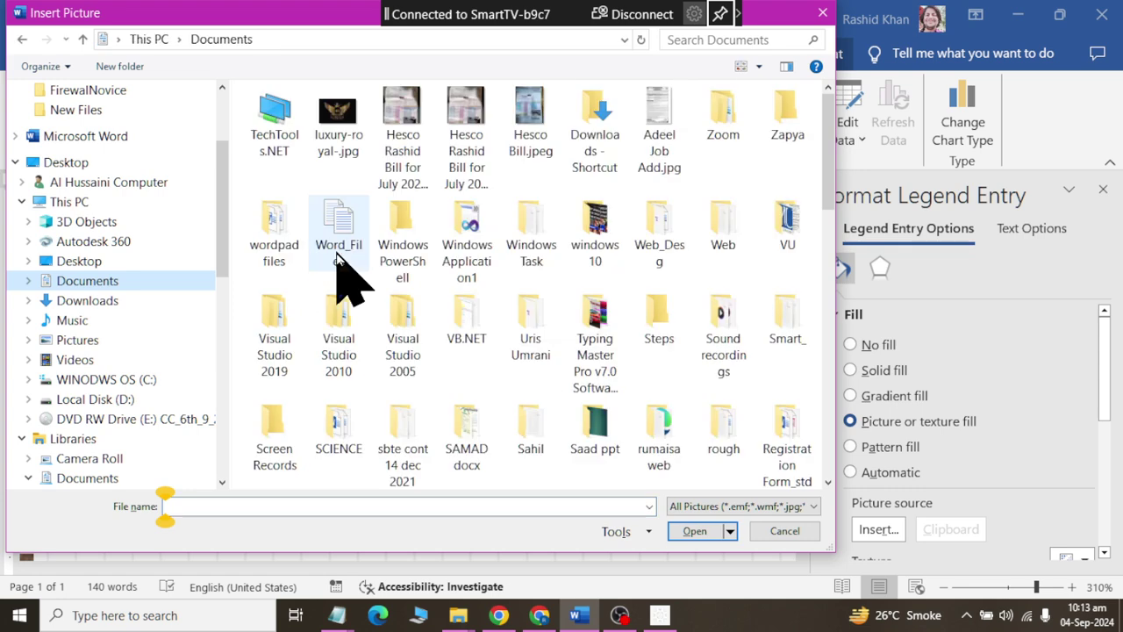
- Open the 'latest' folder and fill January's bars and marker with the logo image
scroll(340, 264, "down", 5)
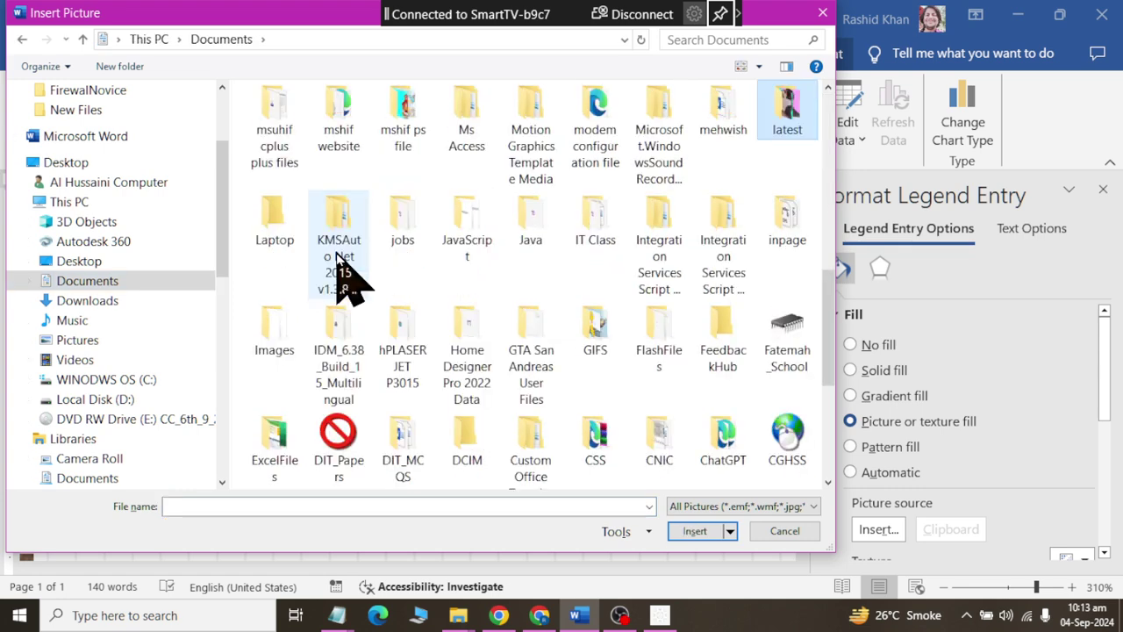
key("Return")
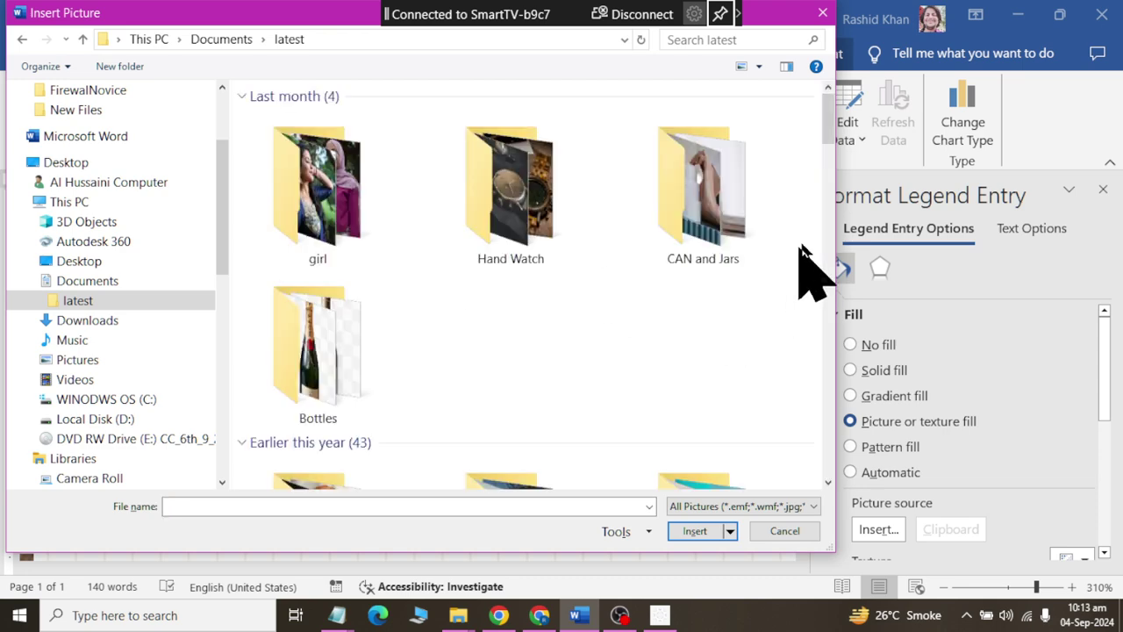
left_click_drag(824, 130, 840, 211)
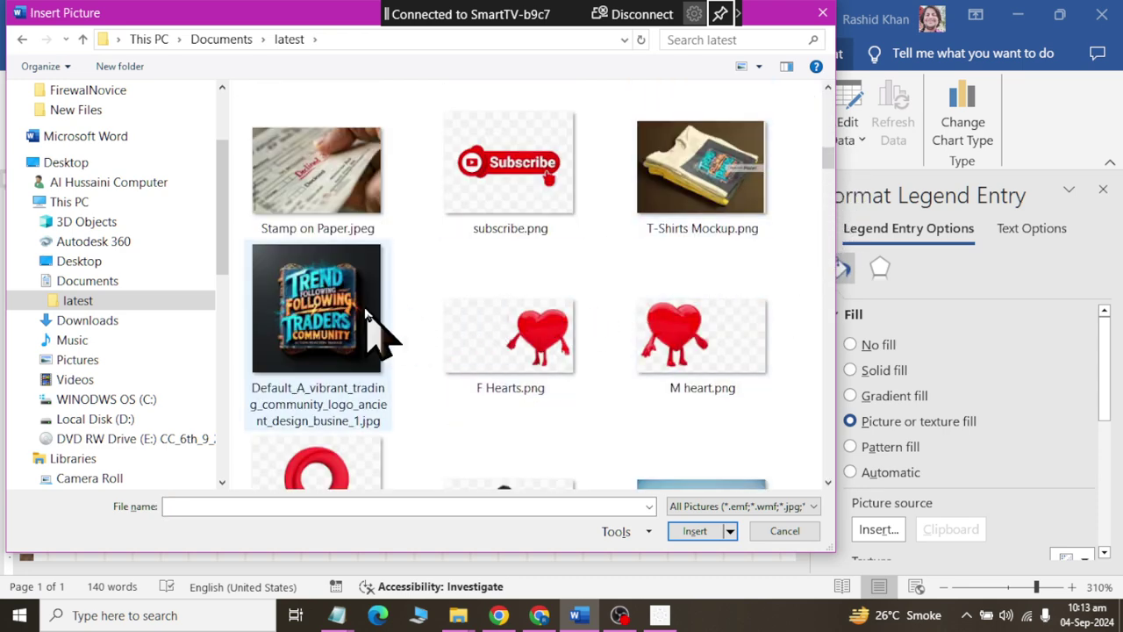
double_click(362, 316)
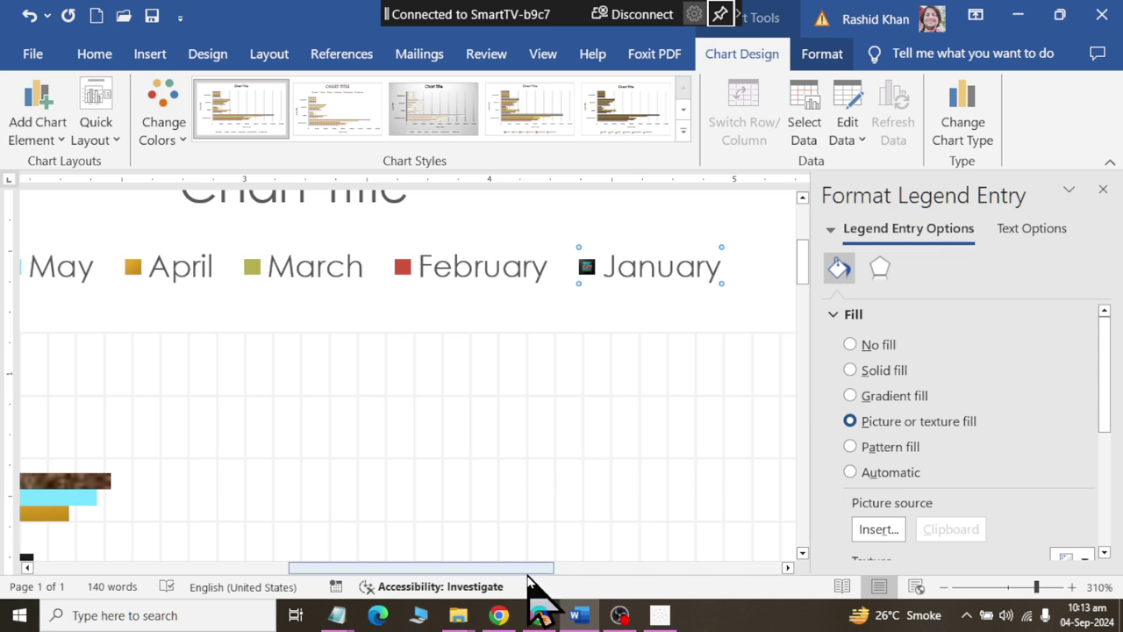
left_click_drag(431, 568, 289, 568)
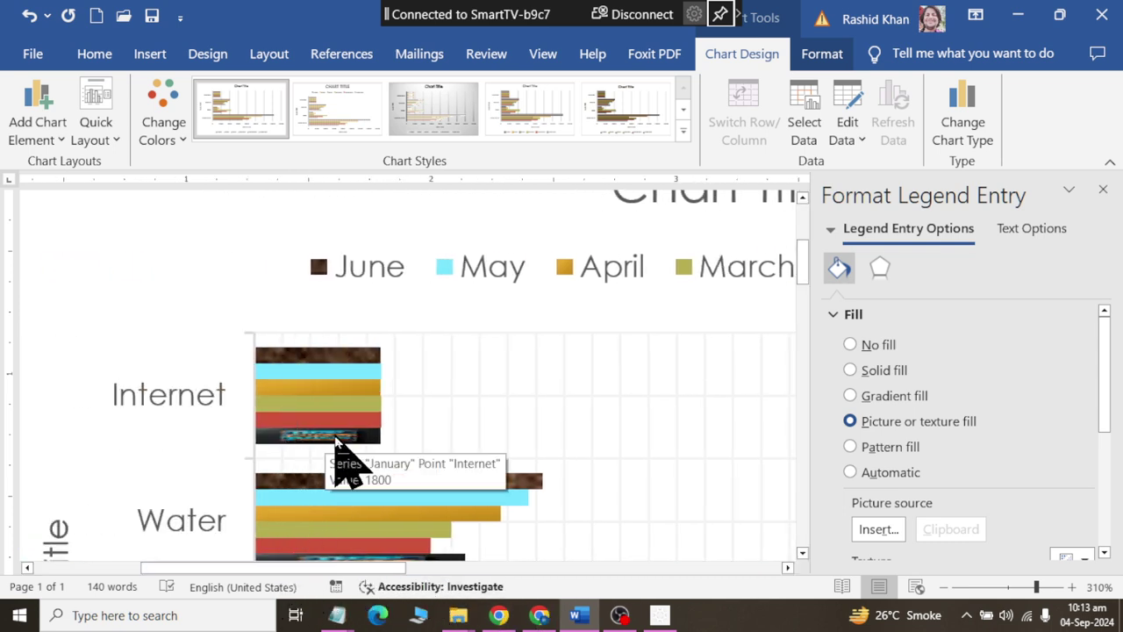
scroll(294, 443, "down", 3)
scroll(294, 443, "down", 1)
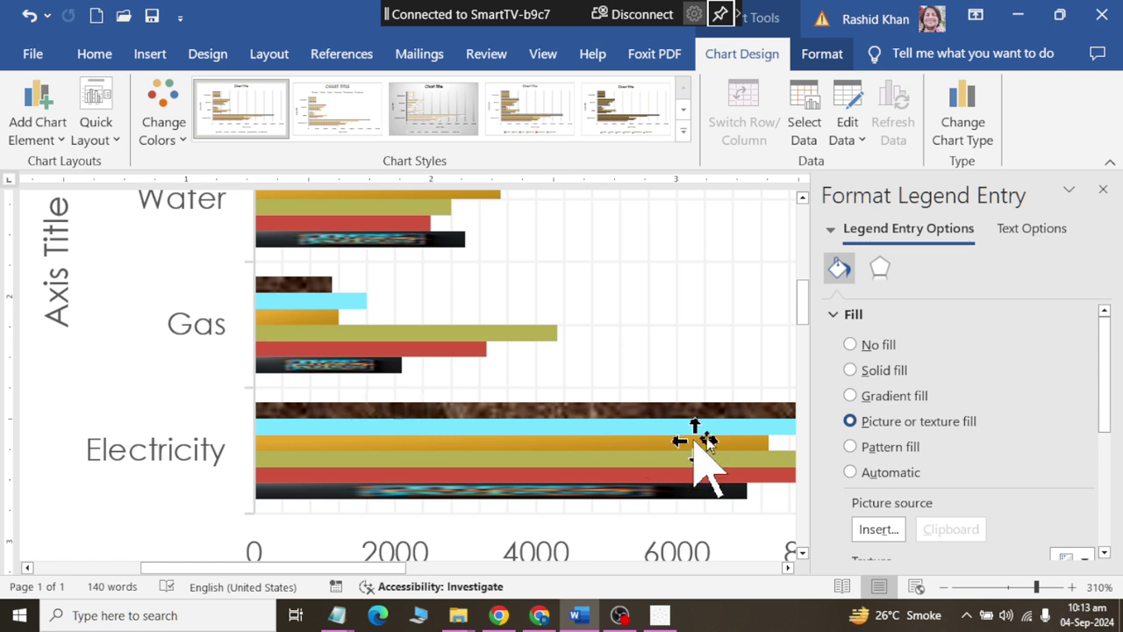
scroll(907, 526, "down", 3)
scroll(916, 531, "down", 1)
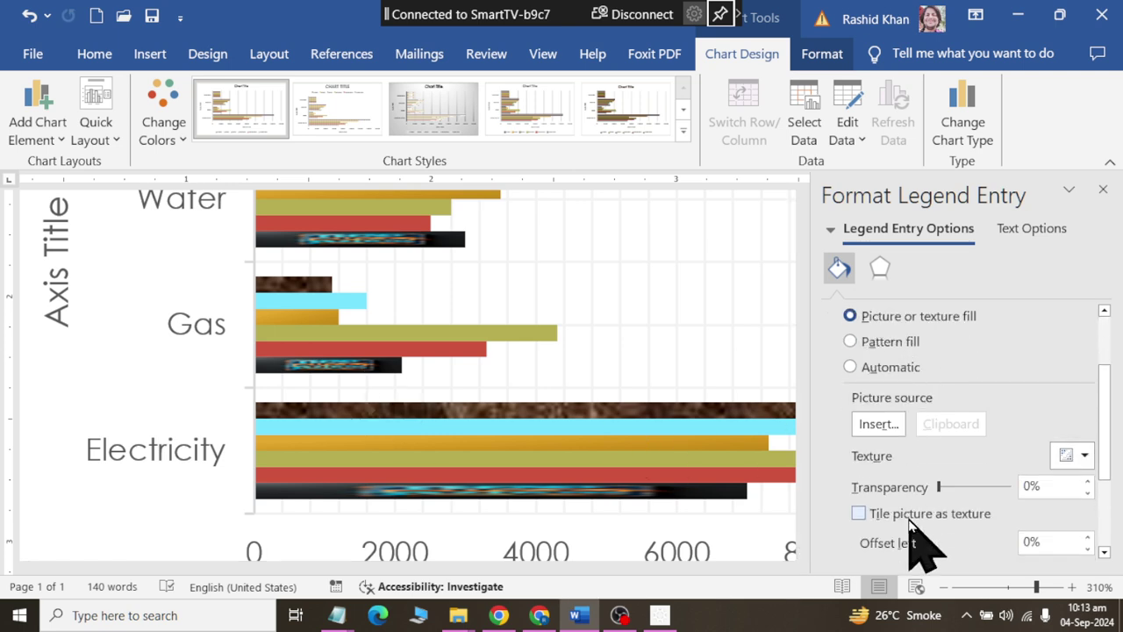
scroll(914, 522, "down", 2)
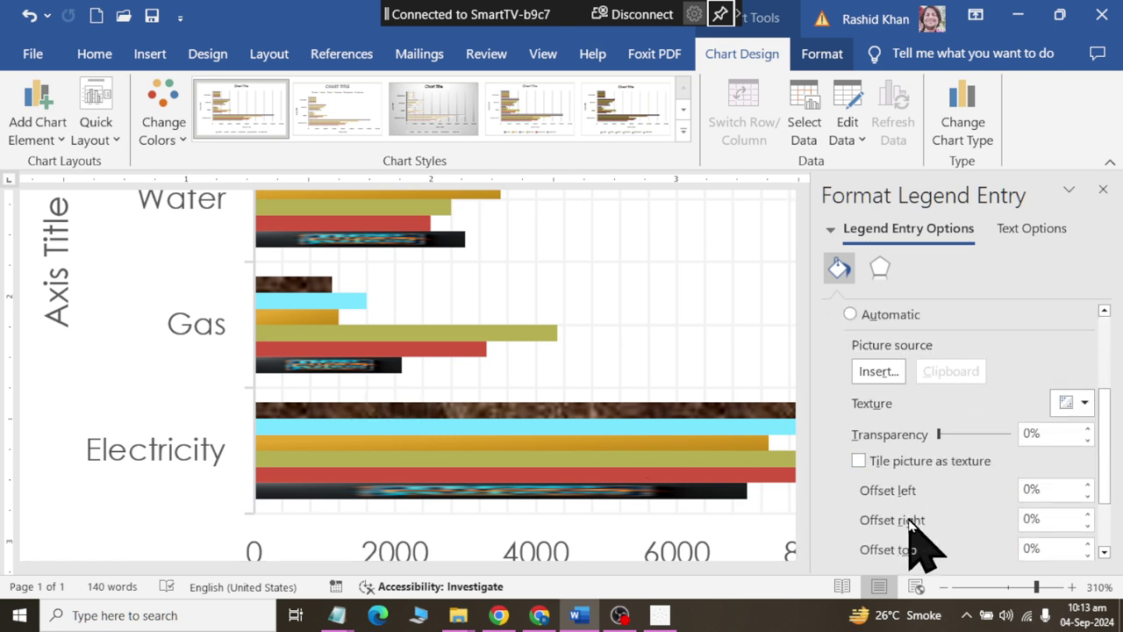
- Close the Format Legend Entry pane to reveal the textured bar chart
left_click(1102, 191)
scroll(286, 430, "up", 3)
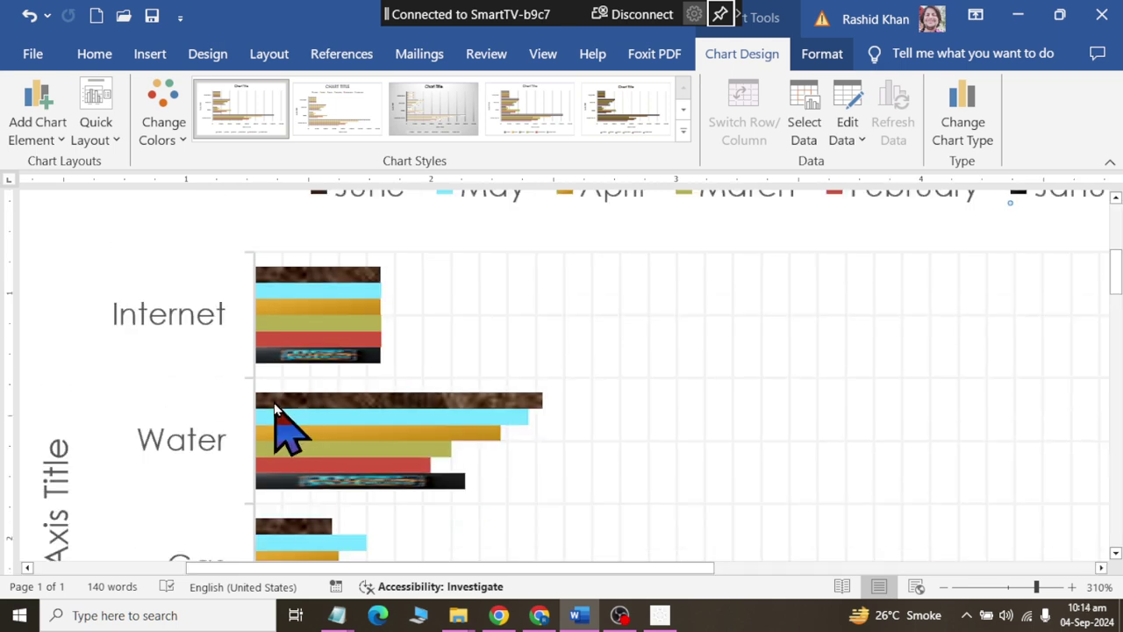
scroll(330, 351, "up", 4)
scroll(330, 333, "down", 3)
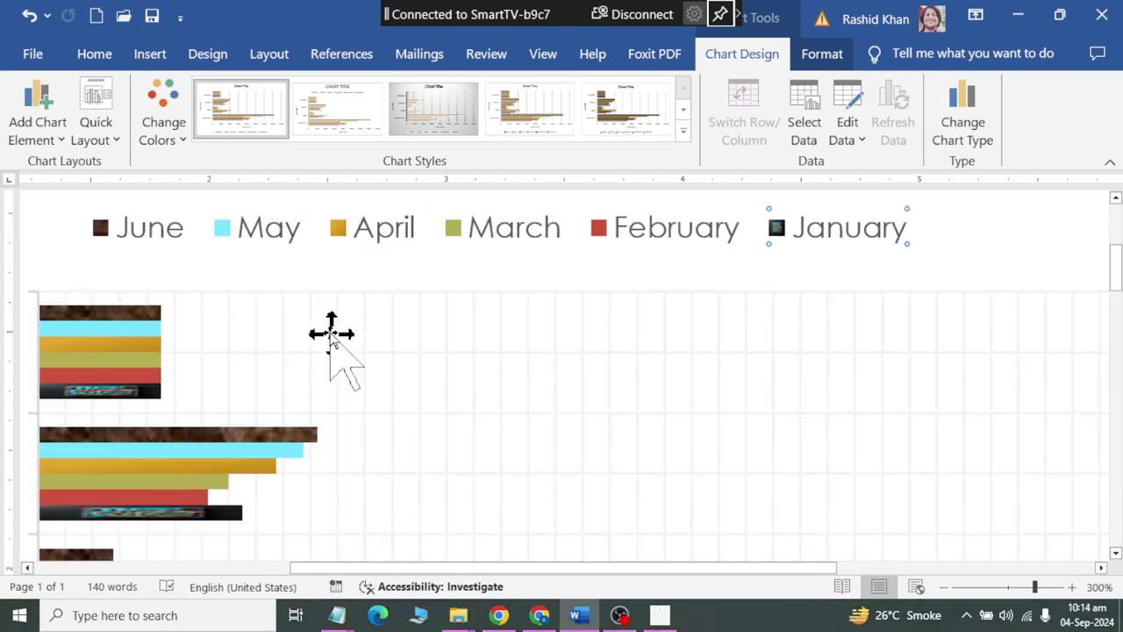
scroll(330, 333, "down", 3, "ctrl")
scroll(330, 333, "down", 2, "ctrl")
scroll(330, 333, "down", 2, "ctrl")
scroll(329, 334, "down", 3)
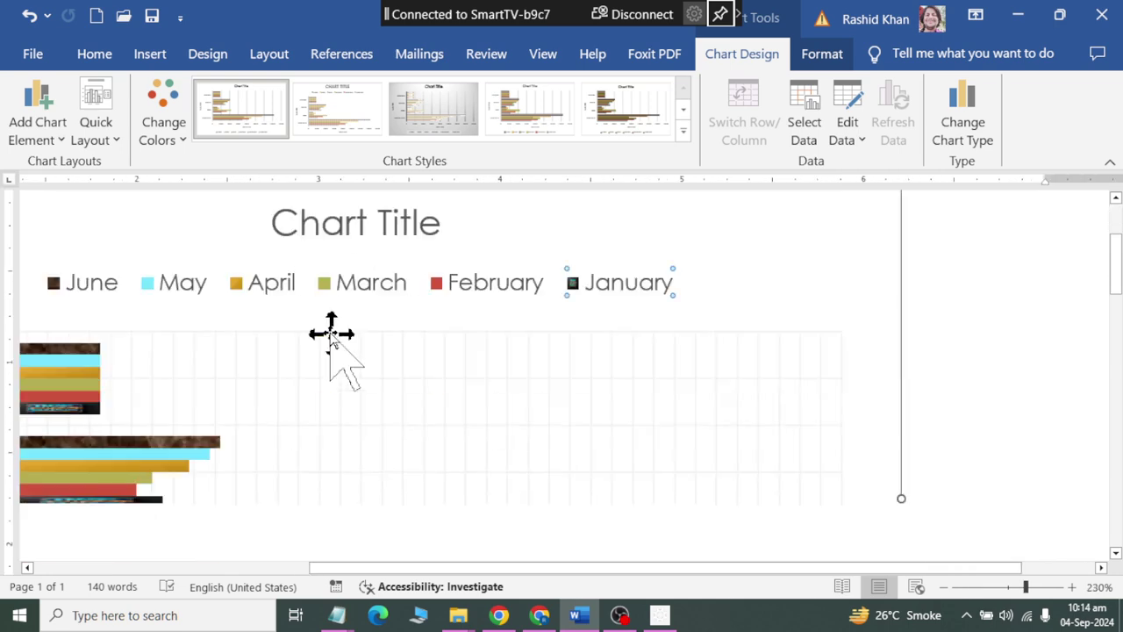
scroll(330, 334, "down", 3)
- Add a vertical Axis Title placeholder through Add Chart Element
scroll(330, 333, "up", 5)
scroll(329, 334, "down", 1, "ctrl")
scroll(330, 333, "down", 2)
scroll(332, 333, "down", 1, "ctrl")
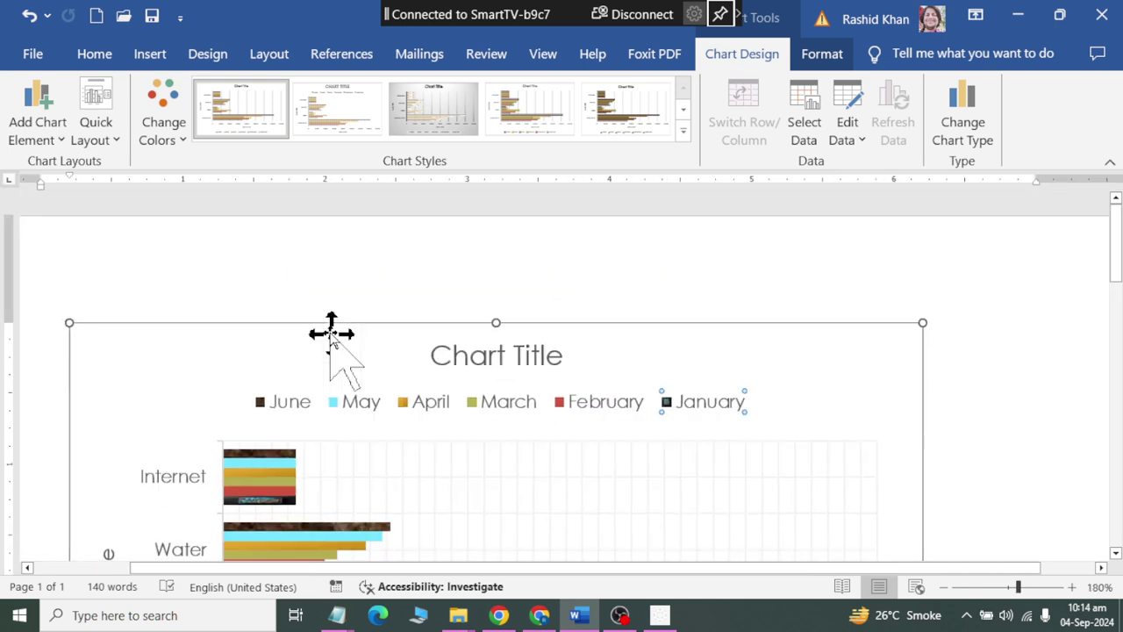
scroll(332, 333, "down", 1, "ctrl")
scroll(332, 334, "down", 1)
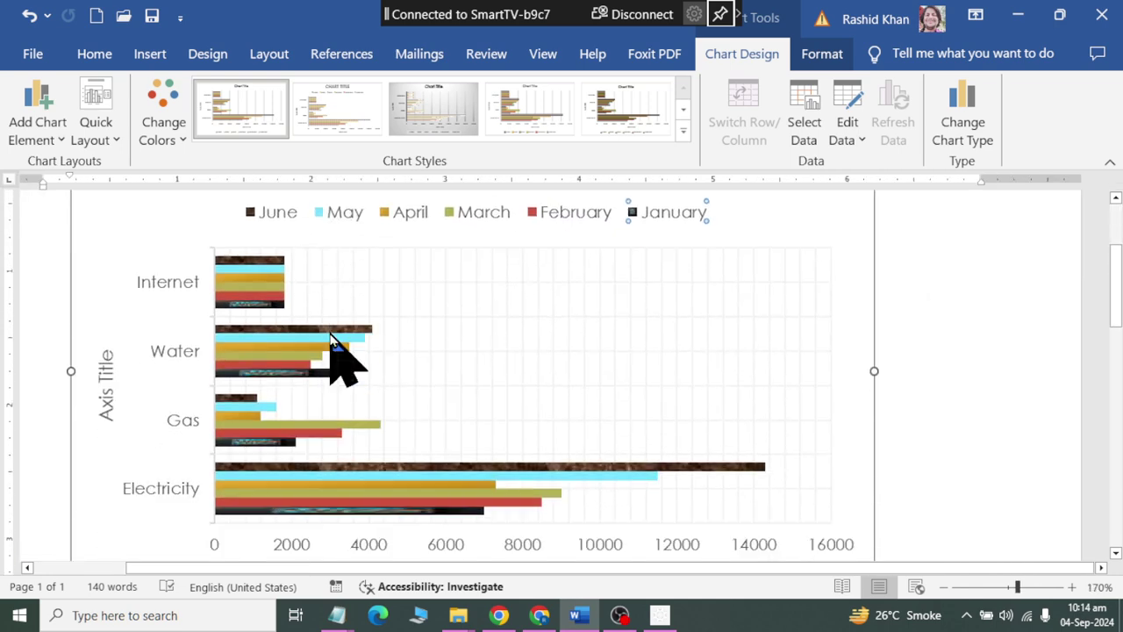
left_click(44, 140)
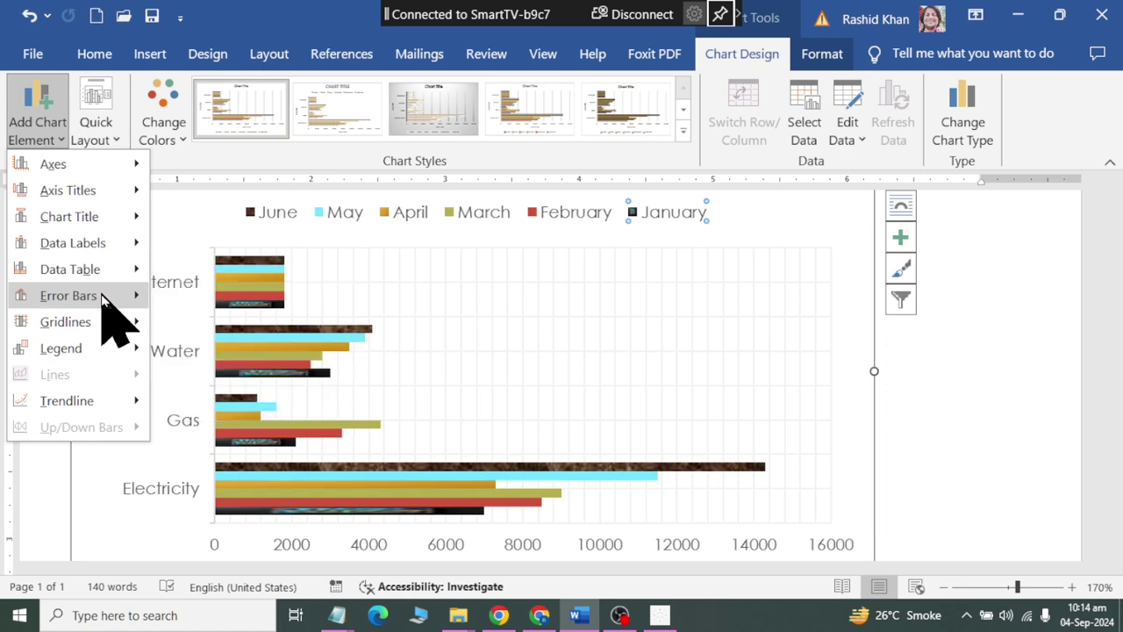
mouse_move(53, 164)
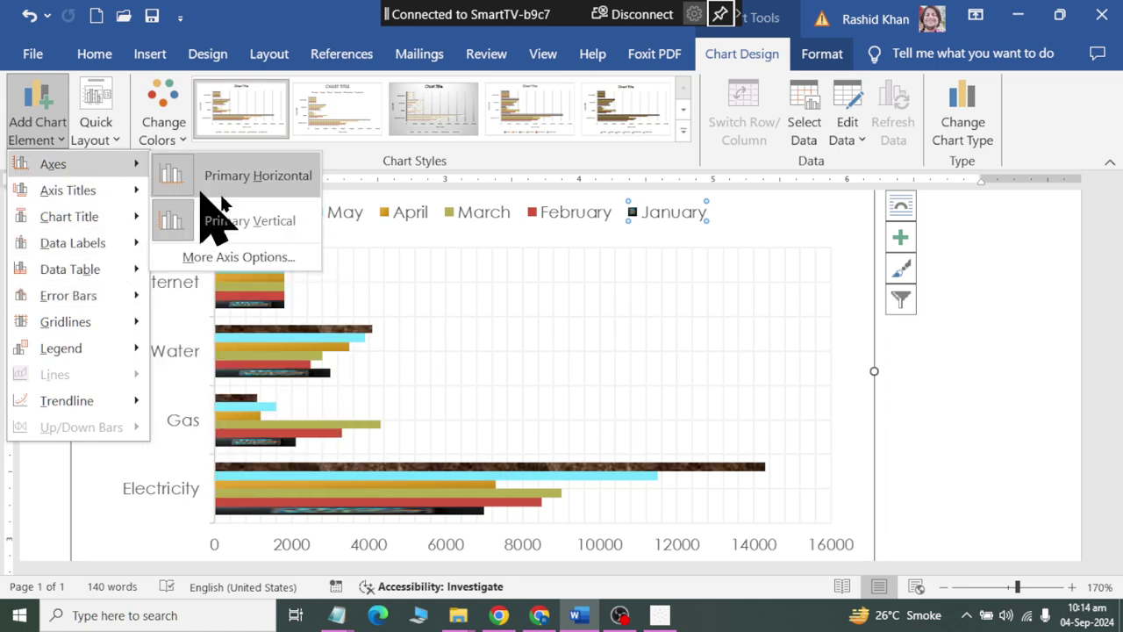
left_click(250, 220)
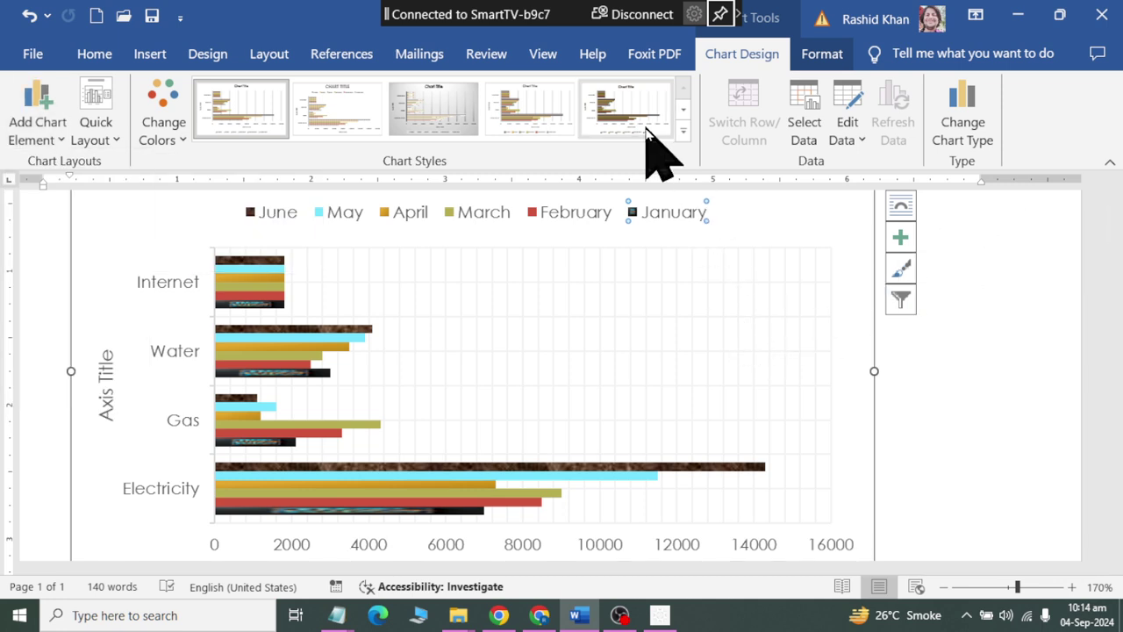
- Apply the outlined-bar chart style and switch rows and columns so months become categories
left_click(628, 112)
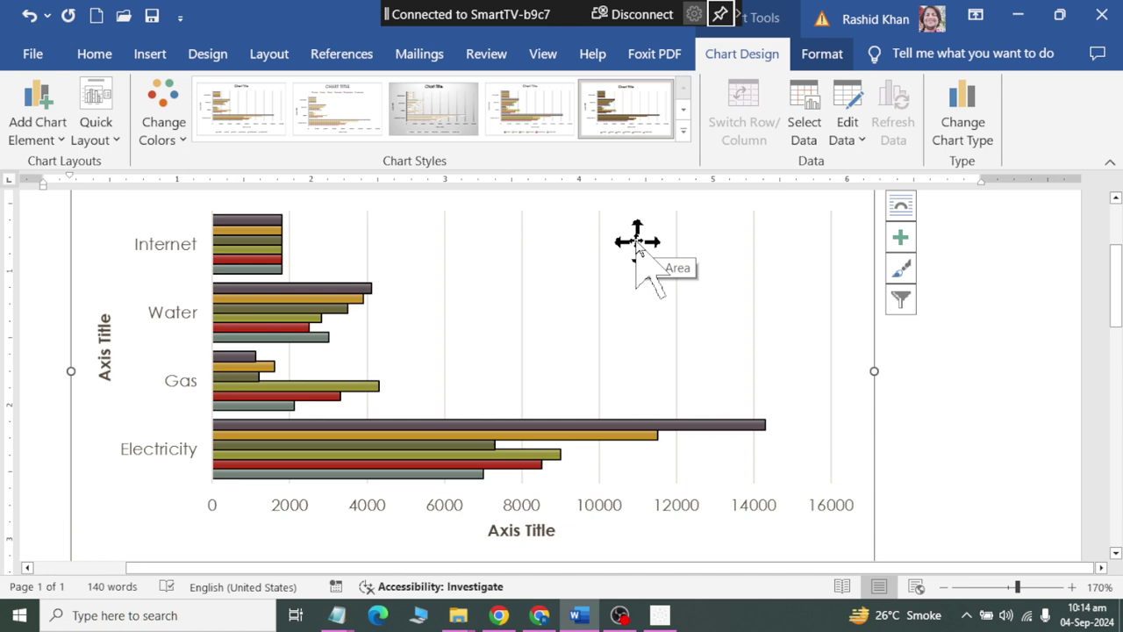
mouse_move(453, 442)
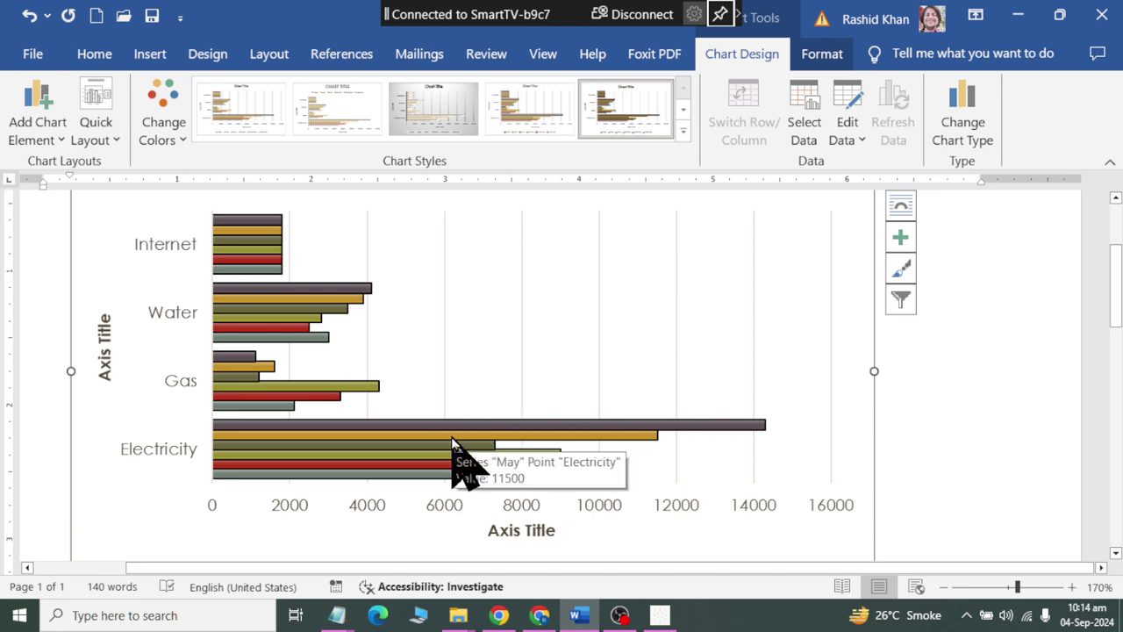
left_click(804, 123)
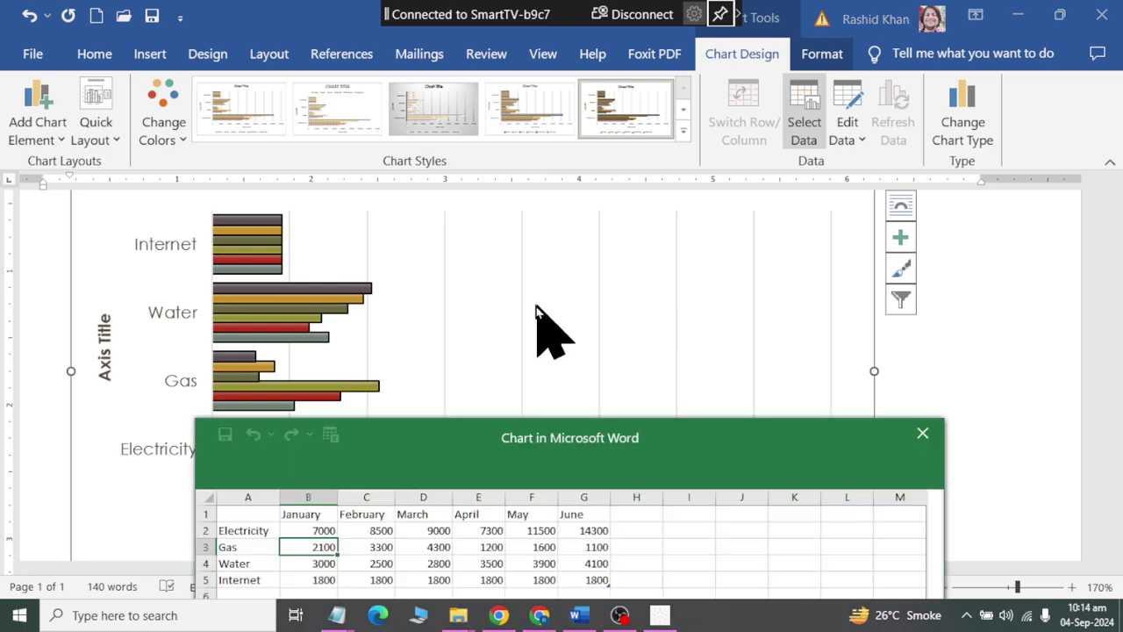
left_click(800, 352)
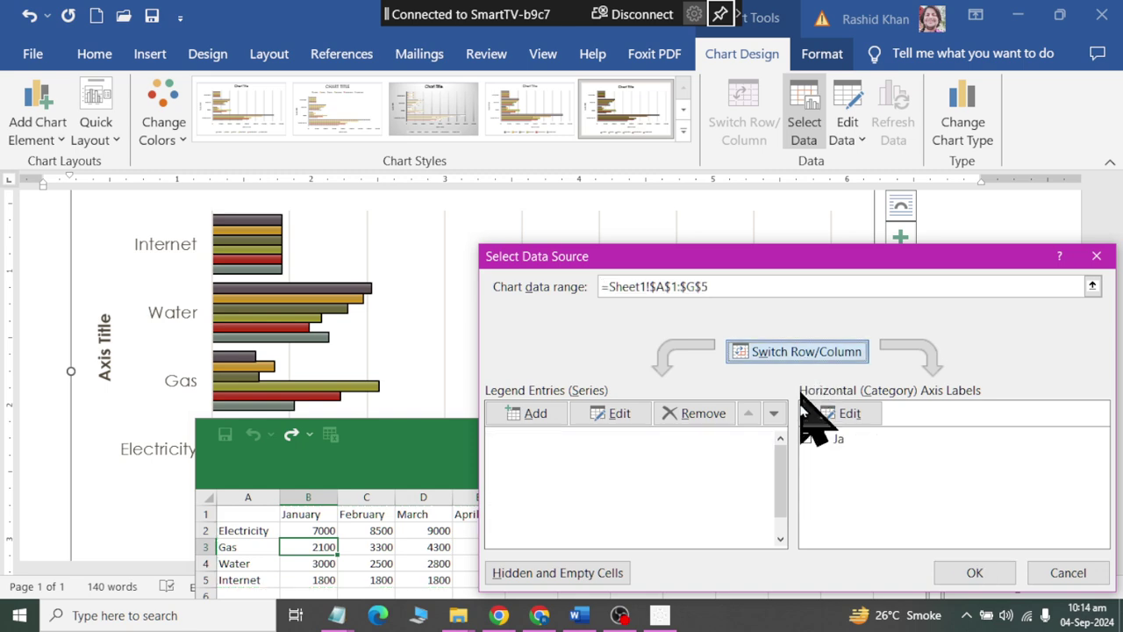
left_click(974, 572)
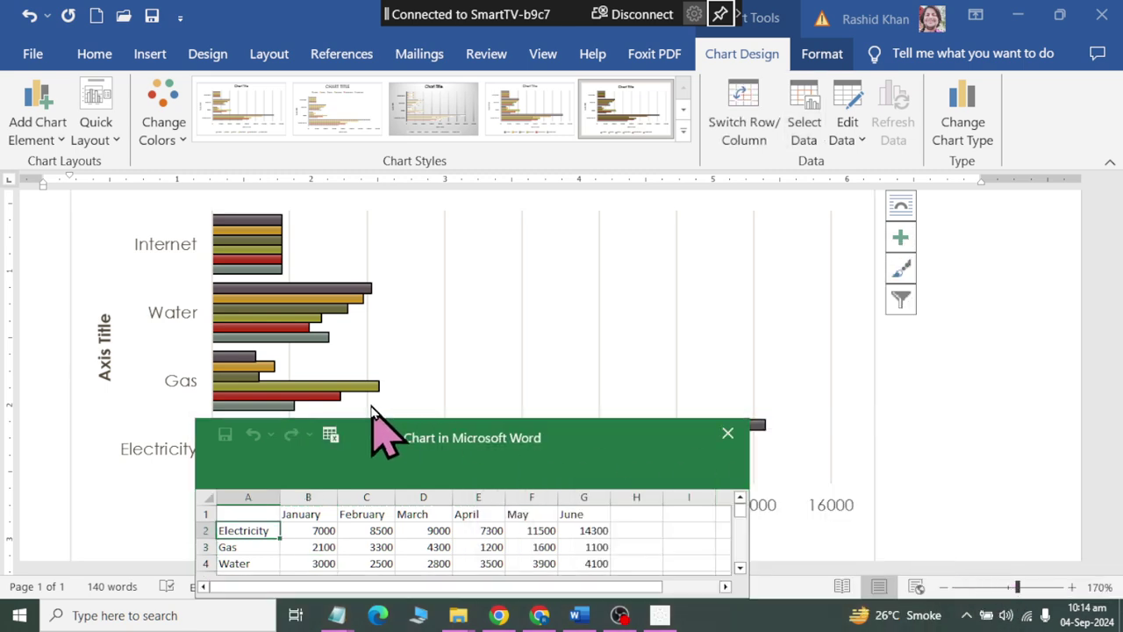
left_click(728, 433)
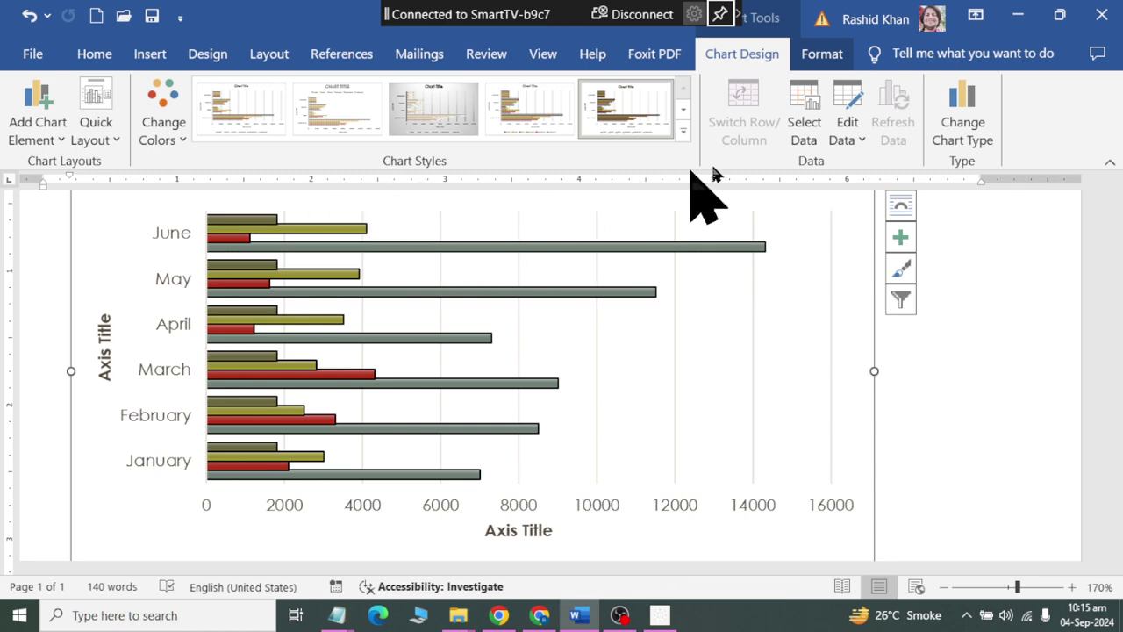
- Apply the dark glowing chart style with the legend on top
left_click(684, 131)
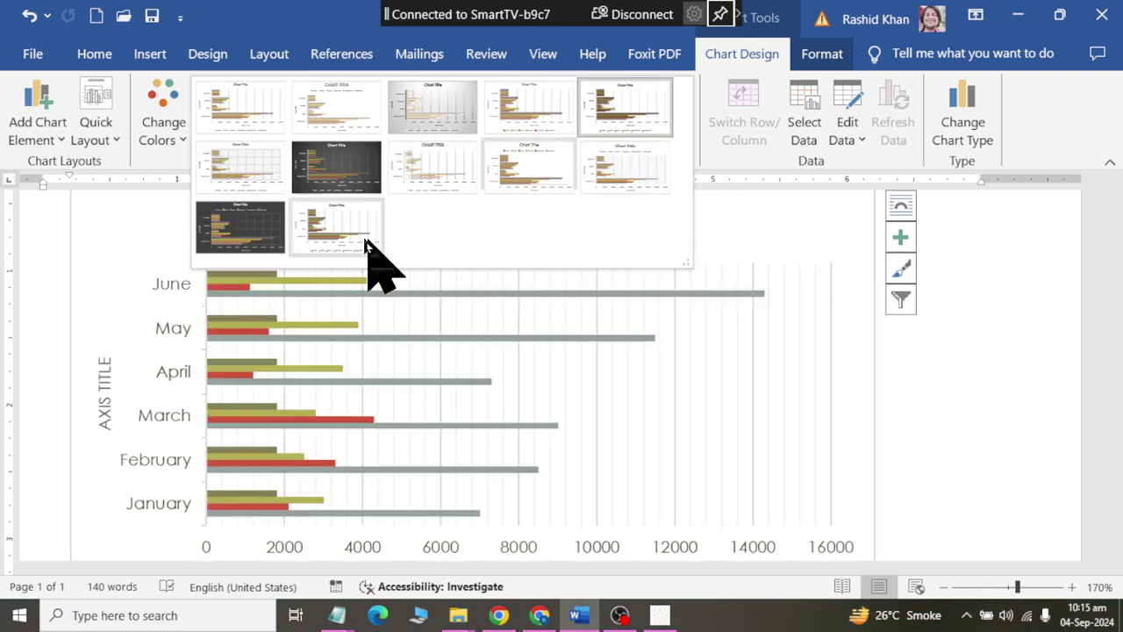
left_click(361, 238)
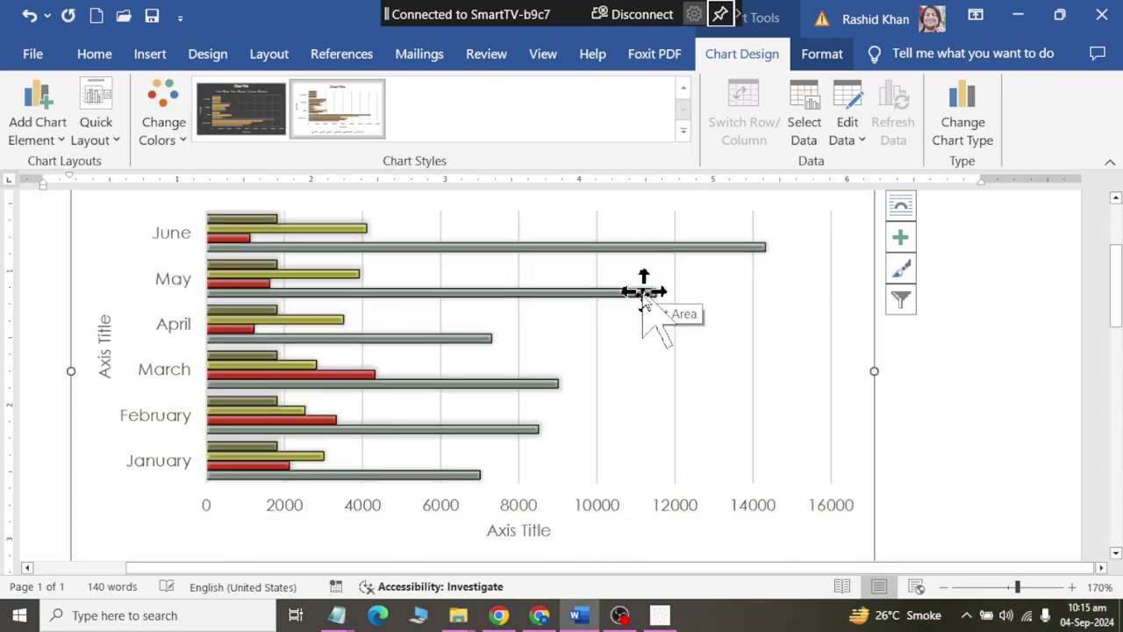
left_click(239, 110)
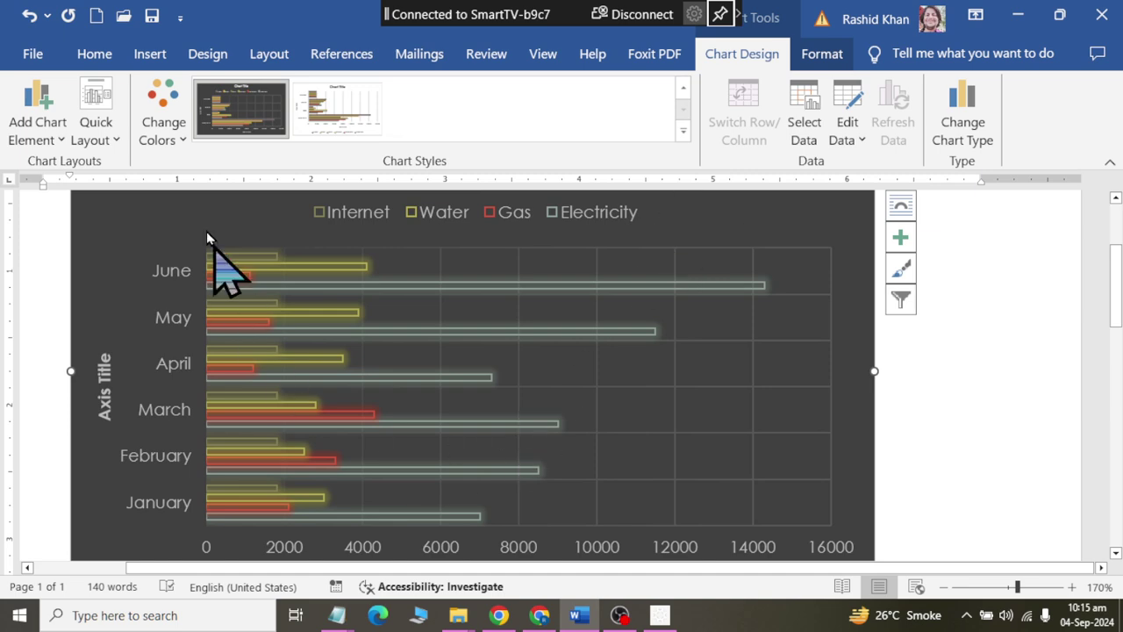
- Add a data table with legend keys beneath the bars
left_click(98, 130)
left_click(39, 127)
mouse_move(70, 269)
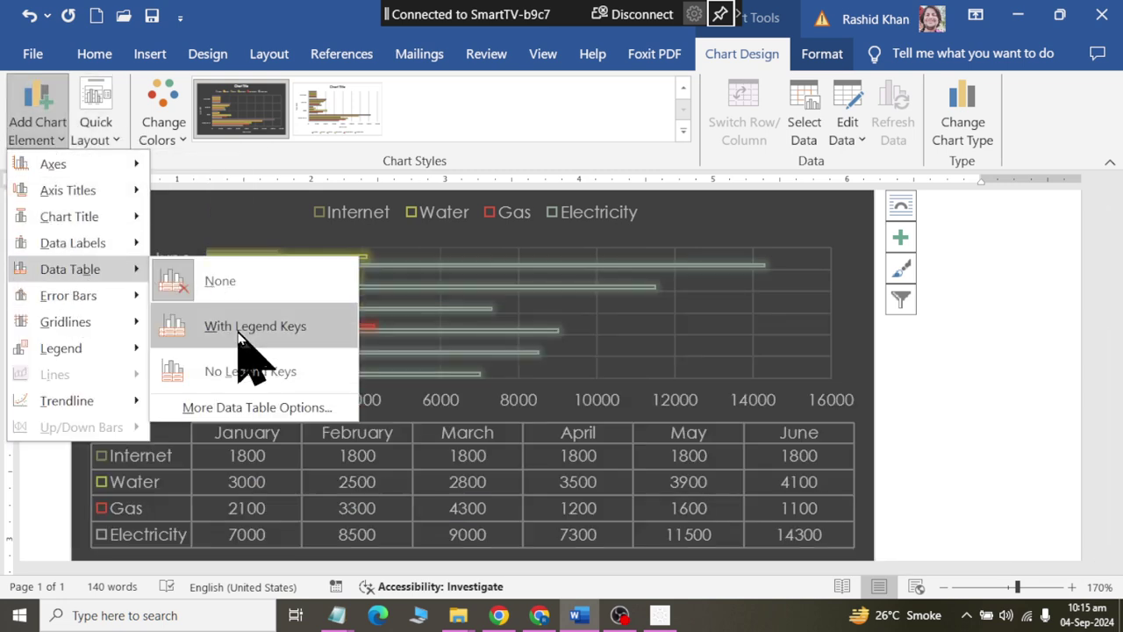
left_click(238, 333)
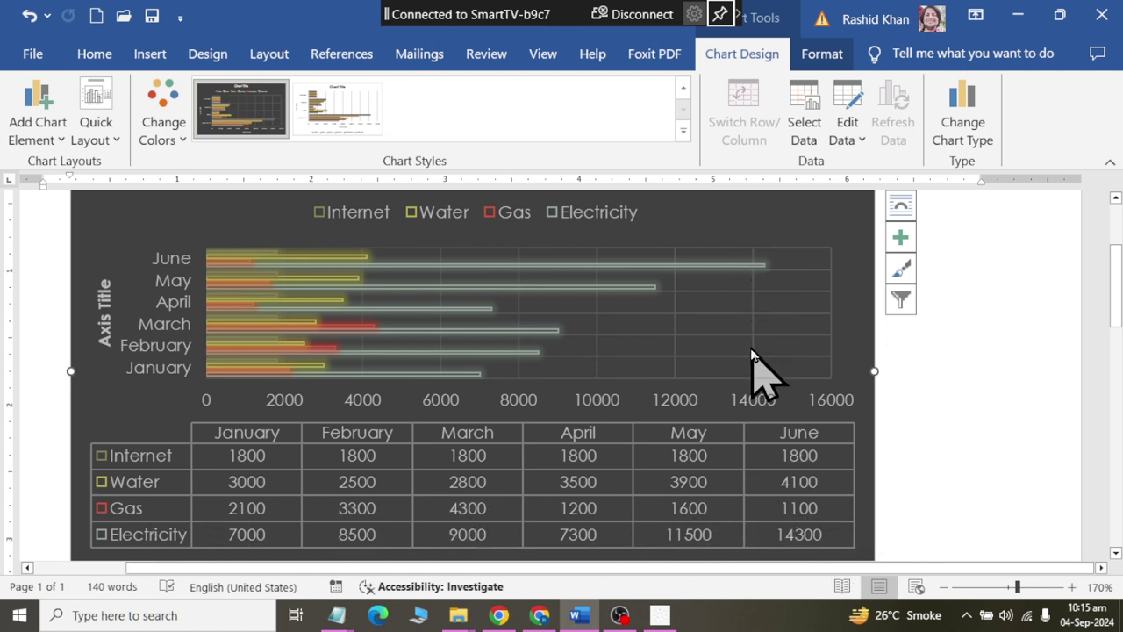
mouse_move(750, 265)
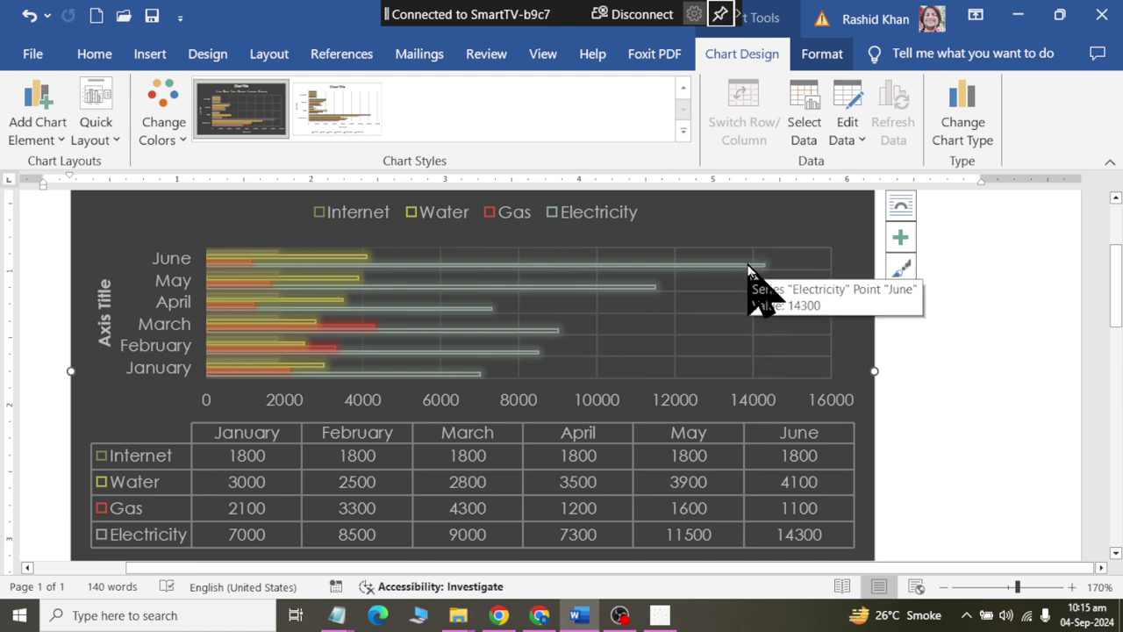
- Replace the chart title text with 'Monthly Utilities Expense'
scroll(842, 370, "up", 2)
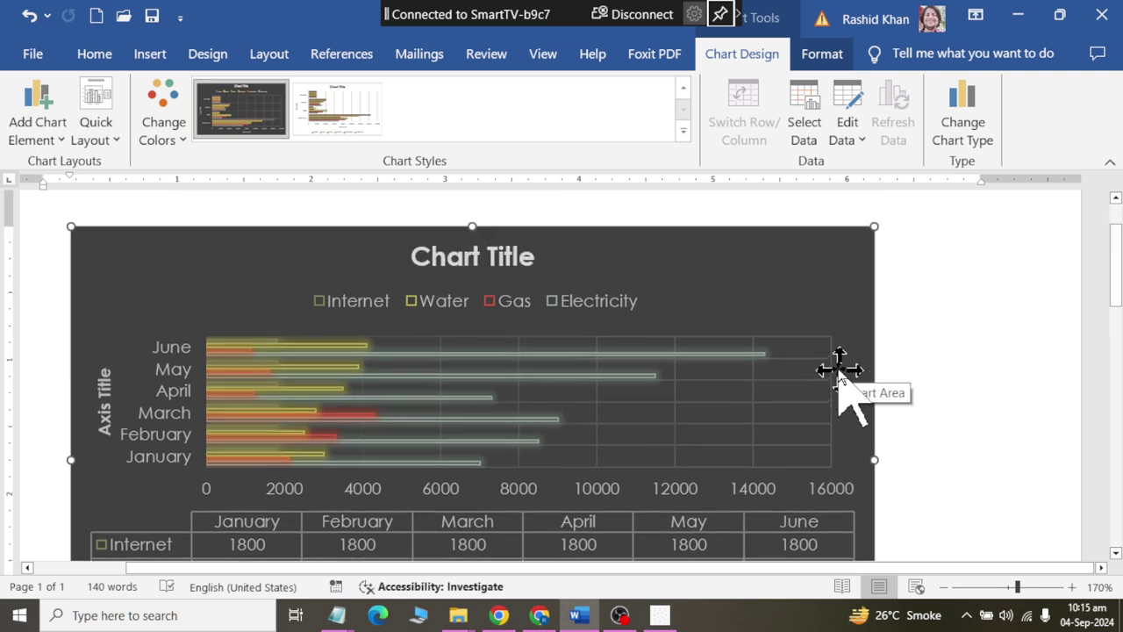
double_click(488, 256)
triple_click(506, 255)
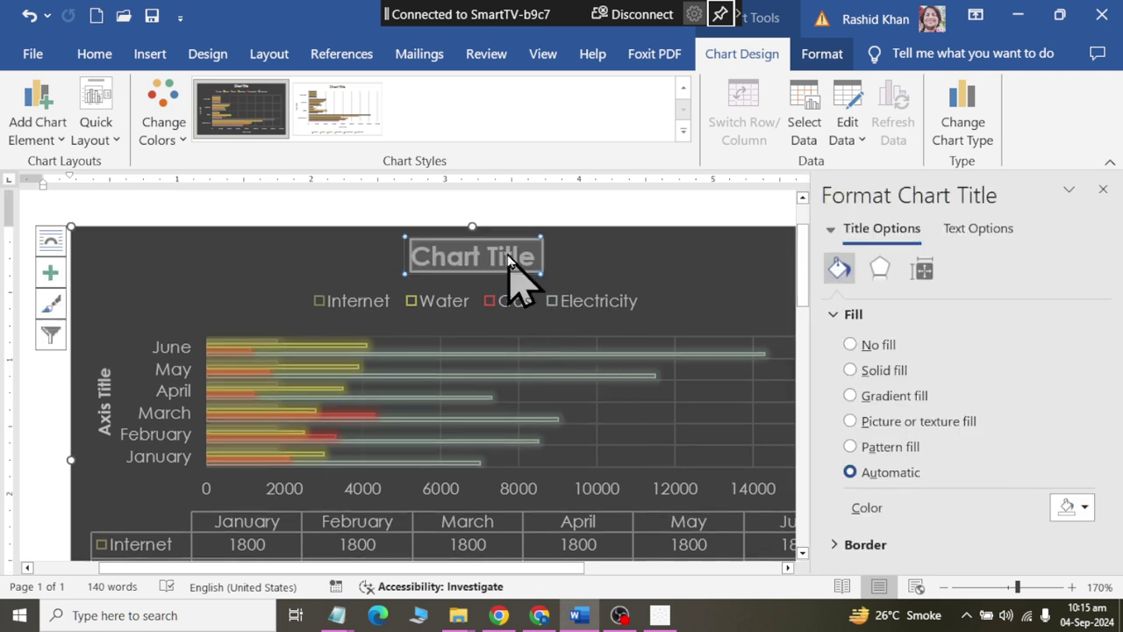
type("M")
type("onth")
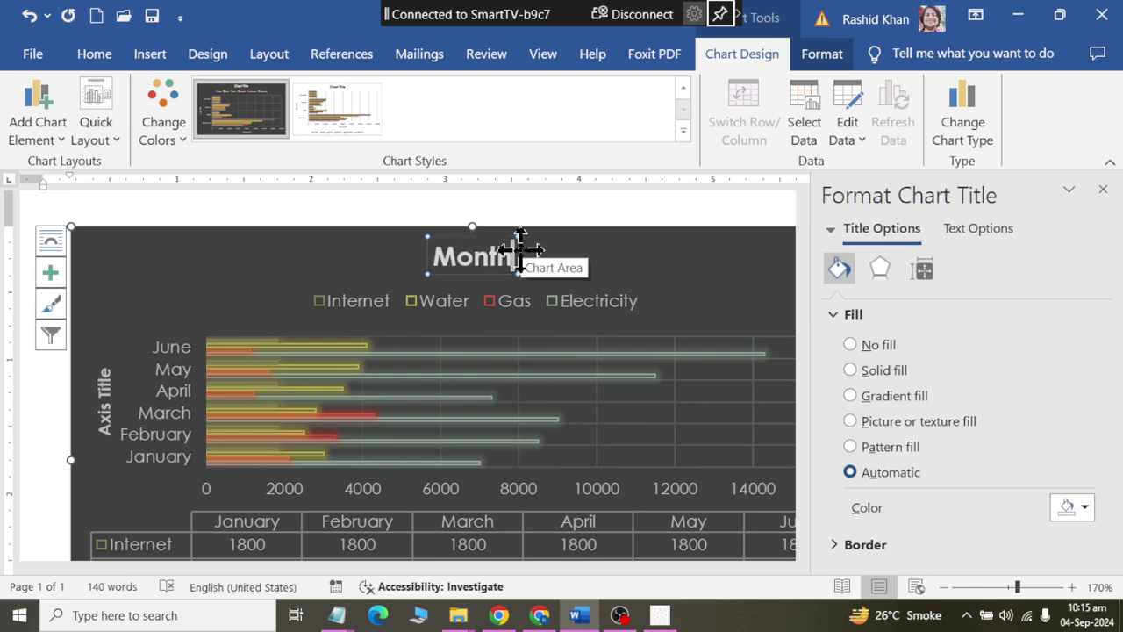
key("BackSpace")
key("BackSpace")
type("thly ")
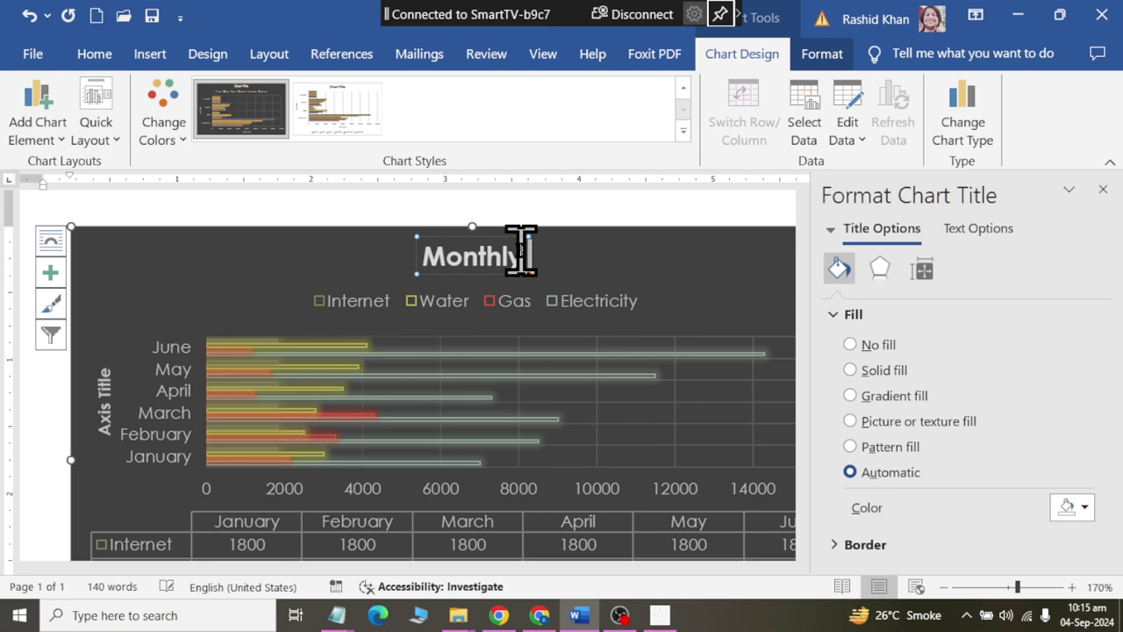
type("Uti")
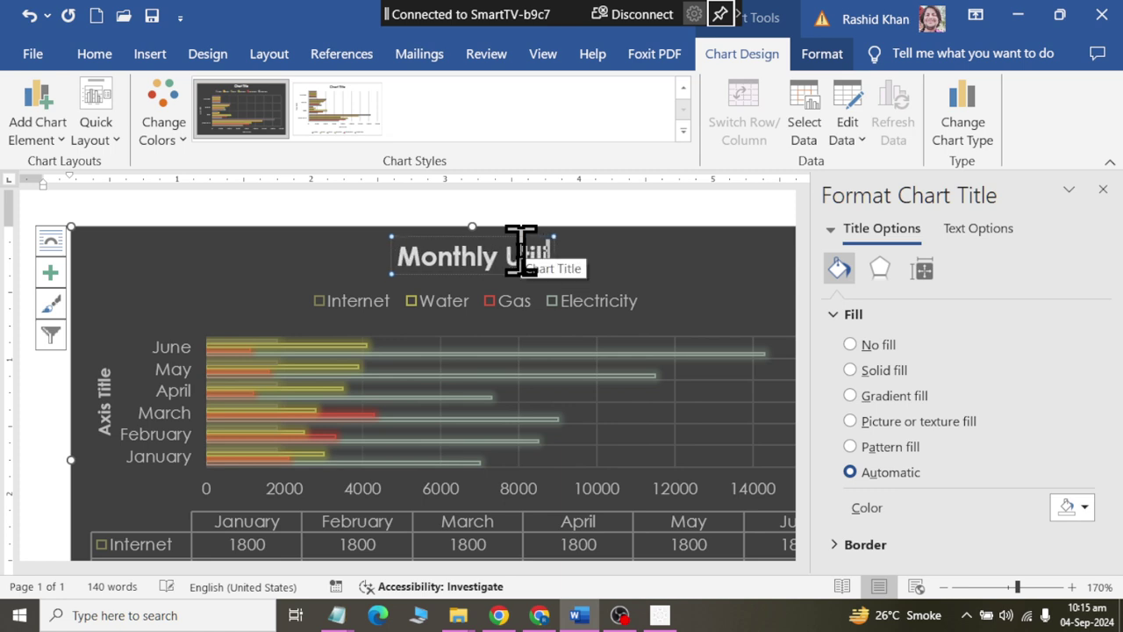
type("lity")
key("BackSpace")
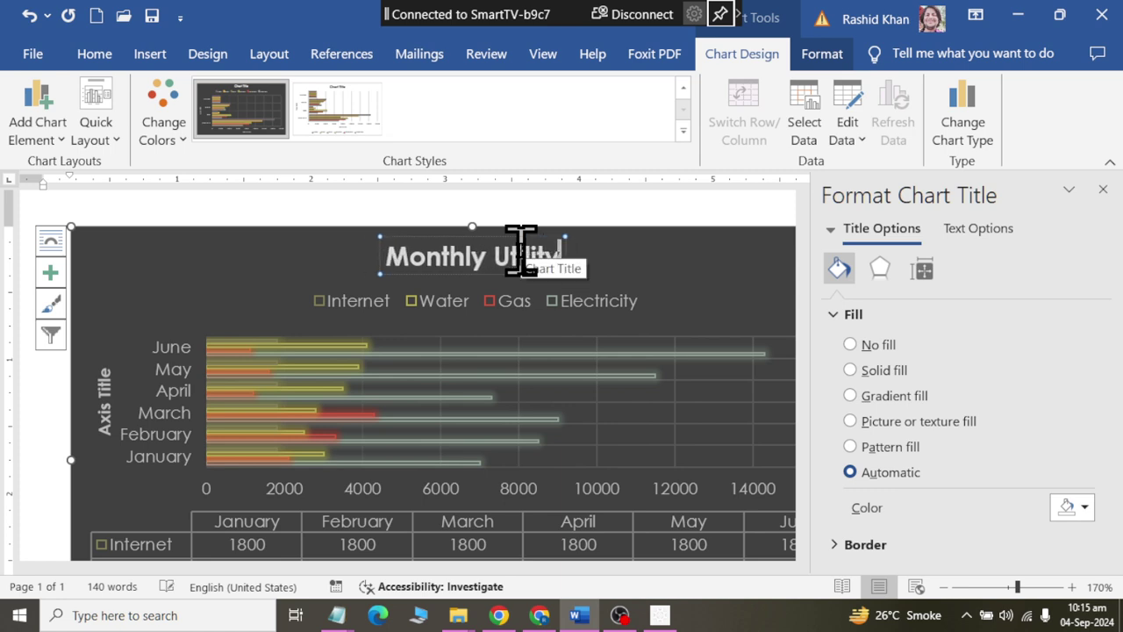
key("BackSpace")
type("ties Ex")
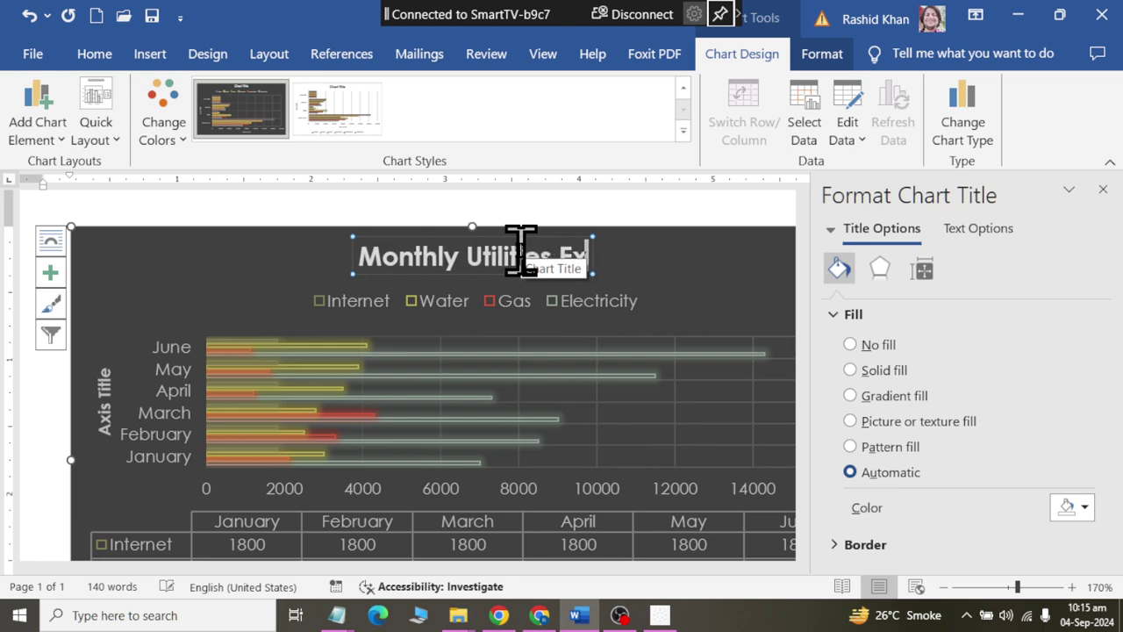
type("pense")
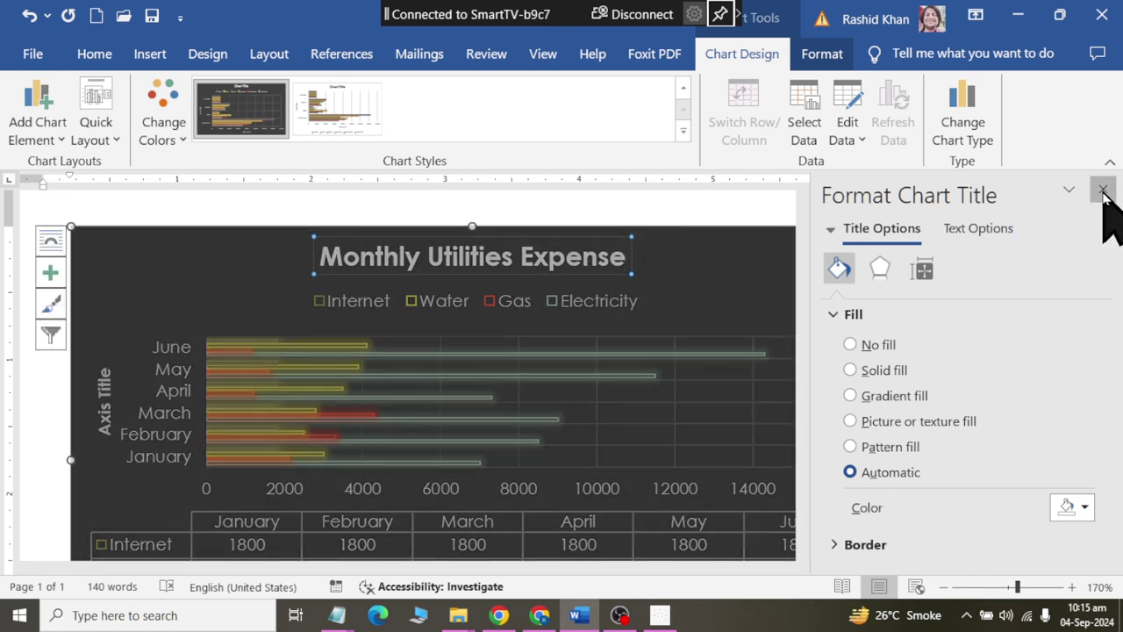
left_click(1103, 190)
- Change the utilities chart's type to Clustered Column
left_click(967, 418)
scroll(963, 413, "down", 2, "ctrl")
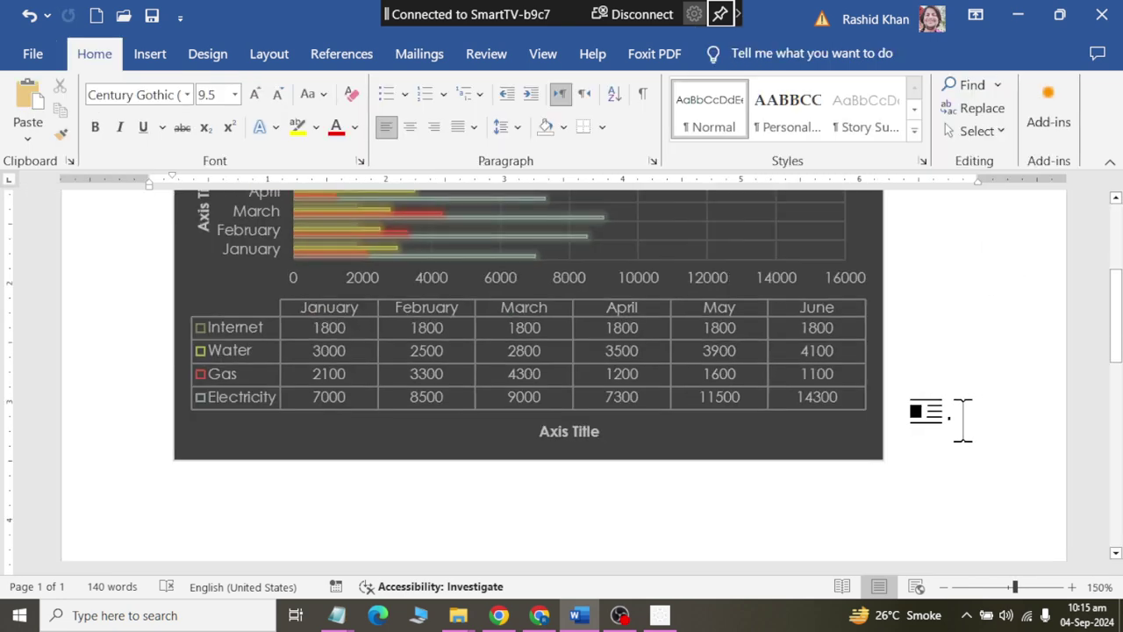
scroll(947, 413, "up", 1)
scroll(927, 417, "down", 1)
scroll(927, 417, "up", 2)
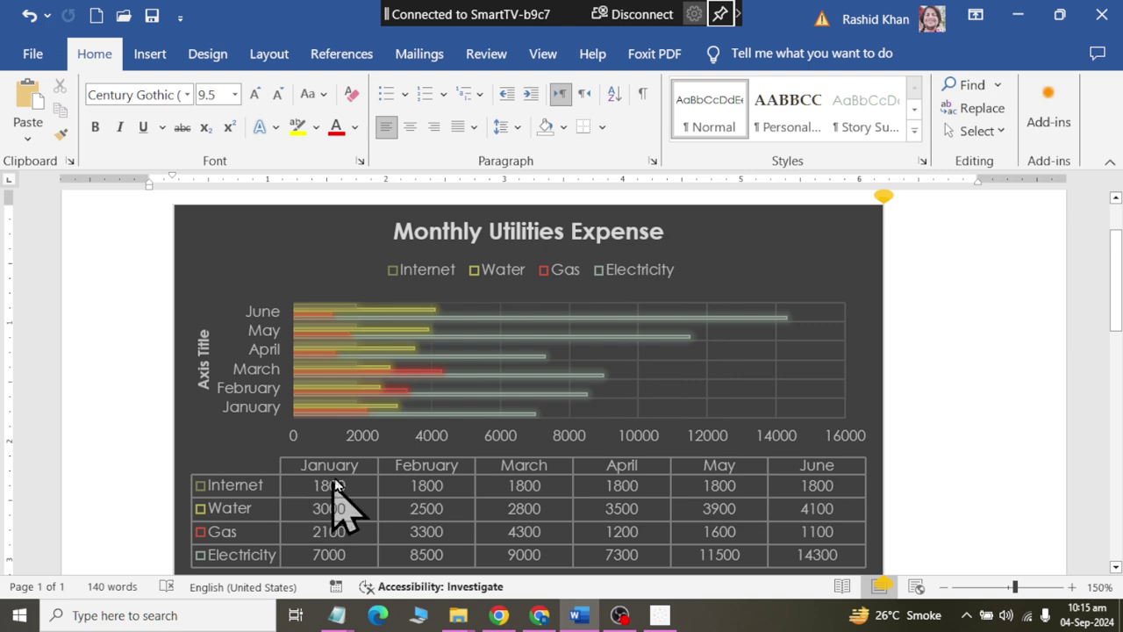
left_click(325, 245)
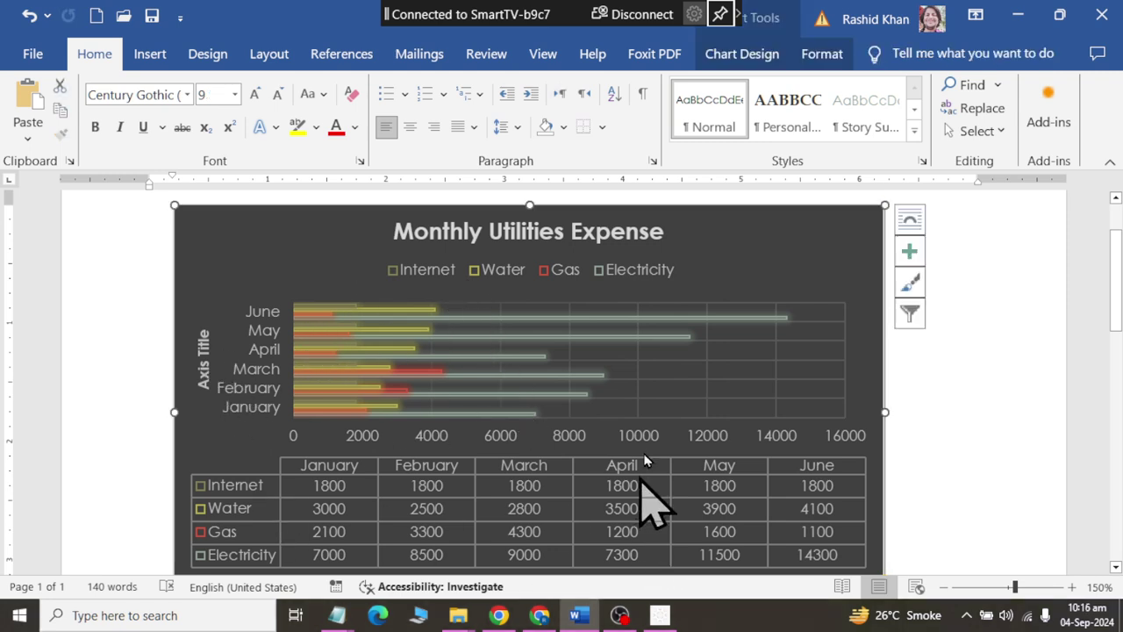
left_click(741, 54)
left_click(956, 128)
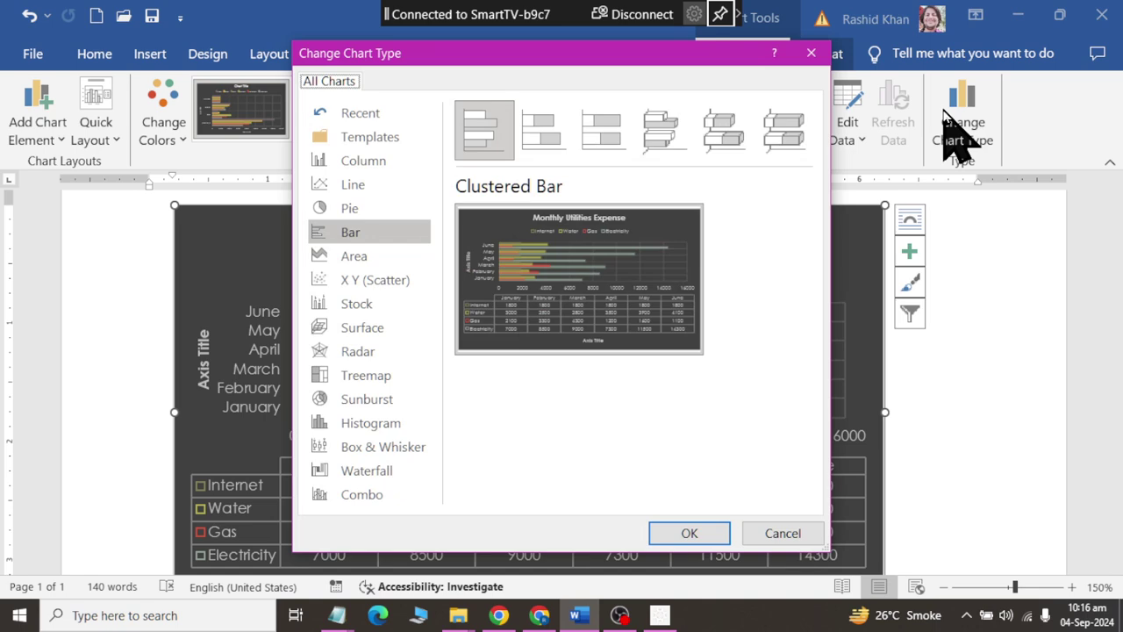
left_click(367, 161)
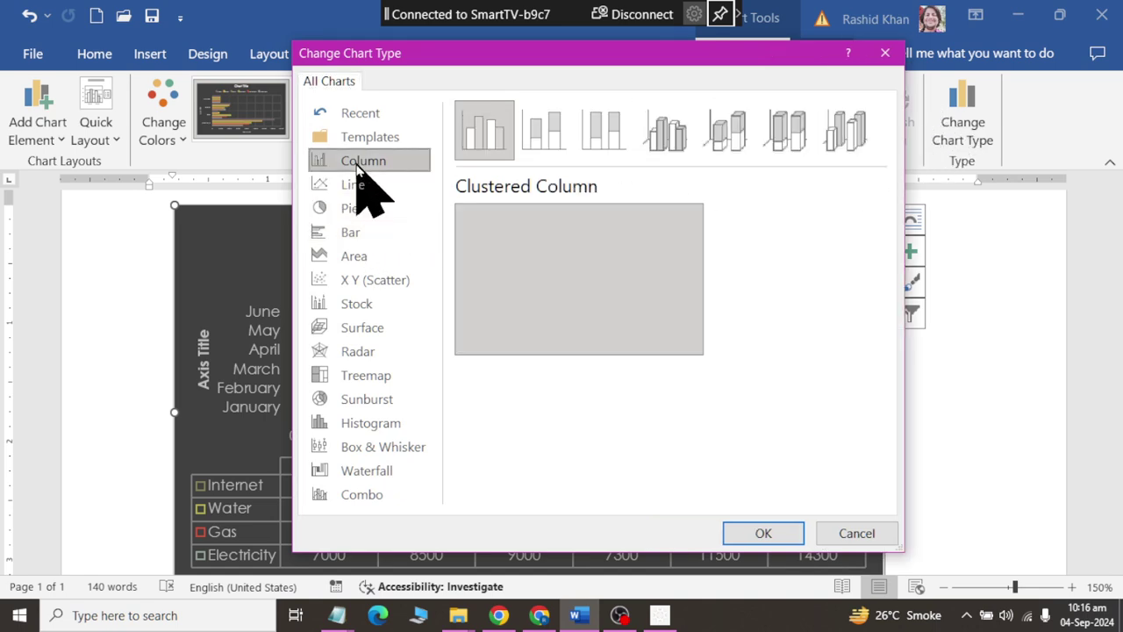
left_click(762, 532)
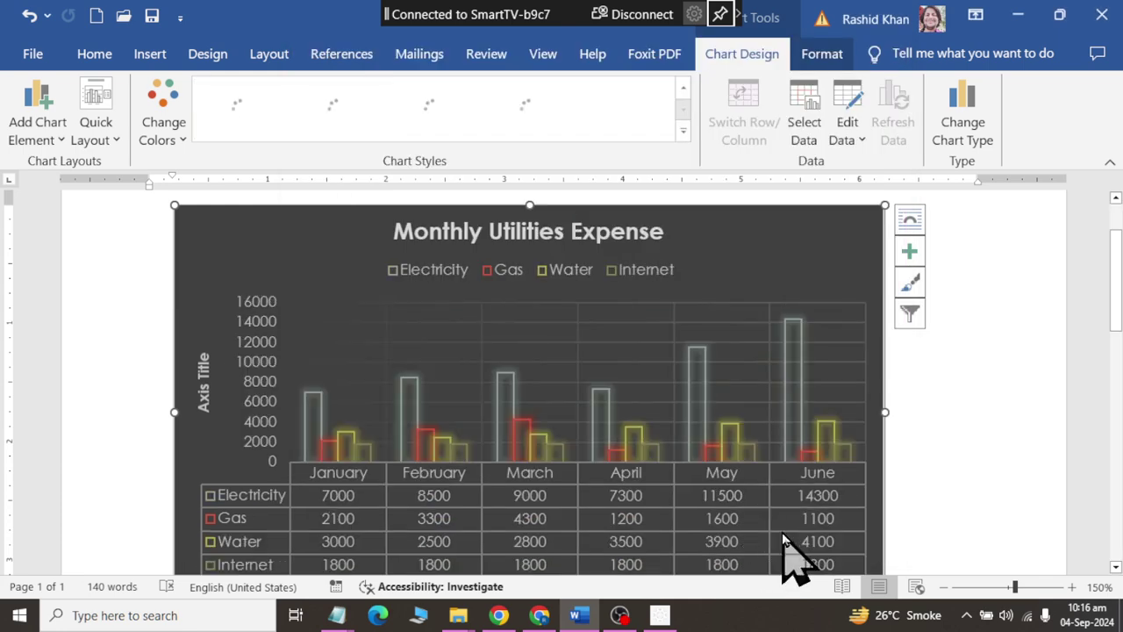
- Switch the chart to a 3-D Stacked Bar, stacking the four utilities per month
left_click(965, 127)
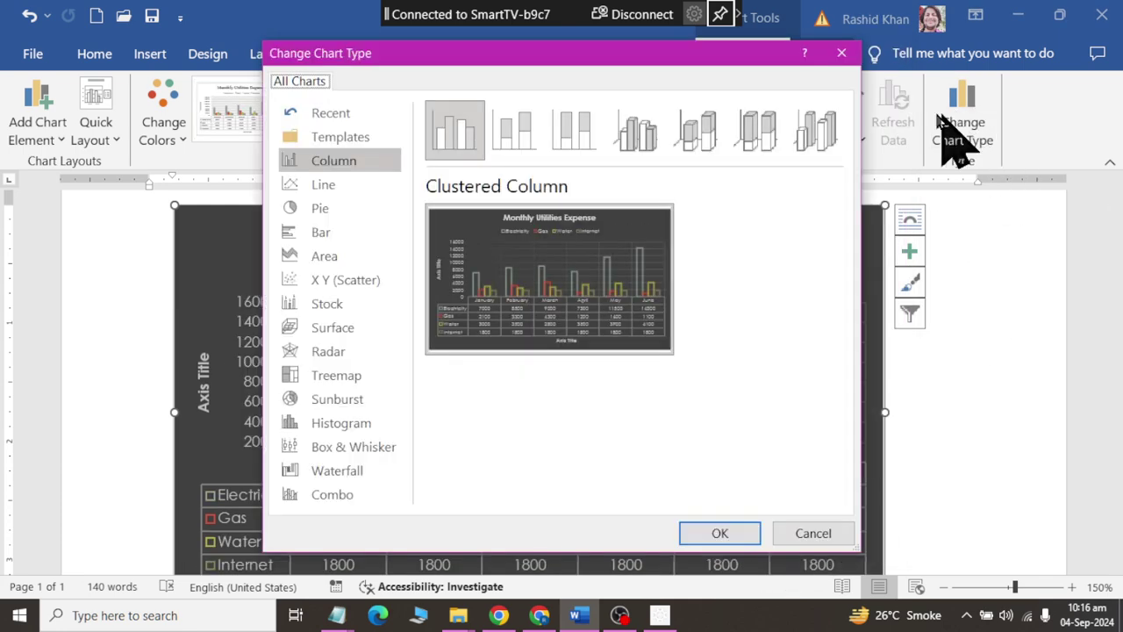
left_click(343, 231)
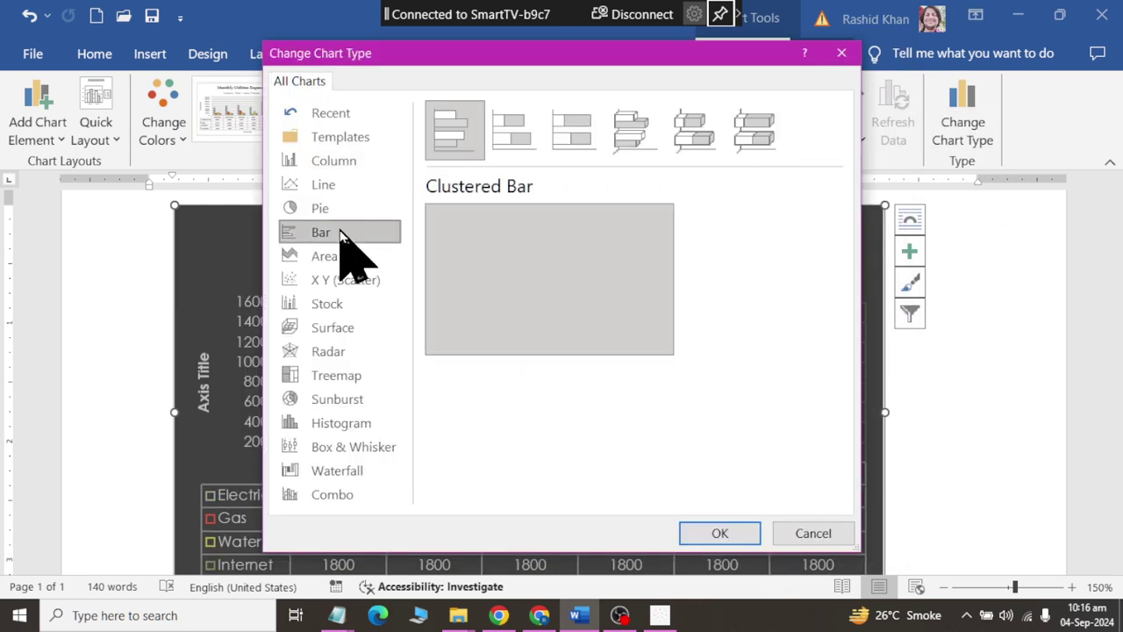
left_click(693, 131)
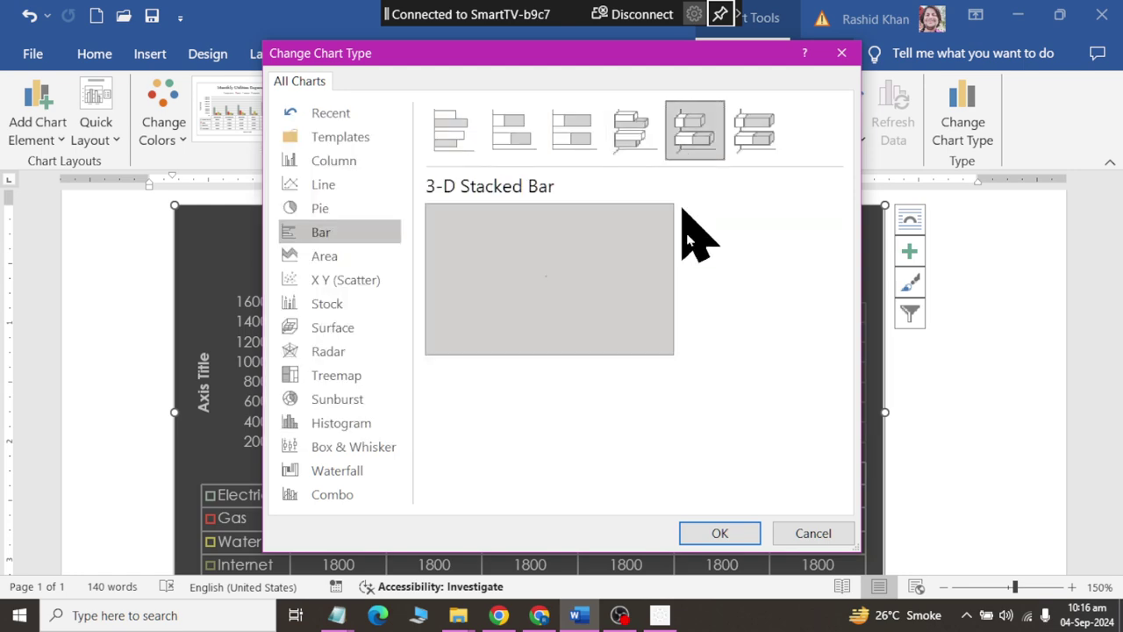
left_click(719, 536)
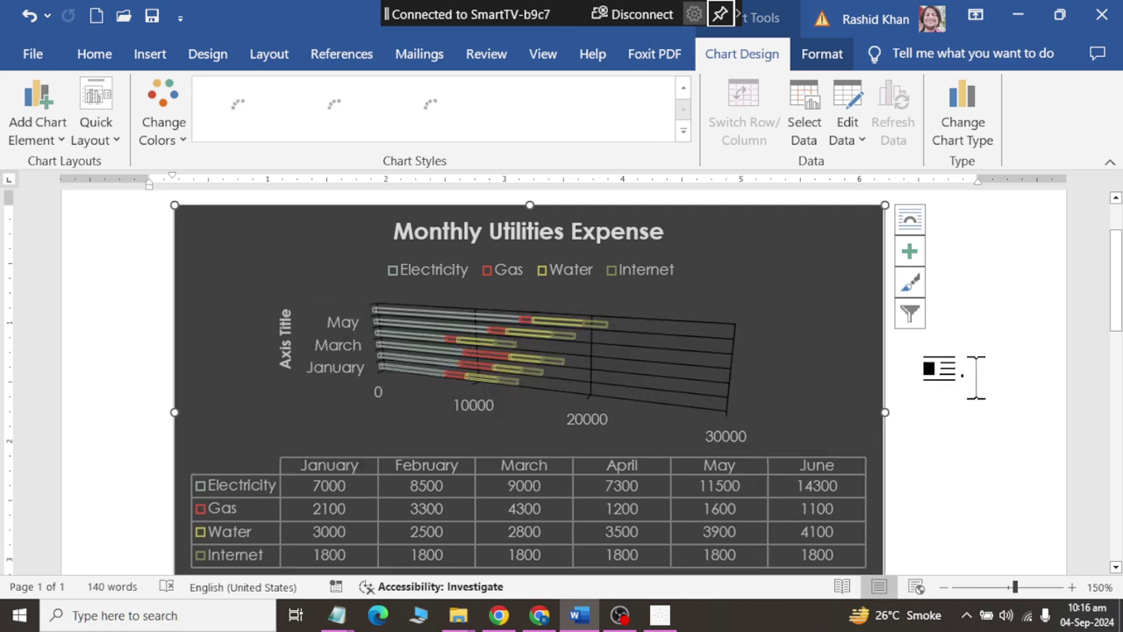